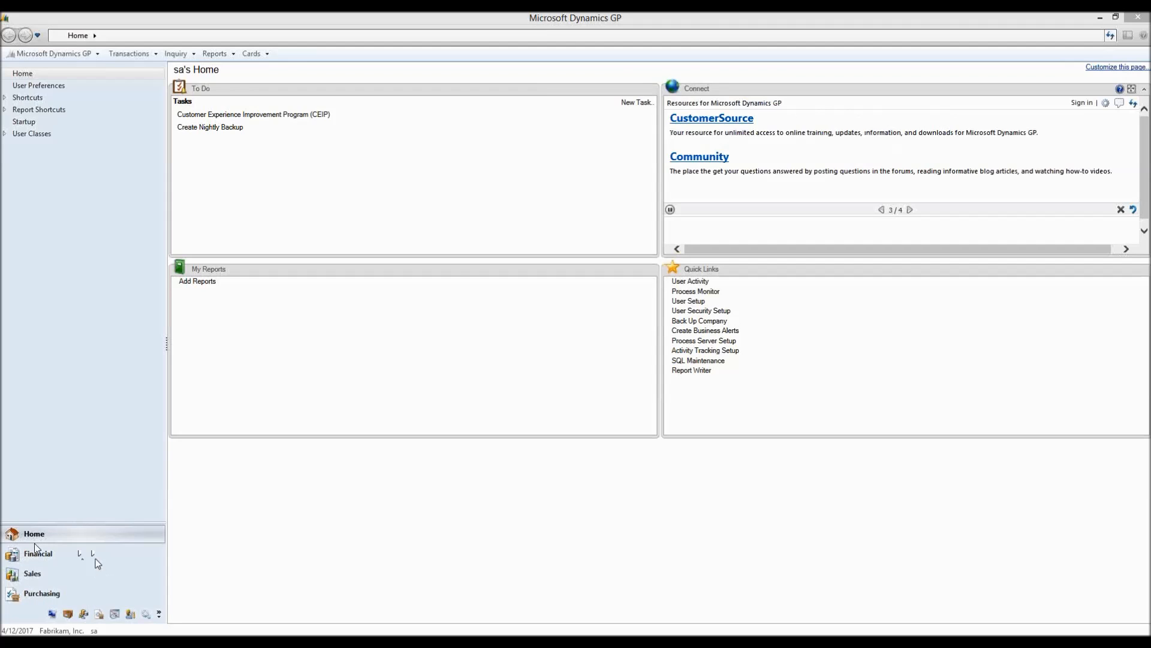
Open the Financial area and look over the available financial transaction types
click(50, 555)
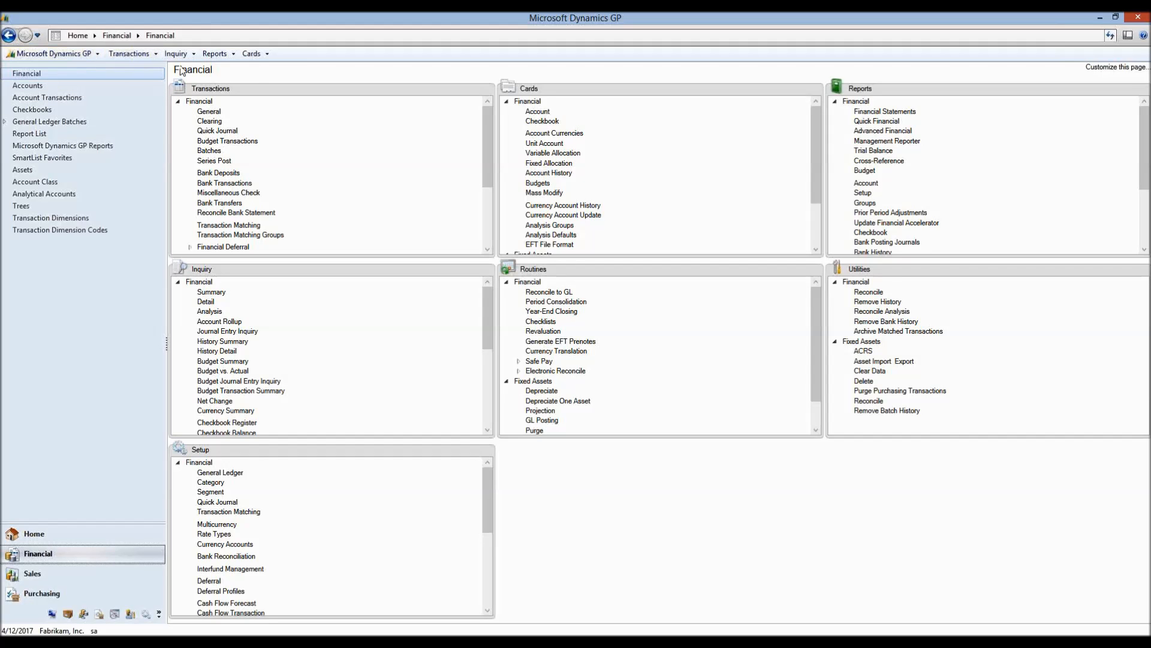
click(145, 58)
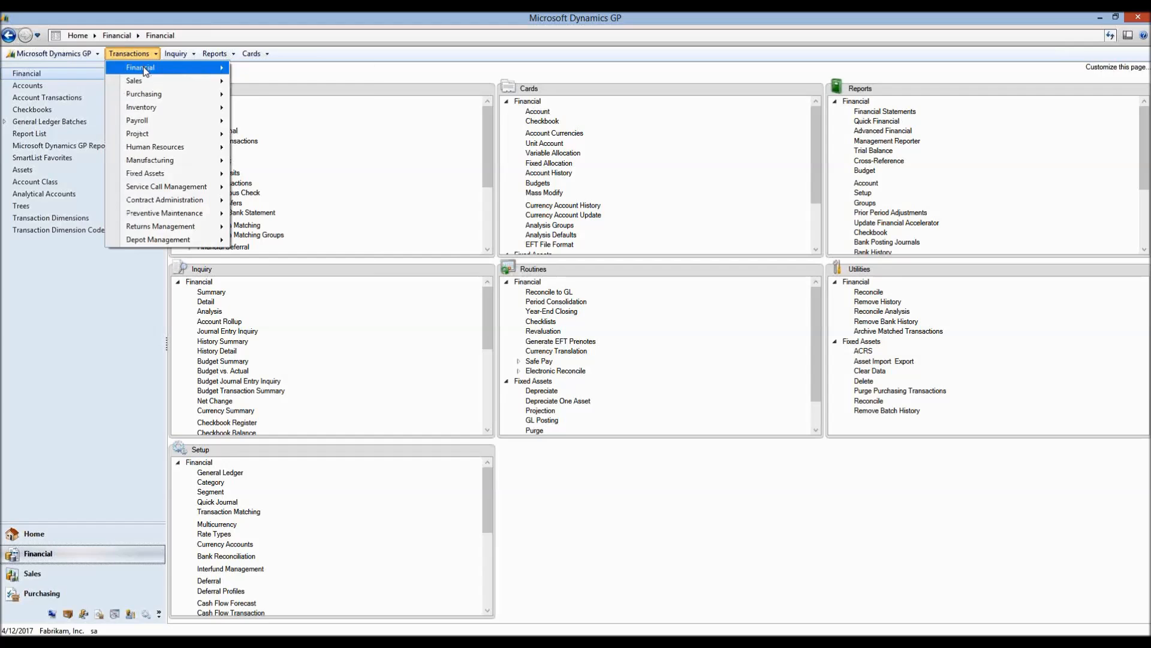
mouse_move(142, 66)
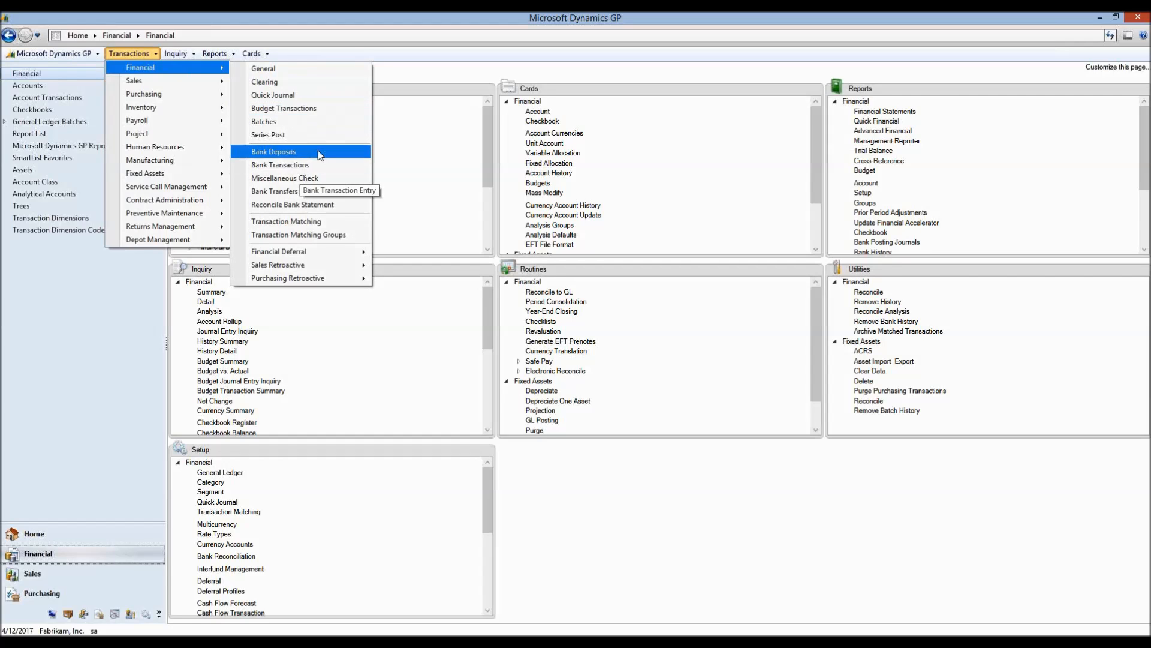
click(402, 85)
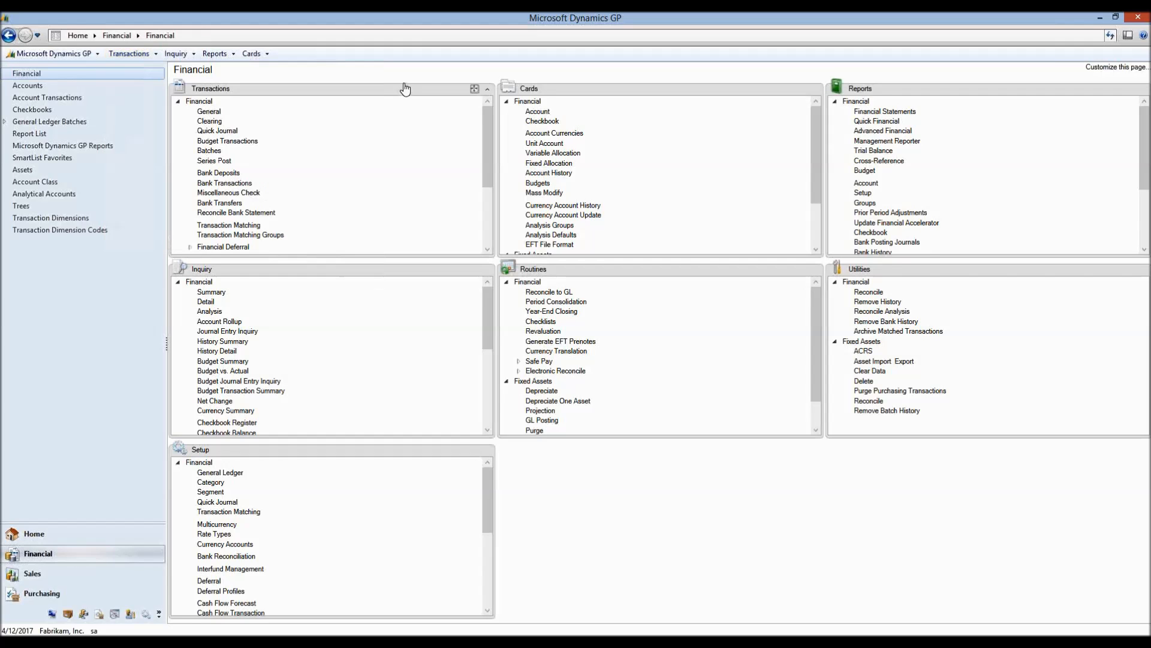
Start a general transaction entry and choose ledger account 000-1101-00 for the first distribution line
click(211, 111)
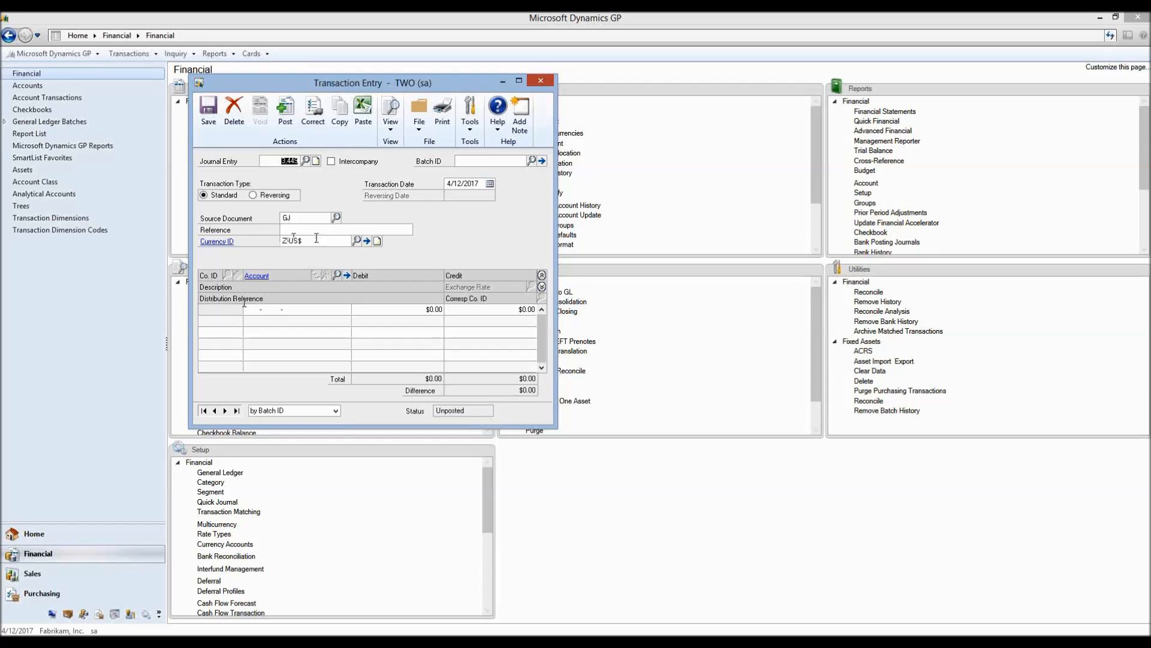
click(337, 276)
double_click(343, 259)
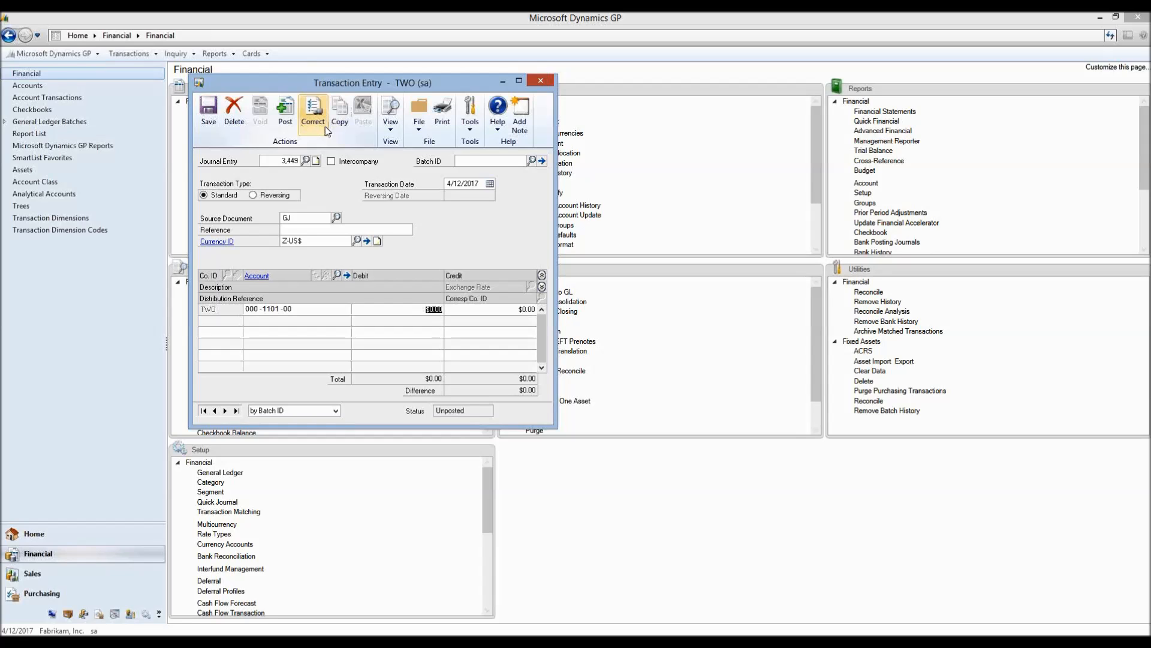
Delete the incomplete general journal entry and close Transaction Entry
click(542, 81)
click(580, 362)
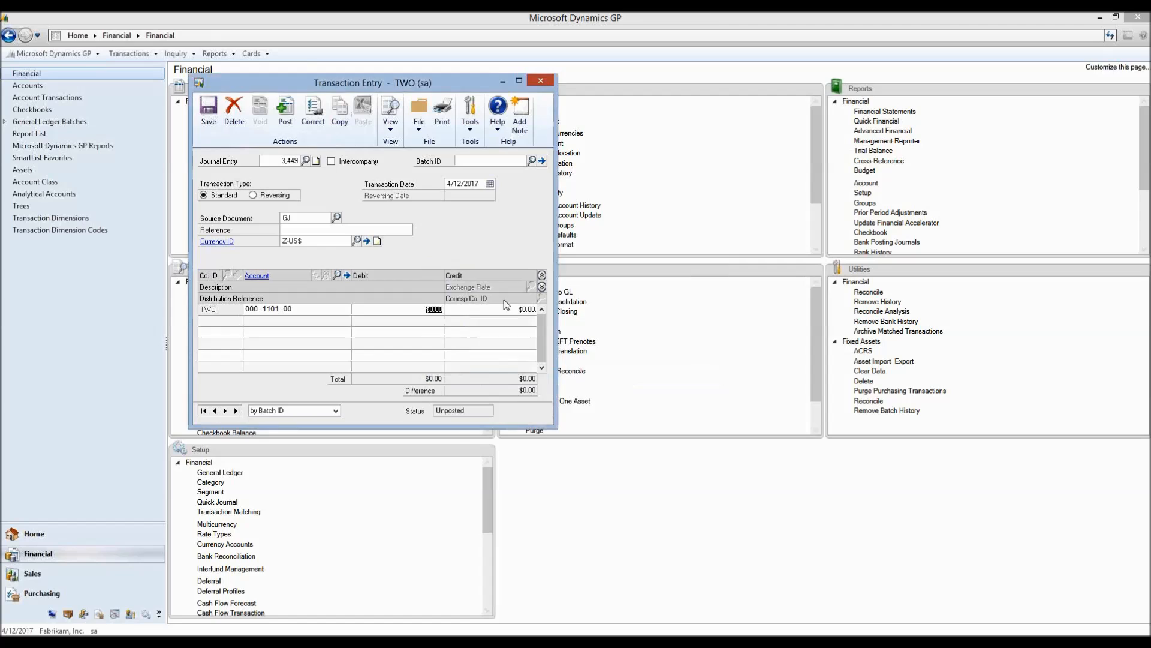
click(223, 114)
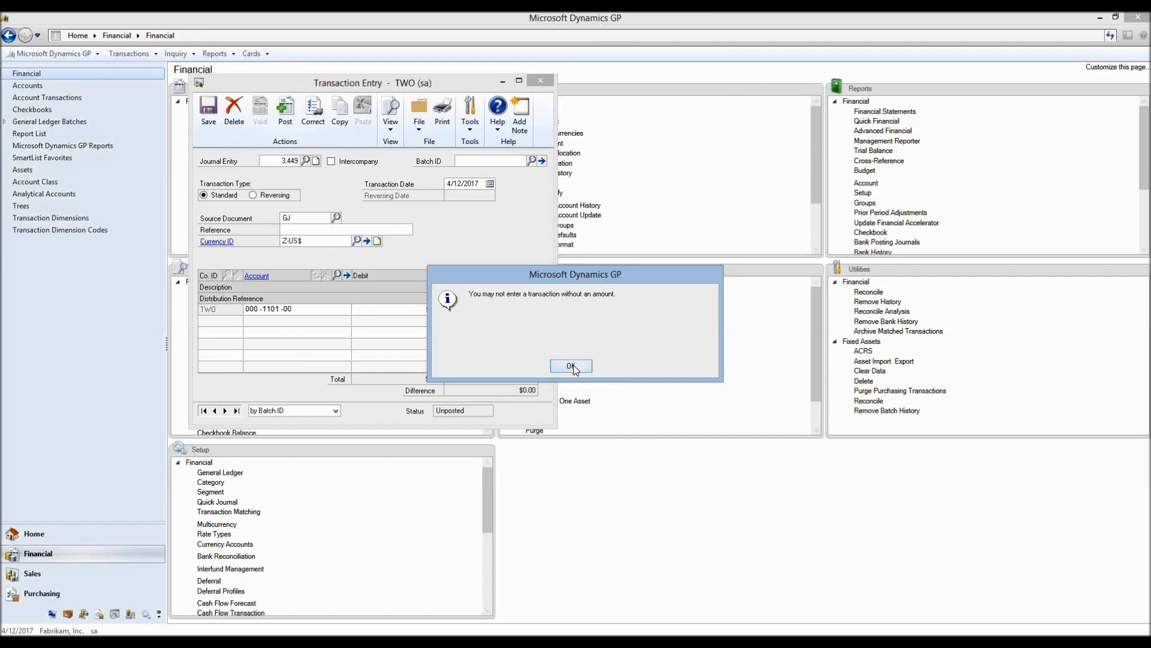
click(577, 365)
click(234, 112)
click(548, 364)
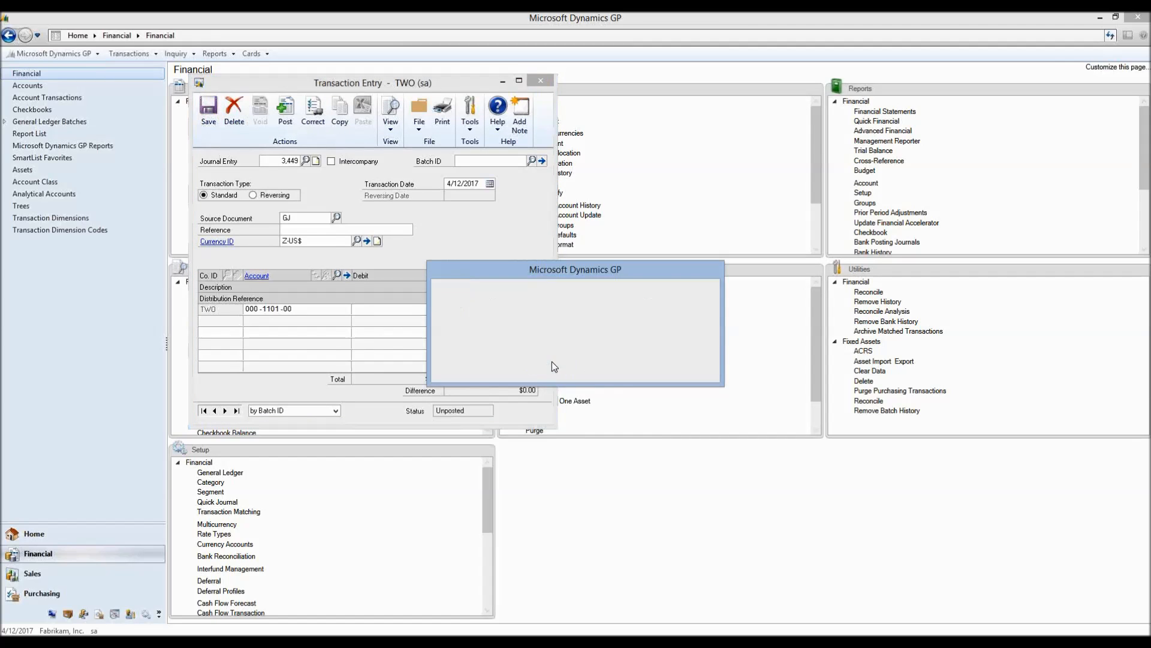
click(541, 82)
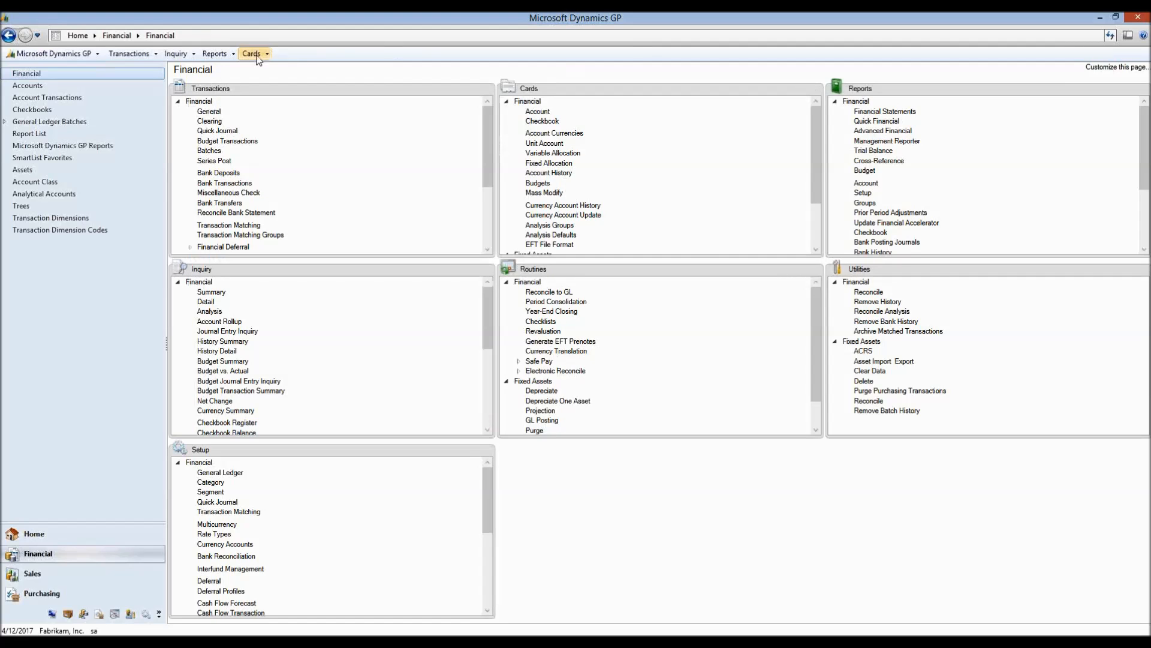
View the Clearing Entry window and, from a new quick journal entry, the Quick Journal Setup window
click(217, 122)
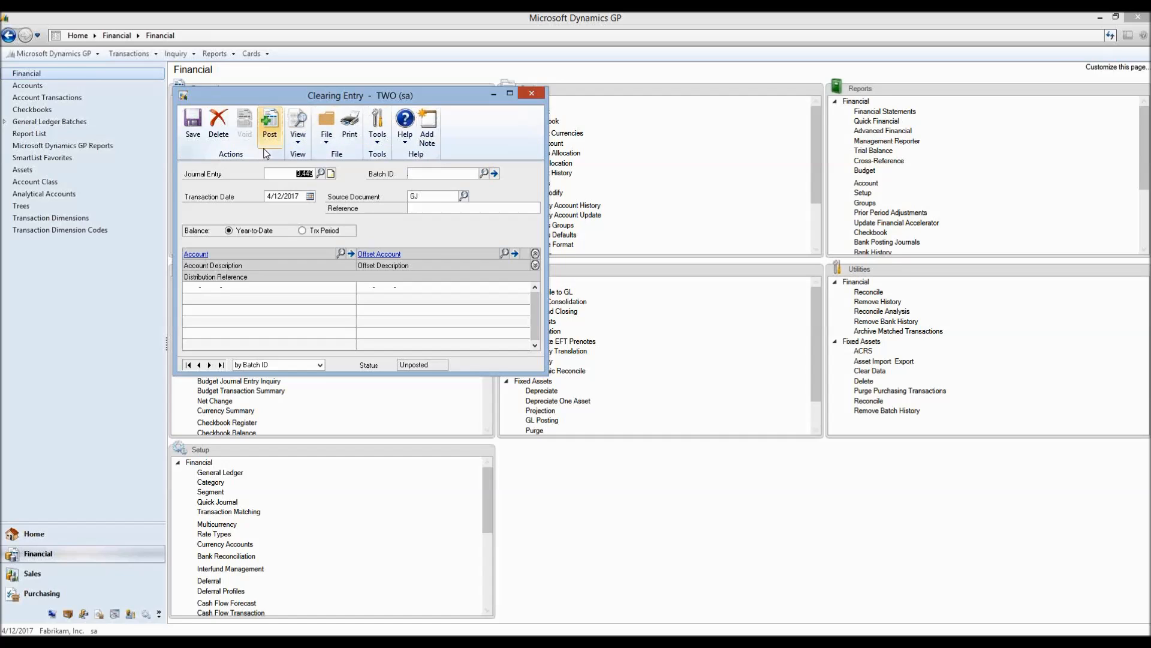
click(531, 94)
click(229, 132)
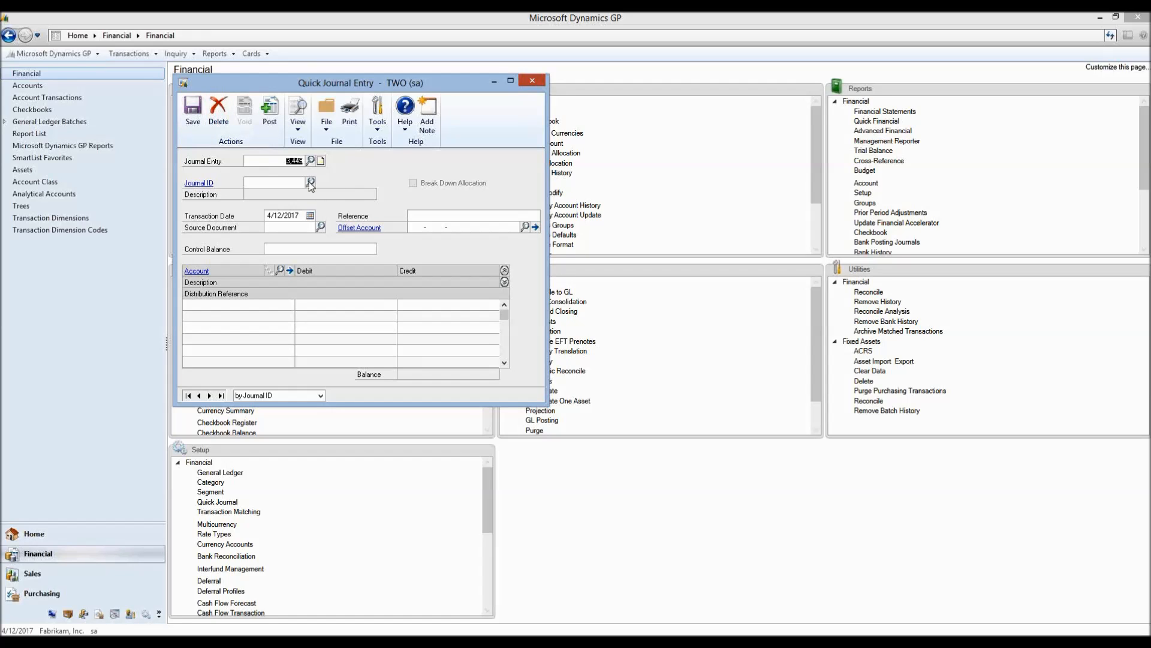
click(206, 184)
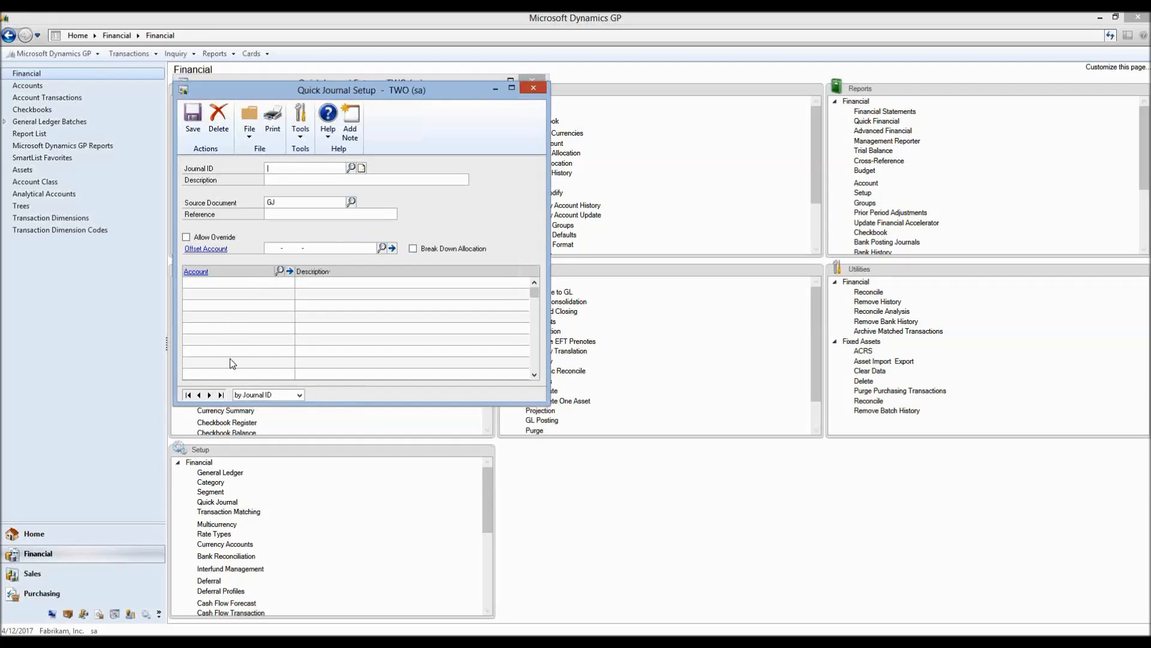
click(535, 88)
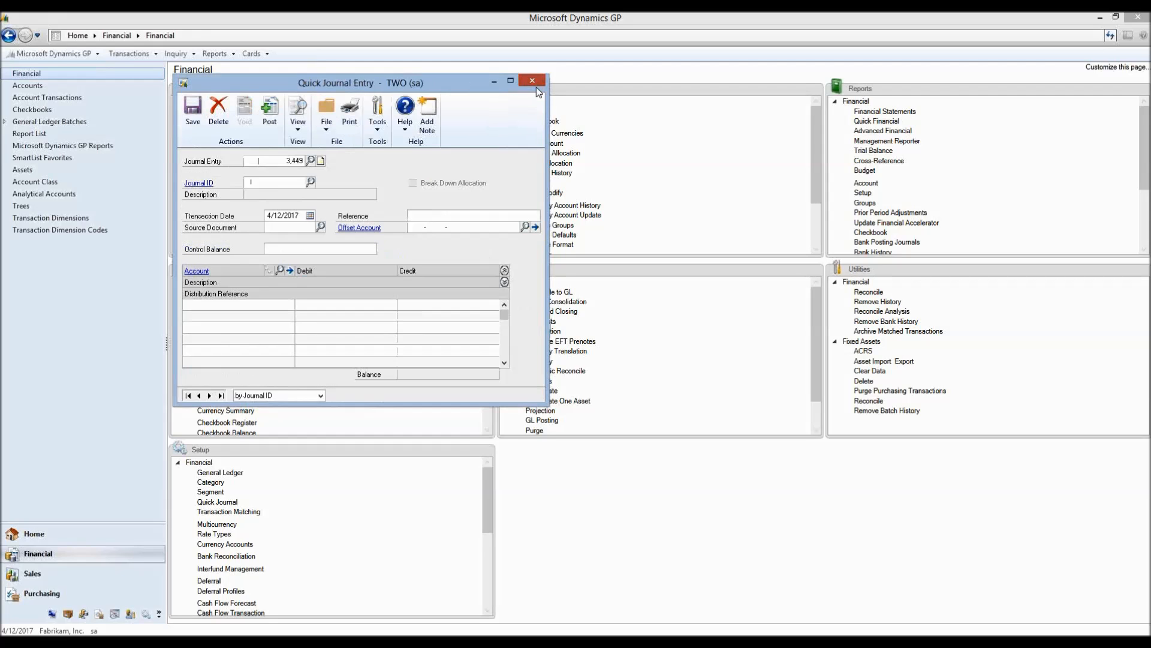
Load the QUICK JOURNAL ID into the quick journal entry, delete that entry and close the window
click(312, 183)
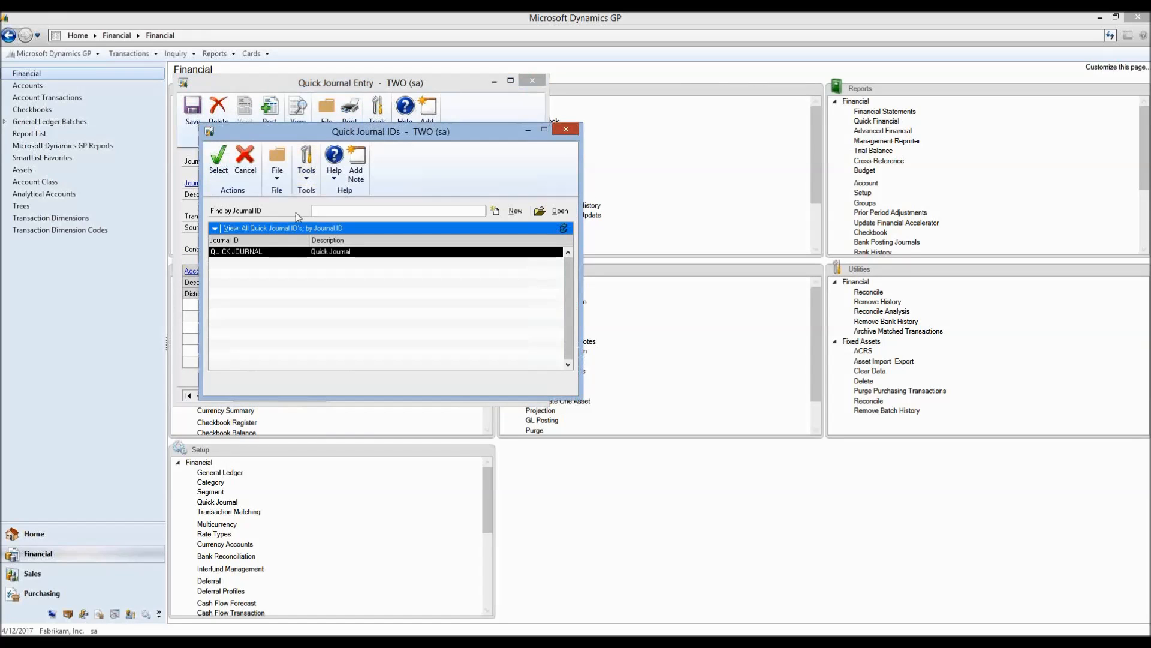
double_click(298, 252)
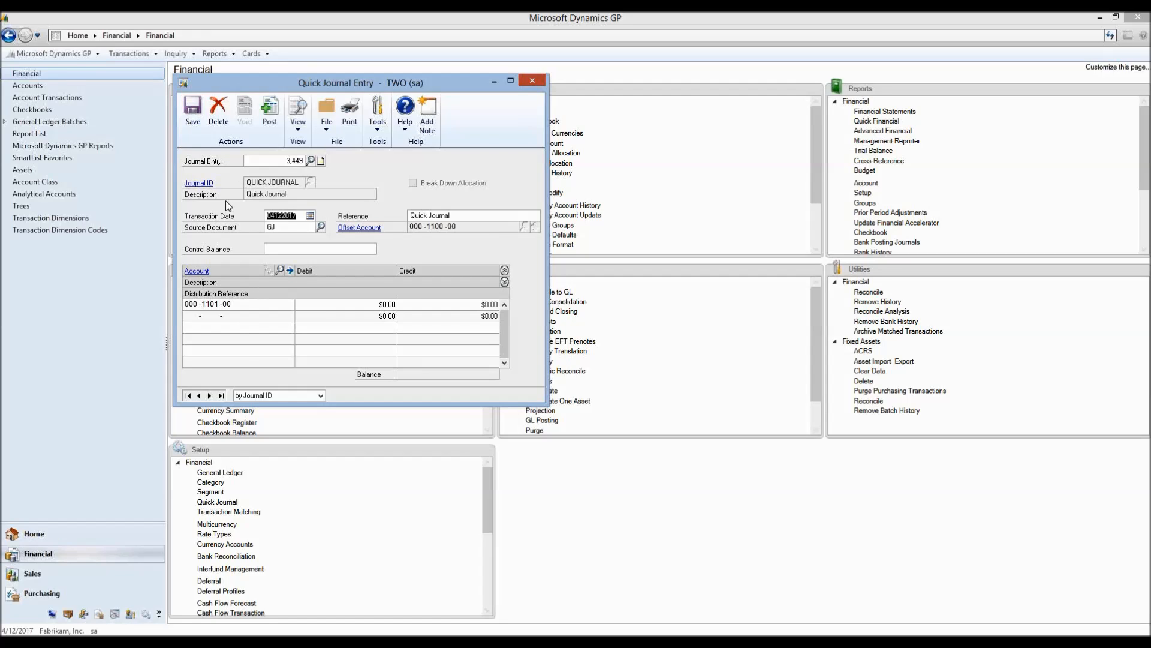
click(222, 123)
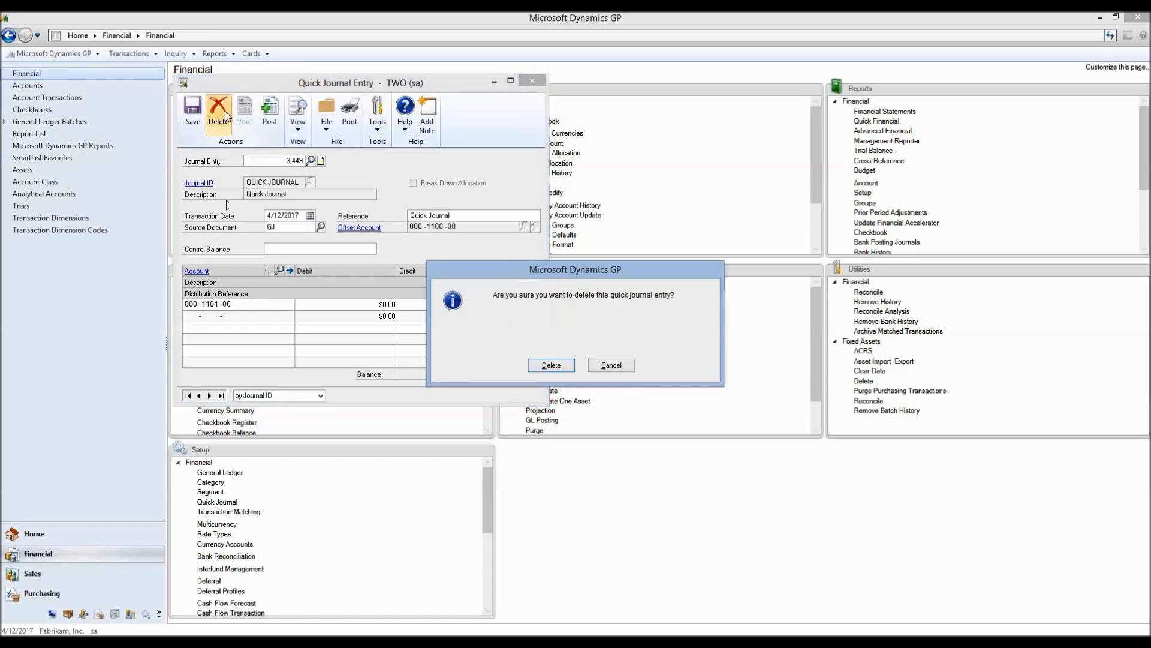
click(551, 365)
click(531, 82)
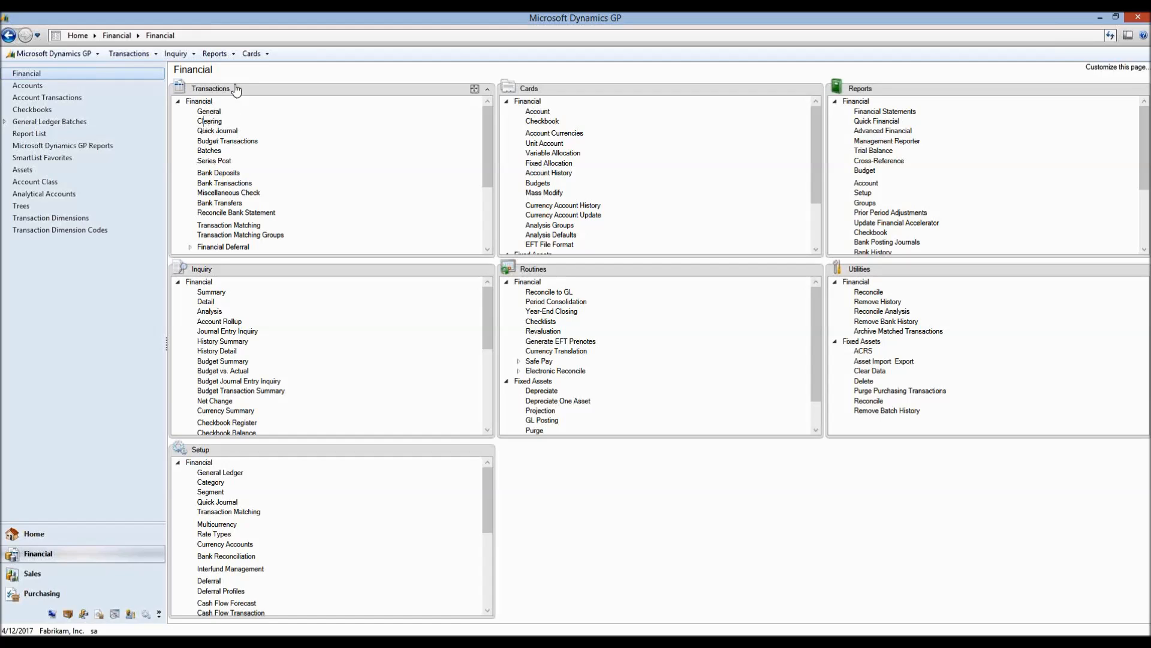
Open Batch Entry for the financial series and load the existing batch GL BATCH
click(218, 150)
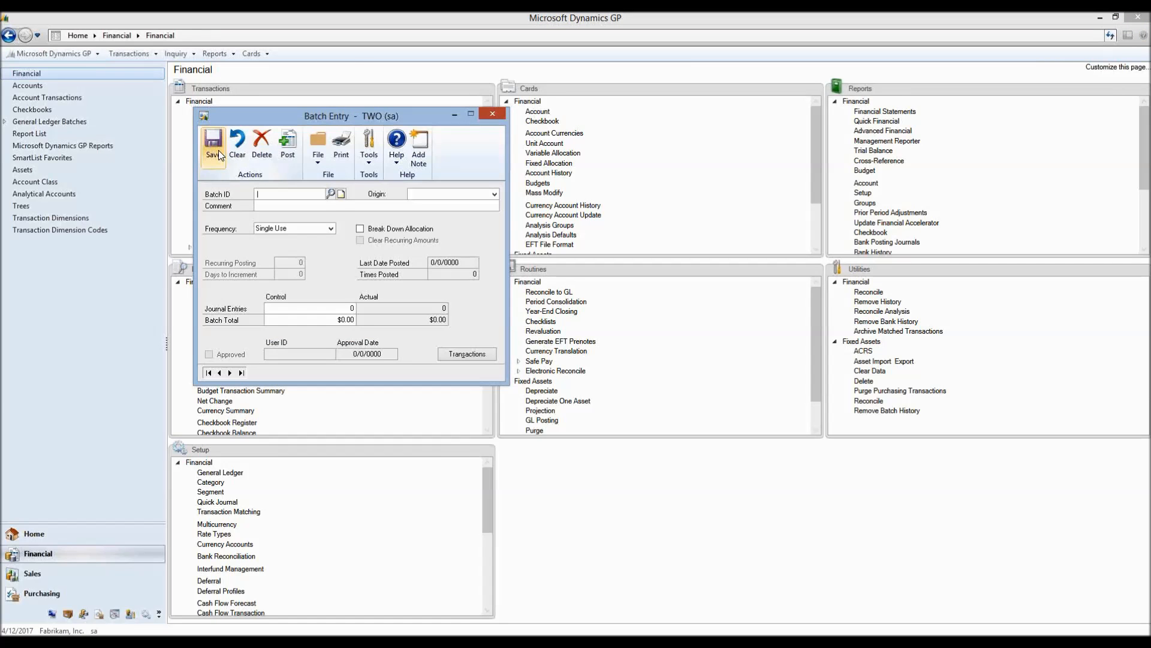
click(330, 193)
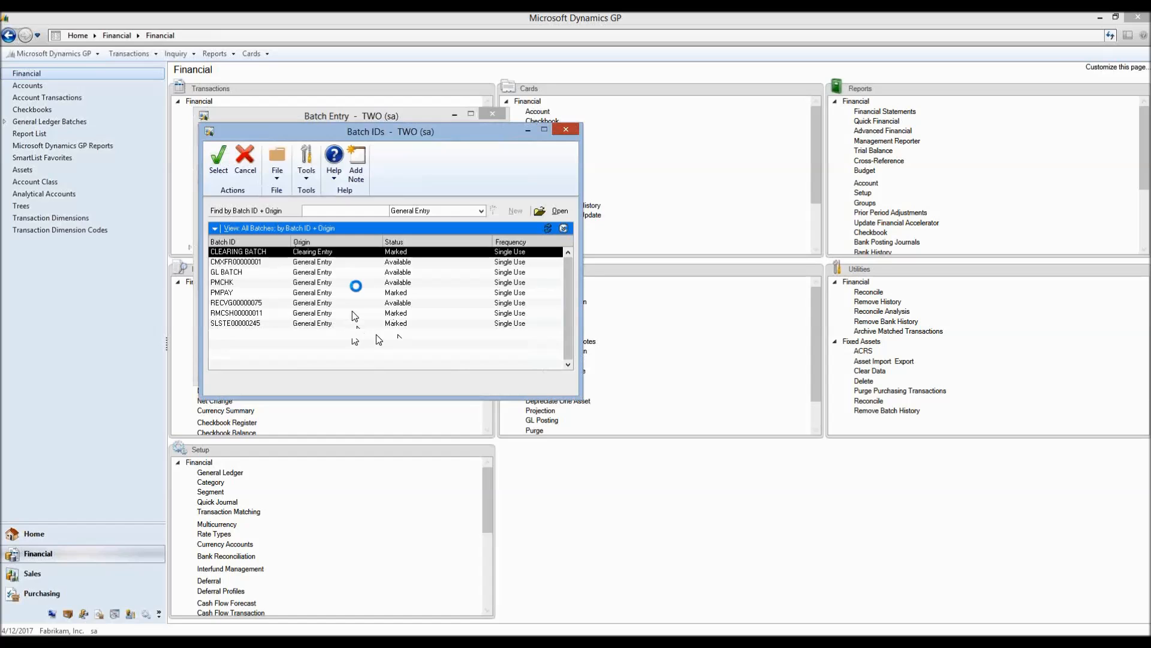
double_click(324, 271)
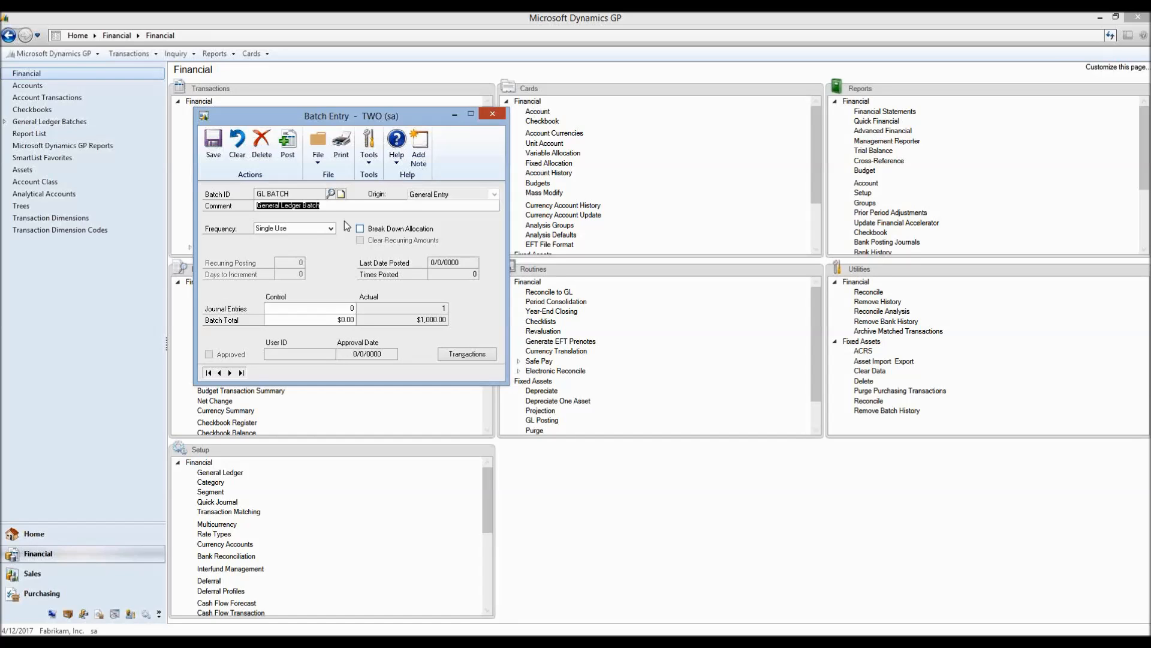
Print the General Entry Edit List for GL BATCH to the screen with the Standard report type
click(340, 153)
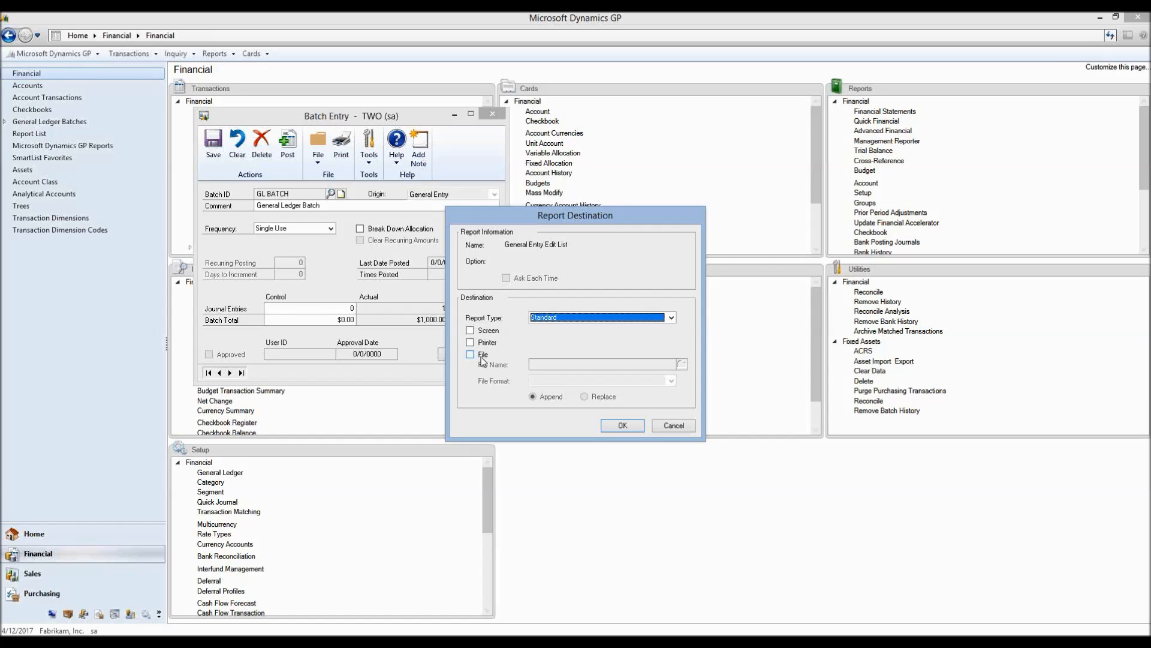
click(481, 331)
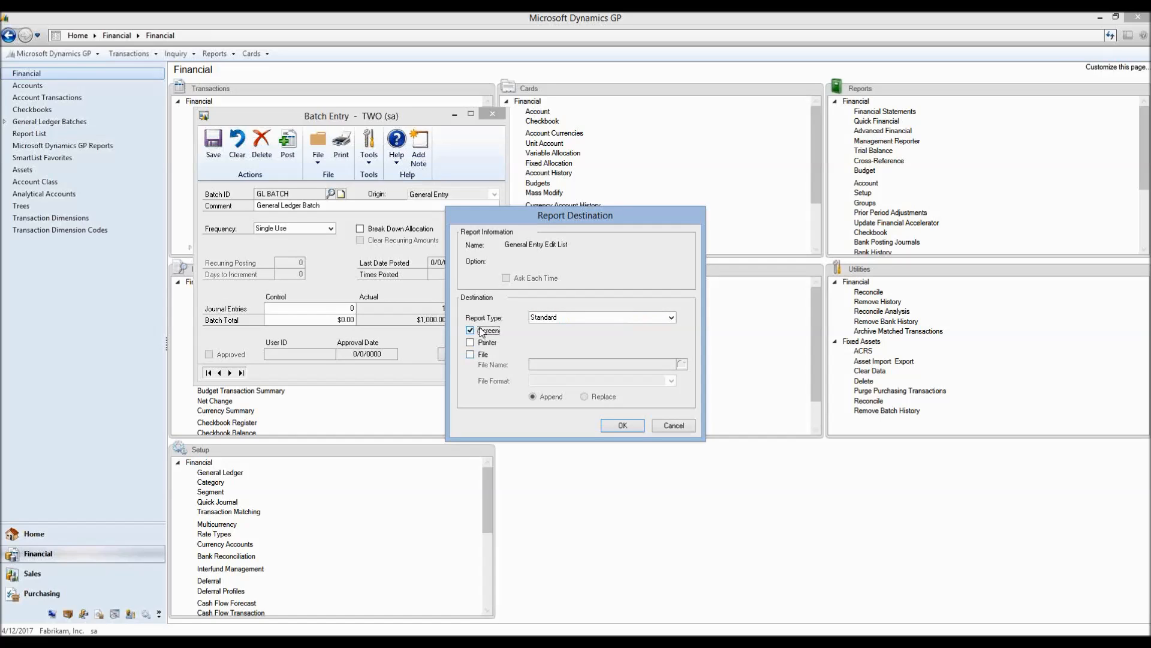
click(623, 425)
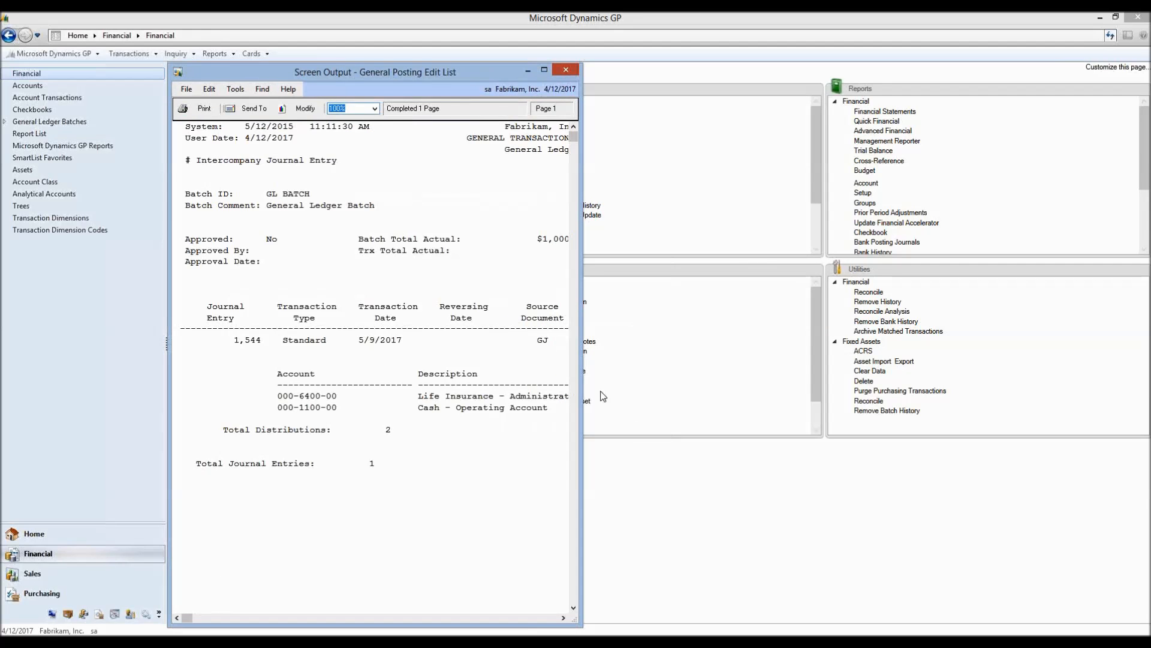
Examine the batch details and journal distributions across the edit list's full width, and close the report and Batch Entry
drag(587, 342, 958, 364)
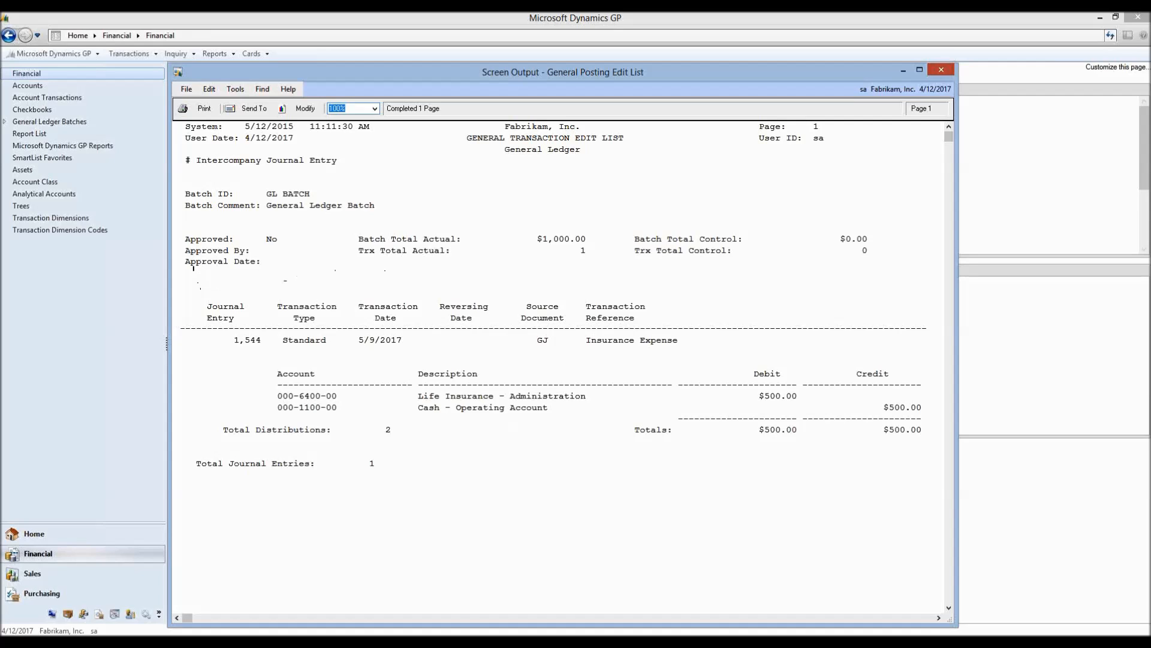
click(187, 278)
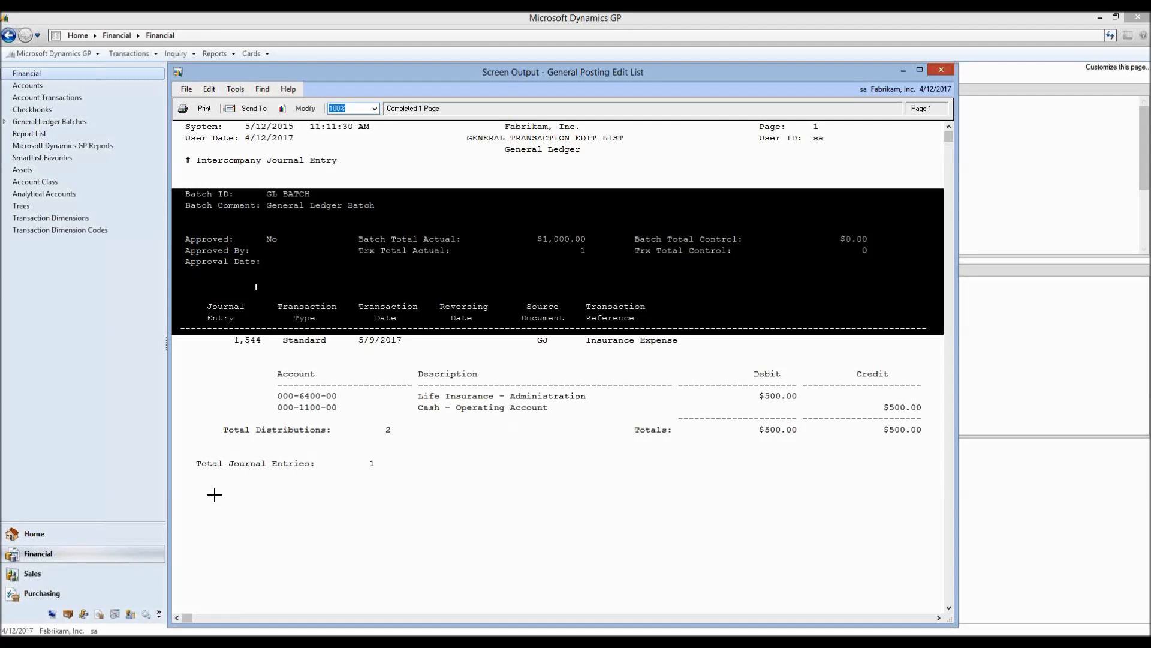
click(197, 496)
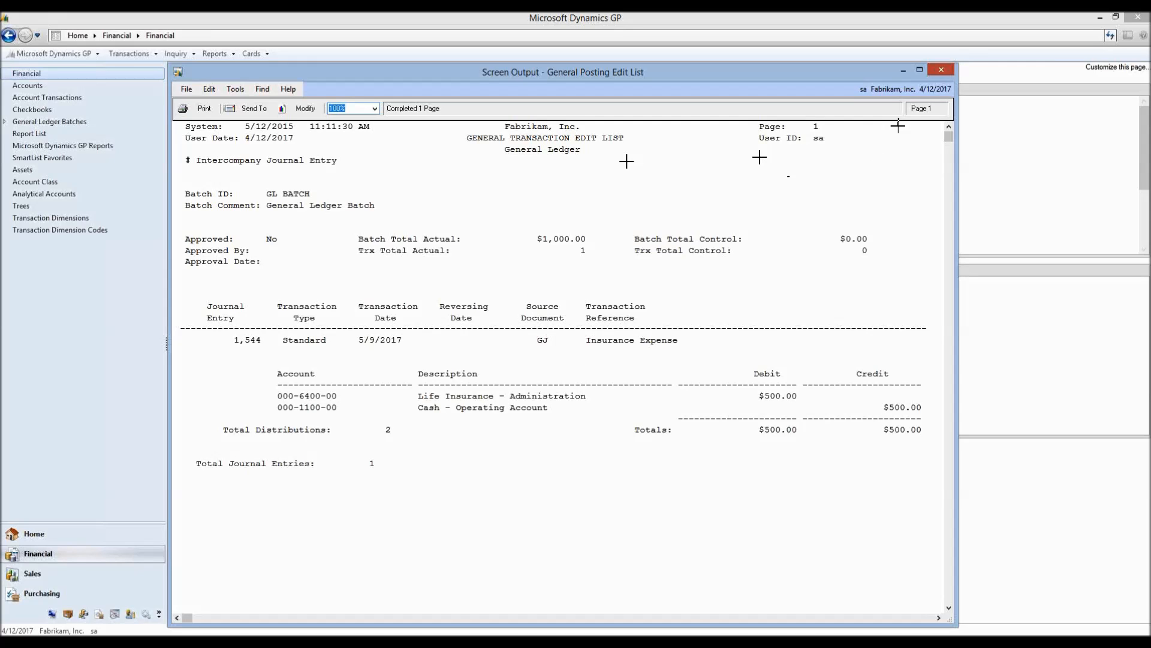
click(944, 70)
click(491, 117)
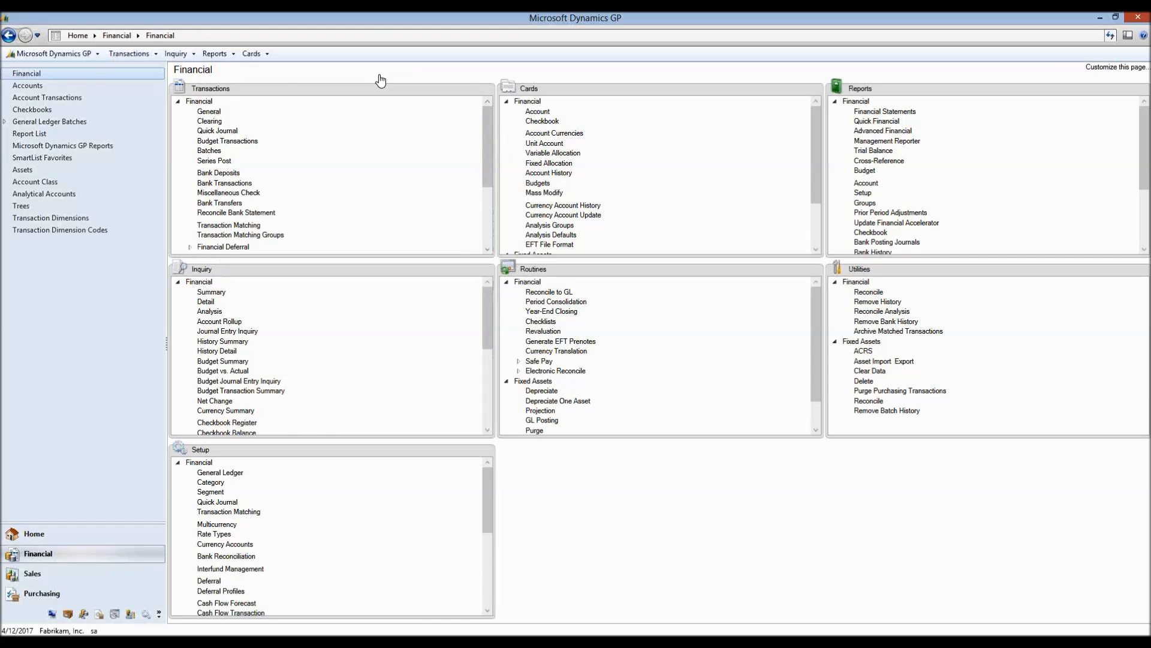
In Series Posting, toggle CLEARING BATCH, CMXFR00000001 and GL BATCH, mark all batches, and close without posting
click(223, 161)
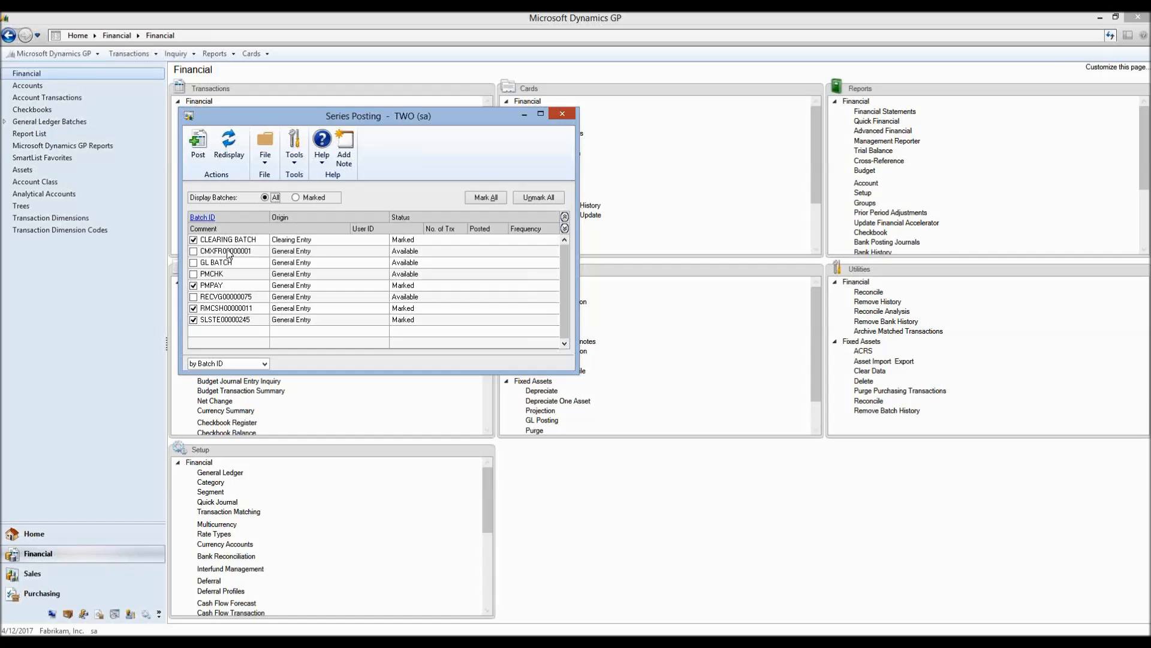
click(193, 239)
click(194, 251)
click(193, 262)
click(480, 199)
click(562, 114)
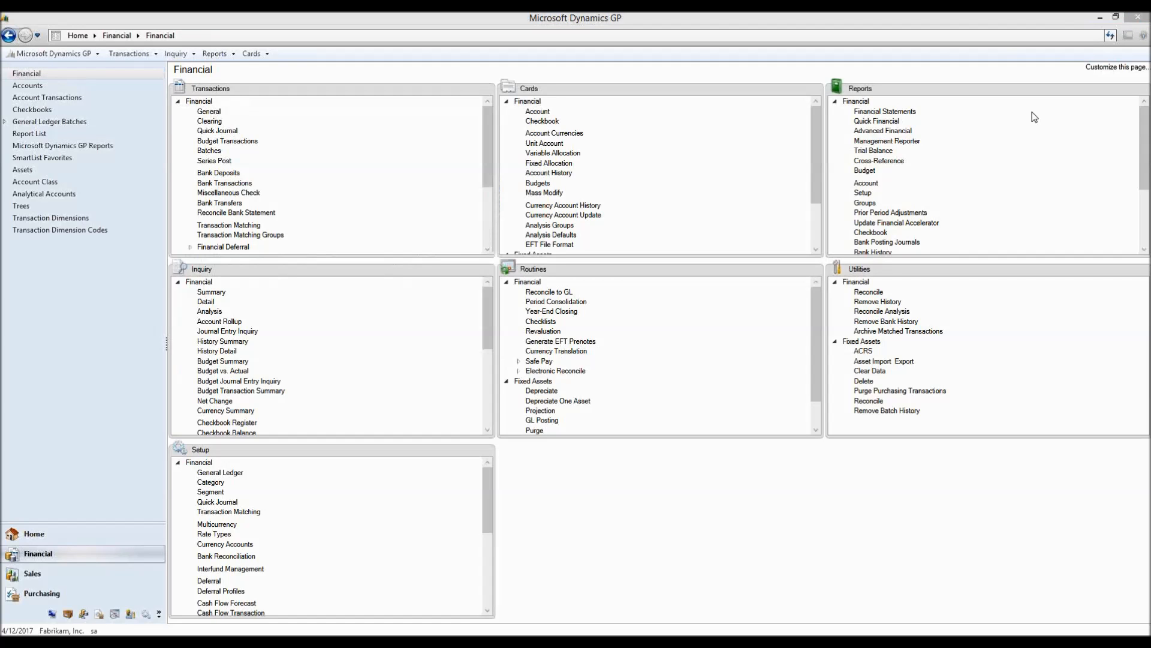
Switch to the PowerPoint presentation and resume the slide show at the General Ledger Features slide
key(alt+Tab)
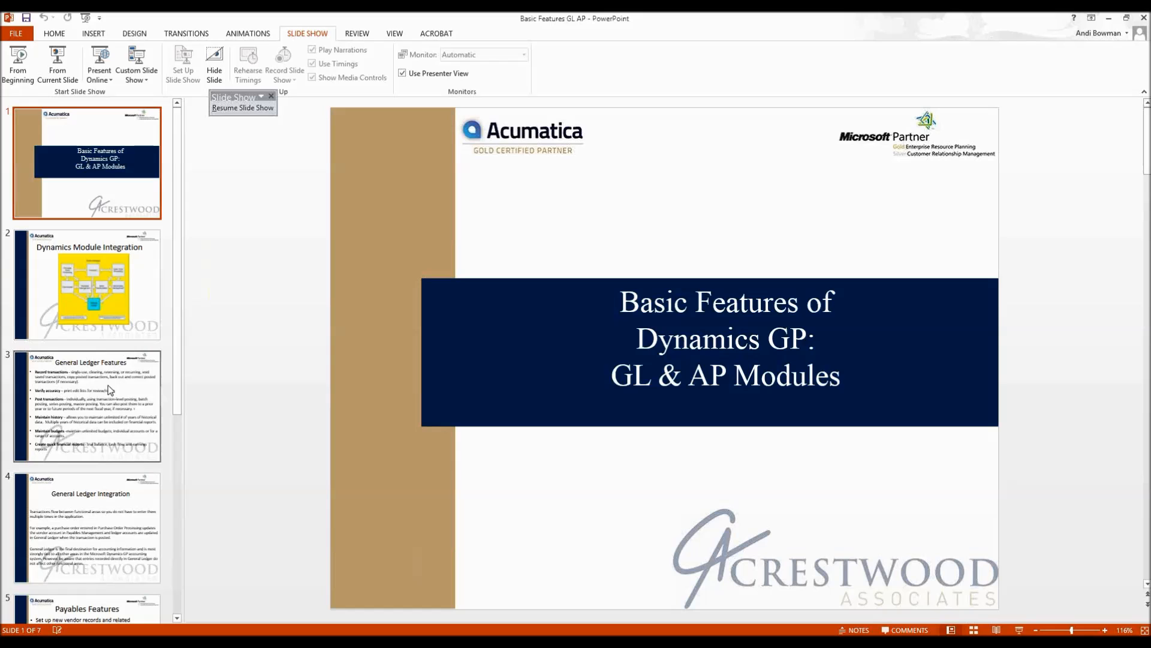
click(109, 390)
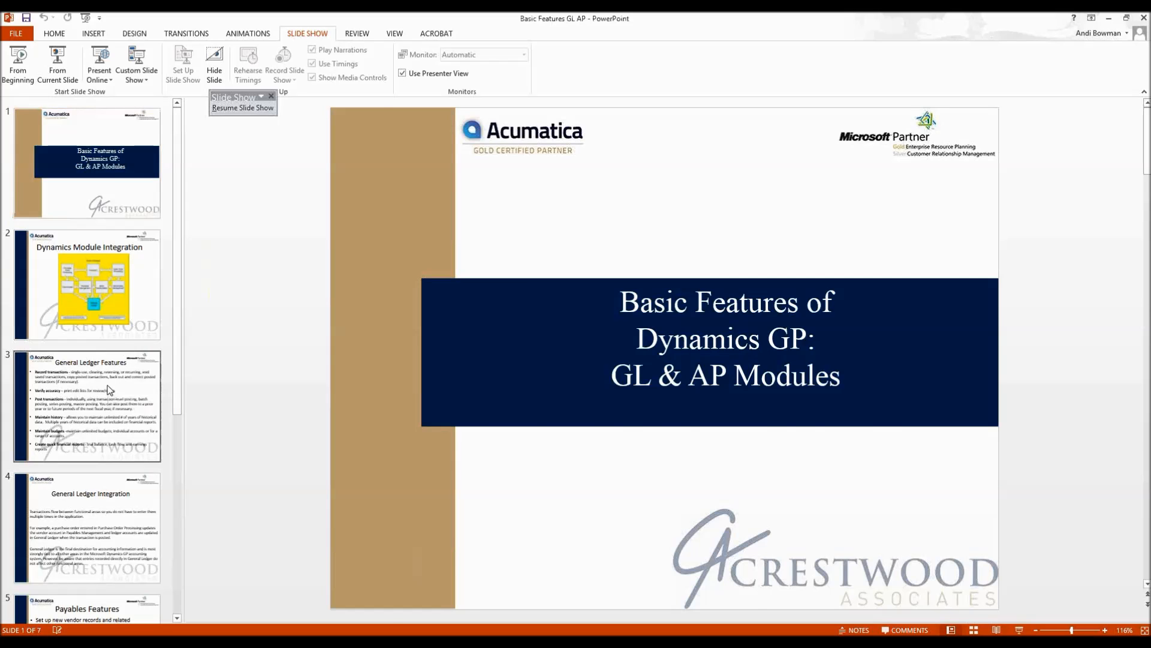
click(243, 108)
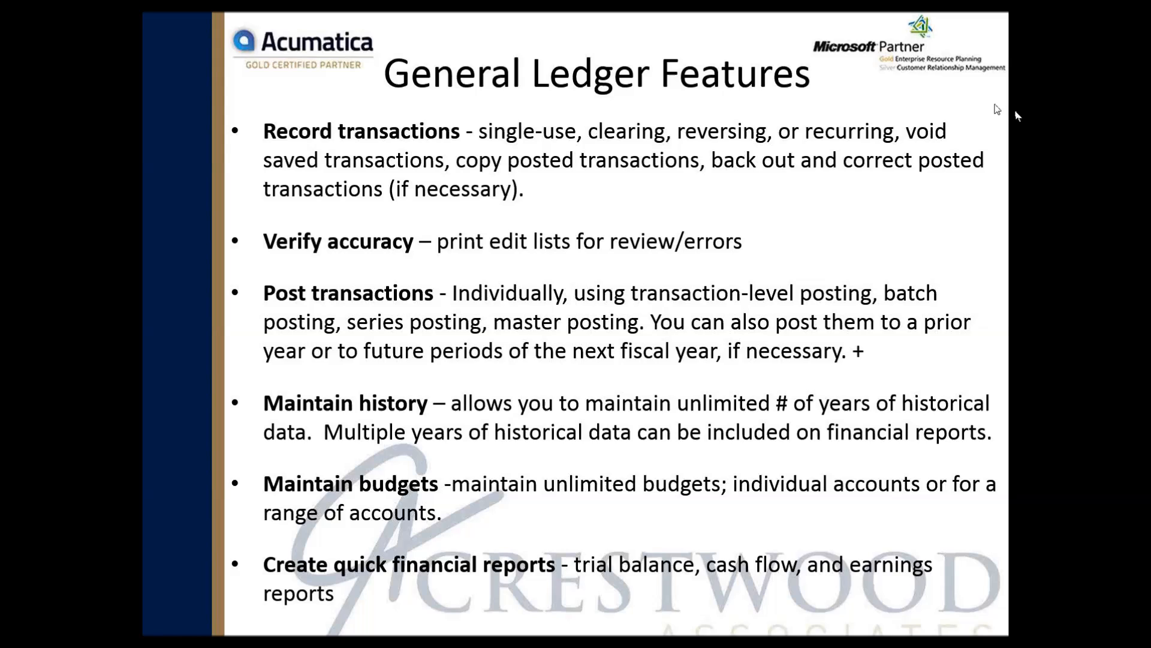
Return to Microsoft Dynamics GP and open Budget Transaction Entry
key(alt+Tab)
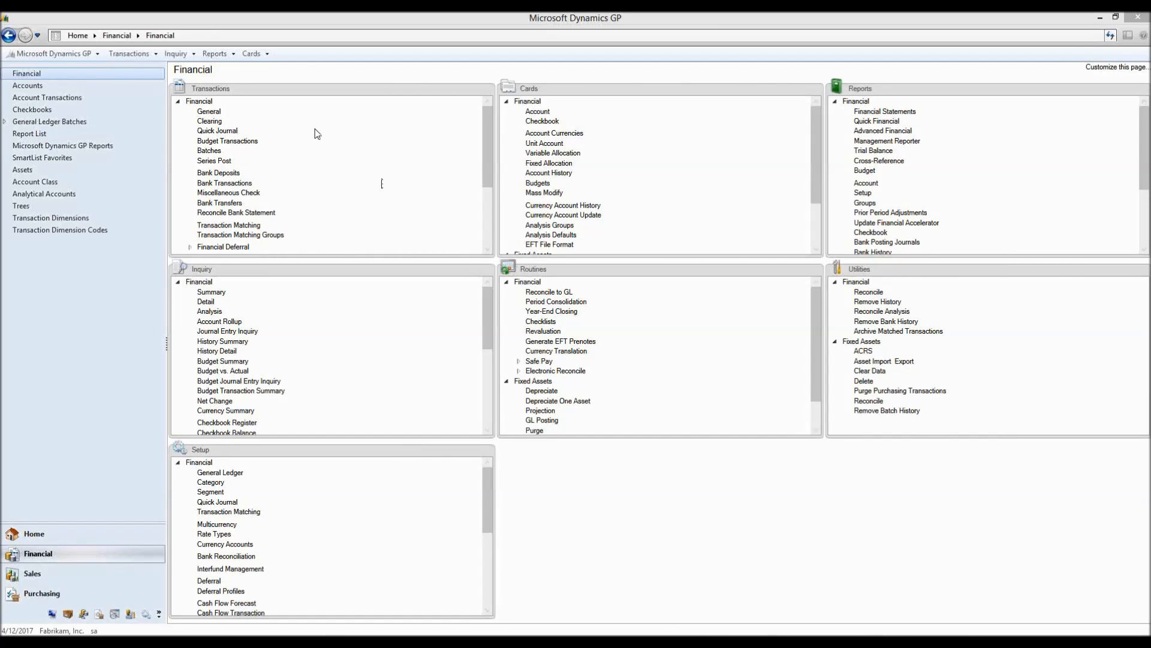
click(242, 144)
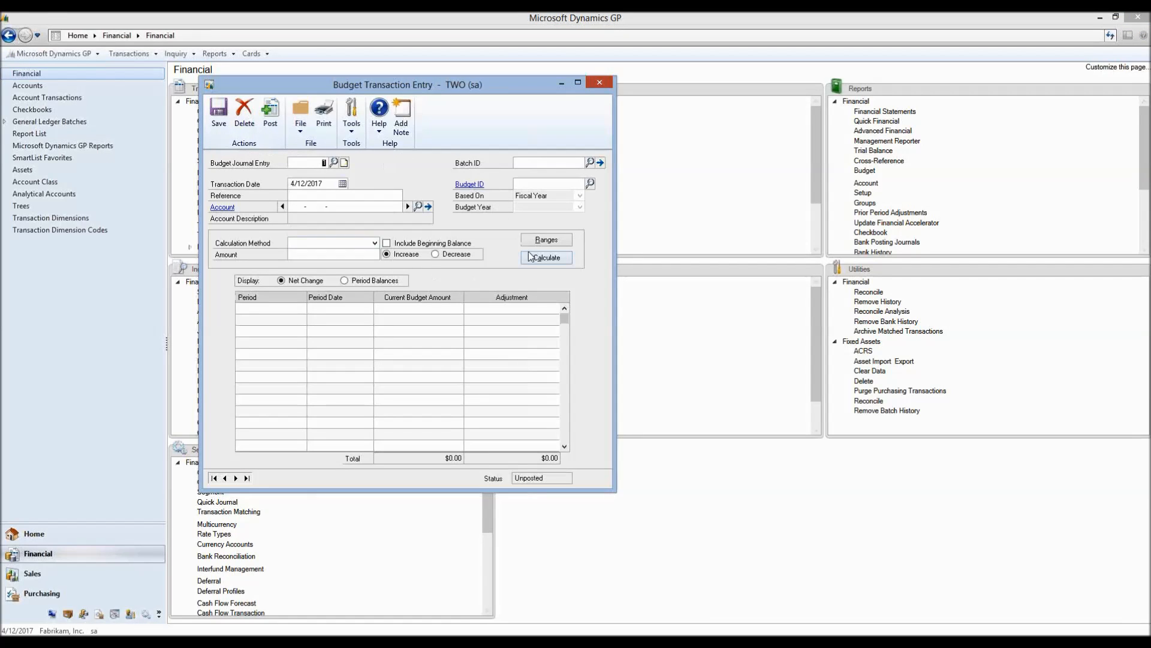
From Budget Transaction Entry, look at Budget Maintenance and the calculation method choices, and close both windows without entering anything
click(470, 186)
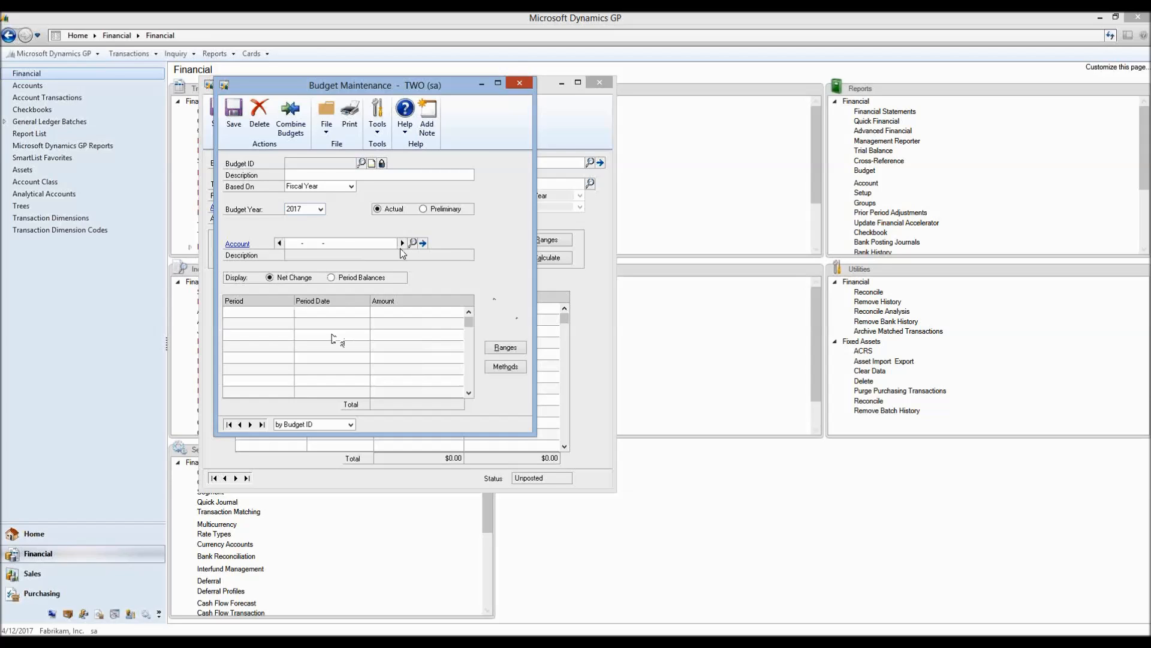
click(519, 83)
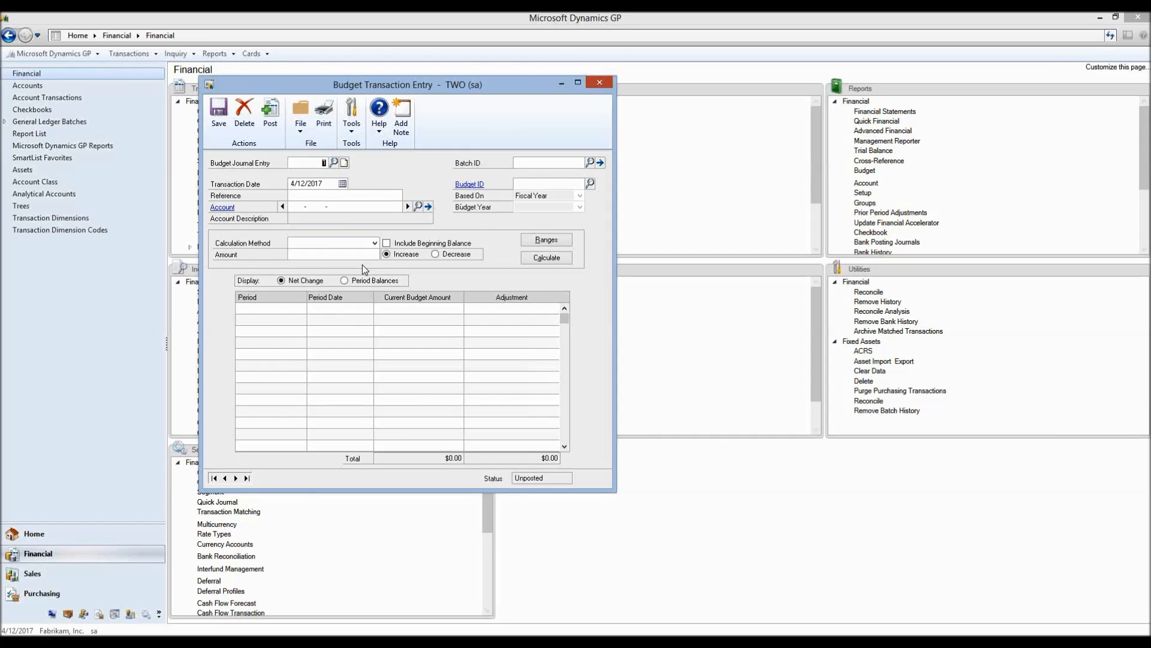
click(374, 243)
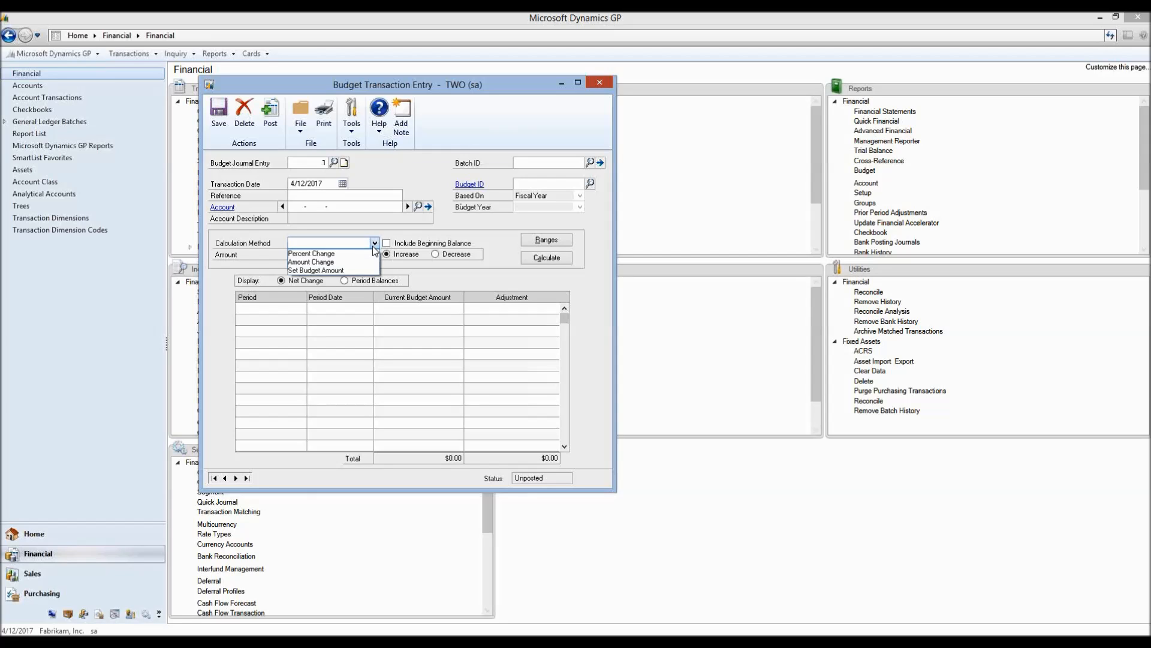
click(372, 246)
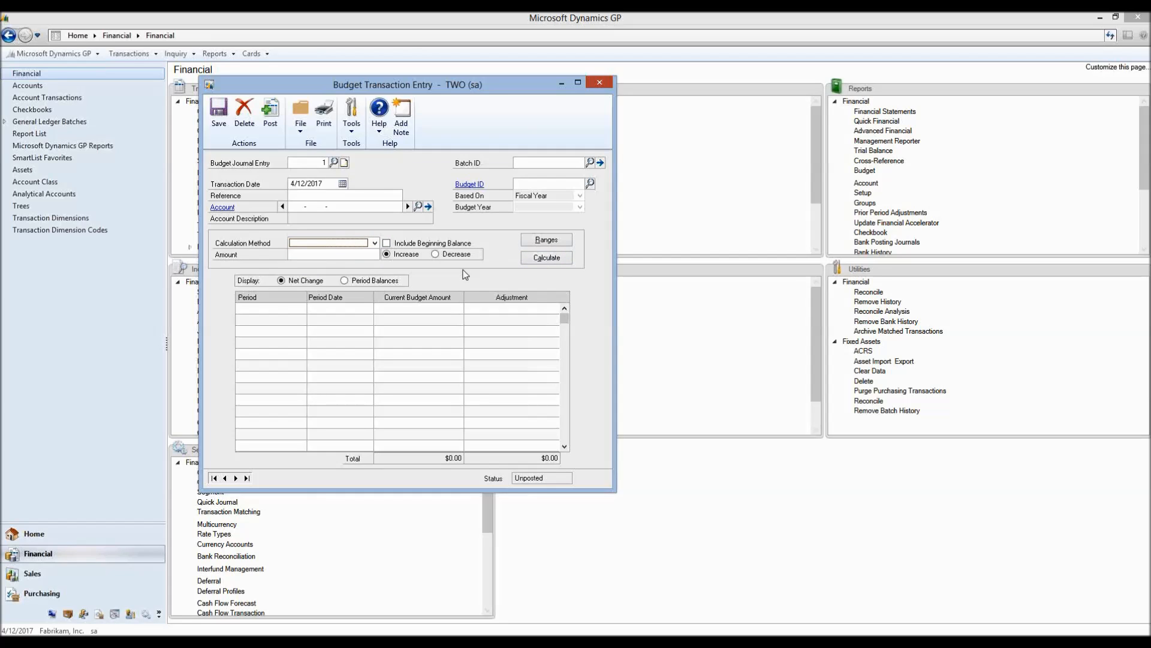
click(600, 83)
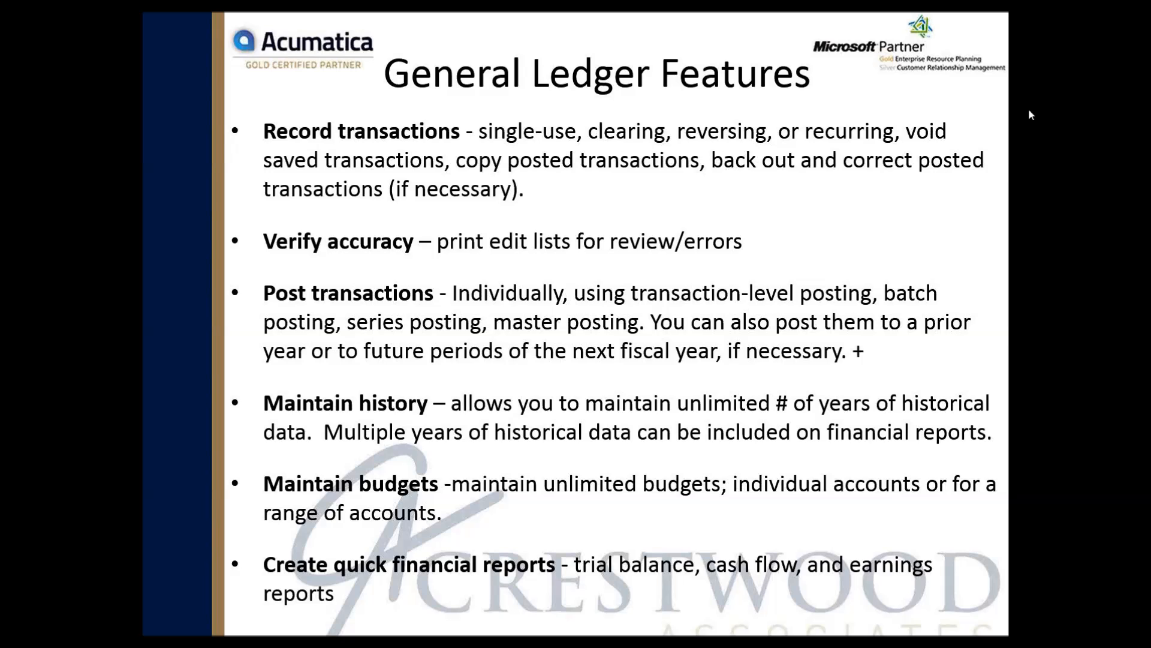
Return to Microsoft Dynamics GP, review the Balance Sheet report's columns in Quick Financial Setup, and clear and close the window
key(alt+Tab)
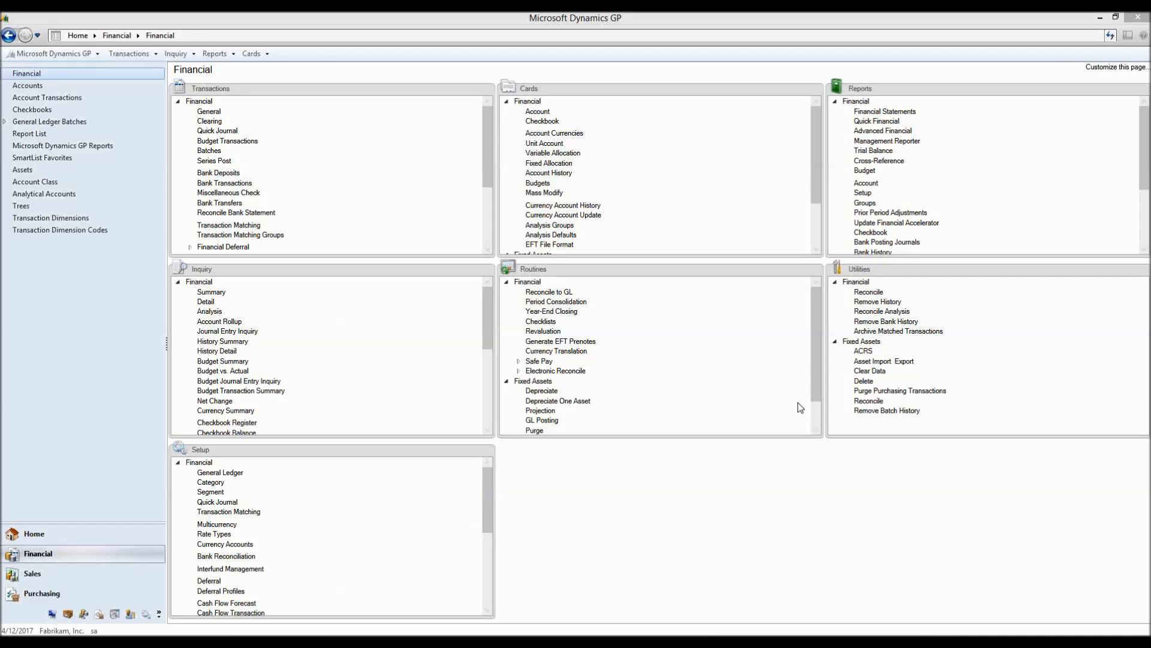
click(892, 123)
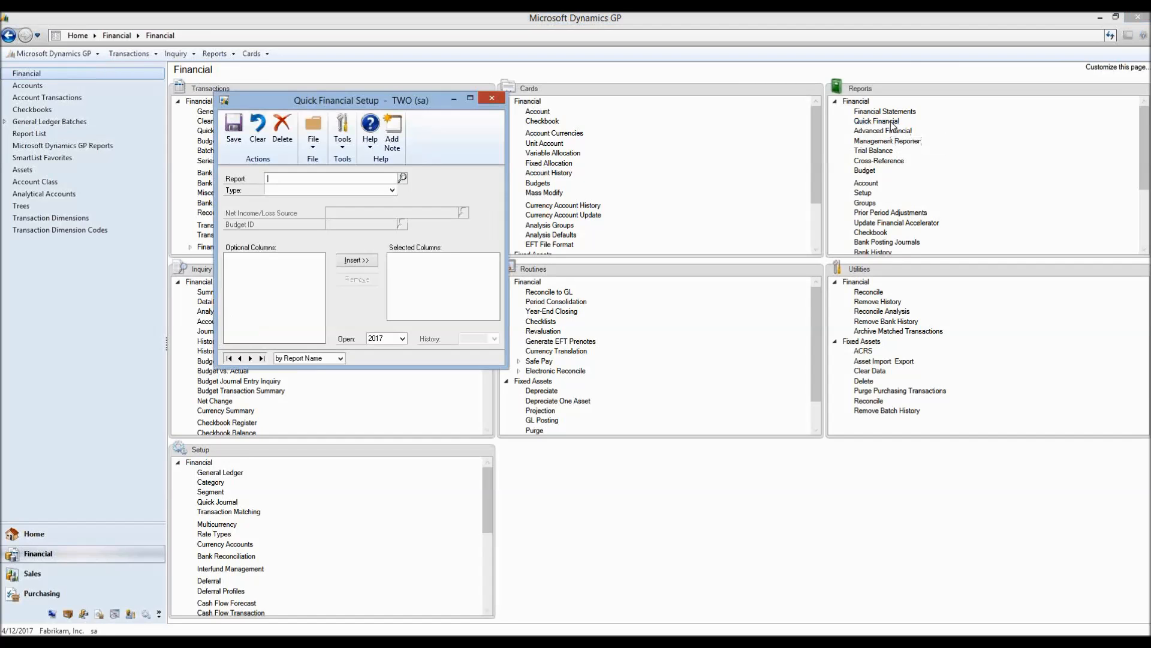
click(402, 178)
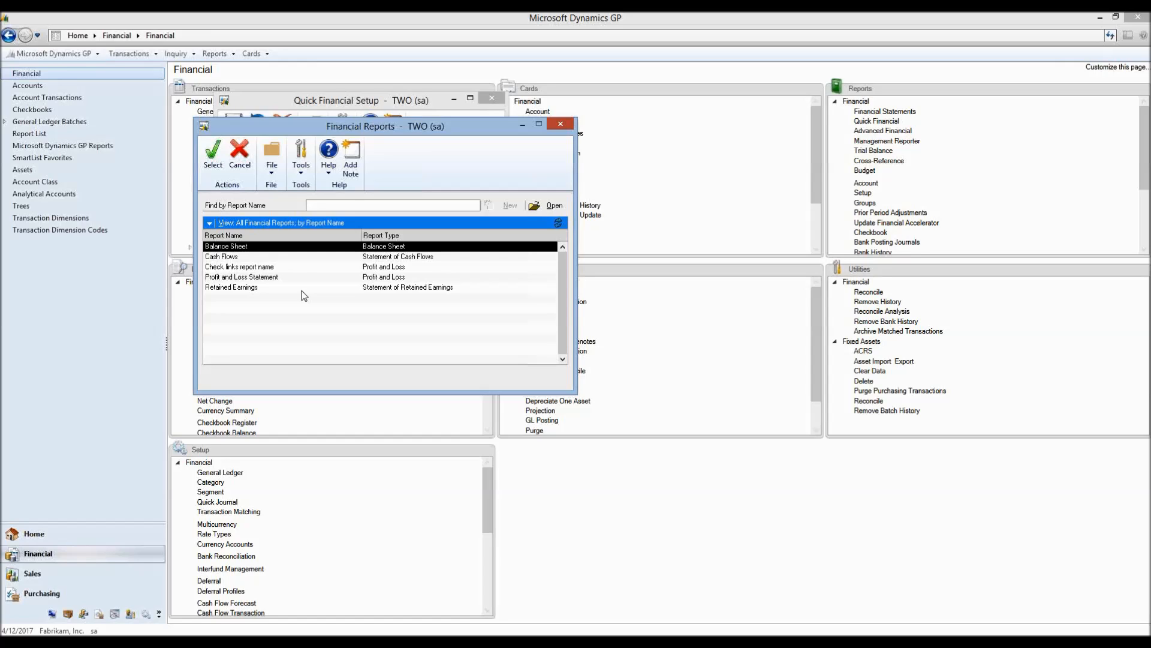
double_click(285, 246)
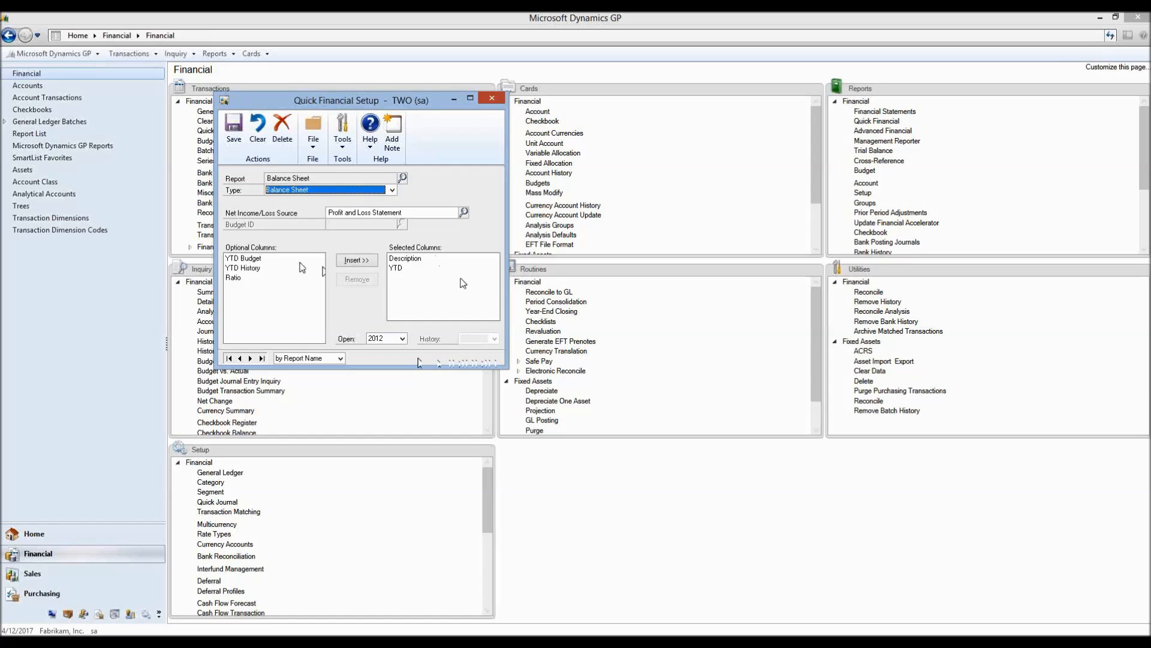
click(258, 128)
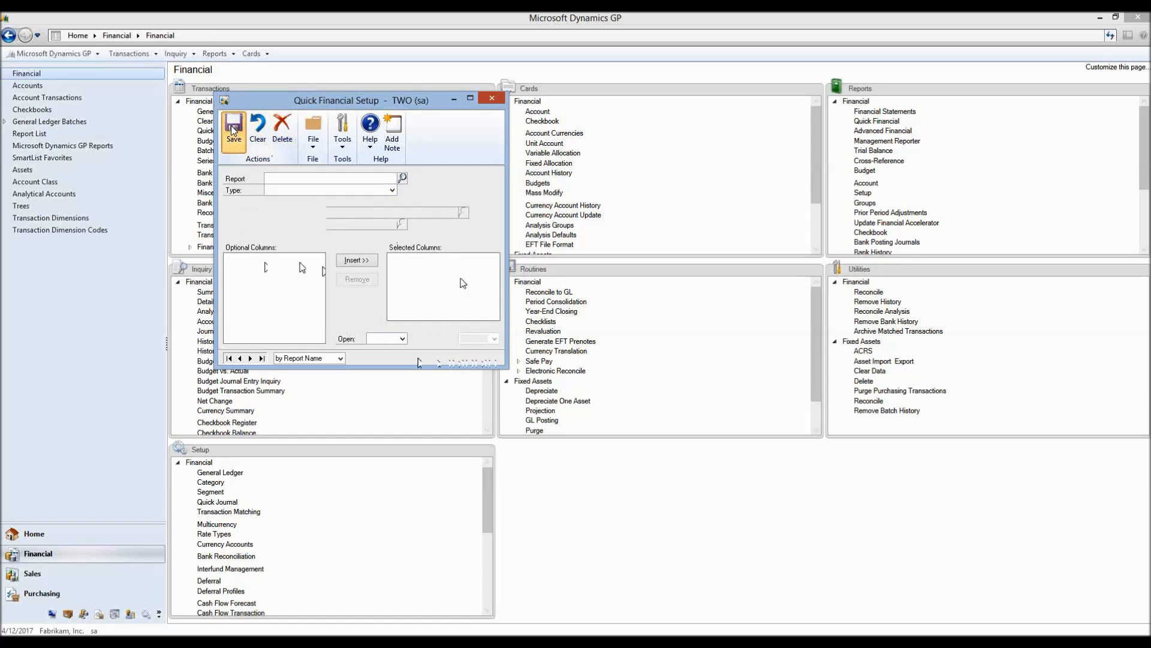
click(493, 99)
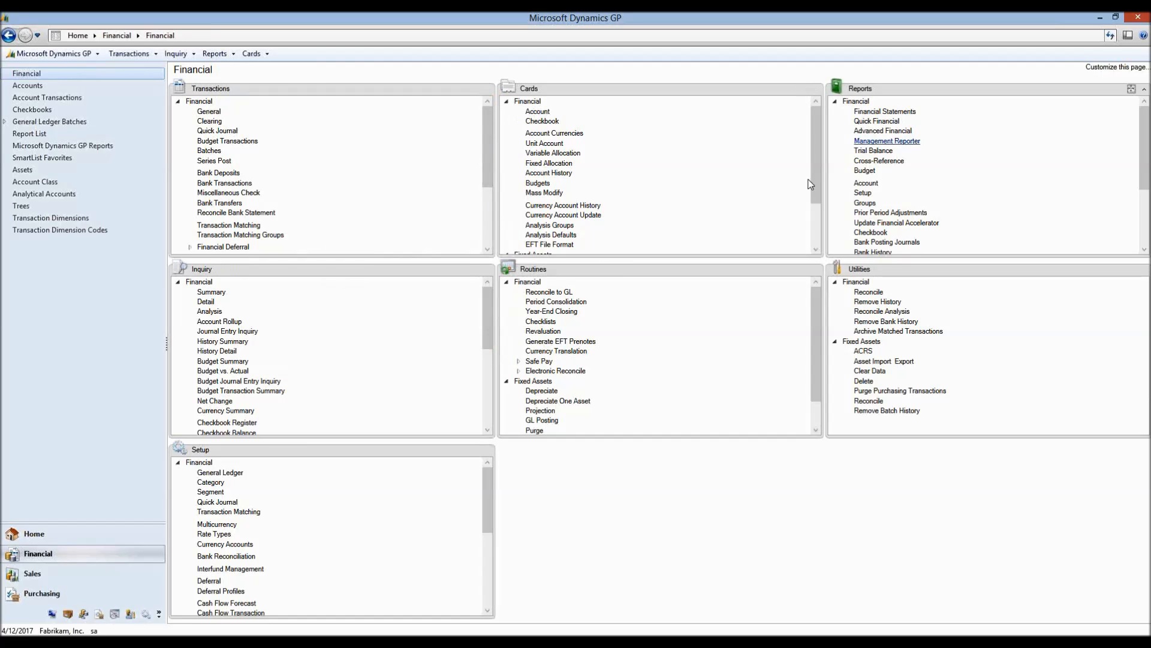
In Financial Statement Report, select the Balance Sheet report and open its demo option for modification
click(909, 112)
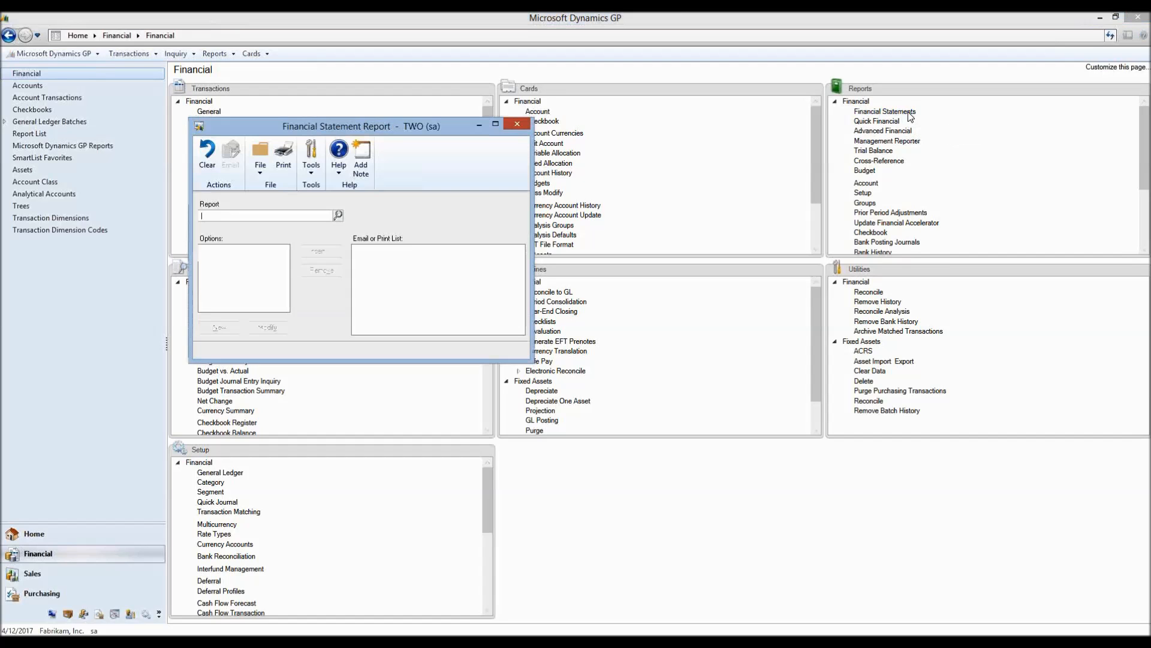
click(339, 215)
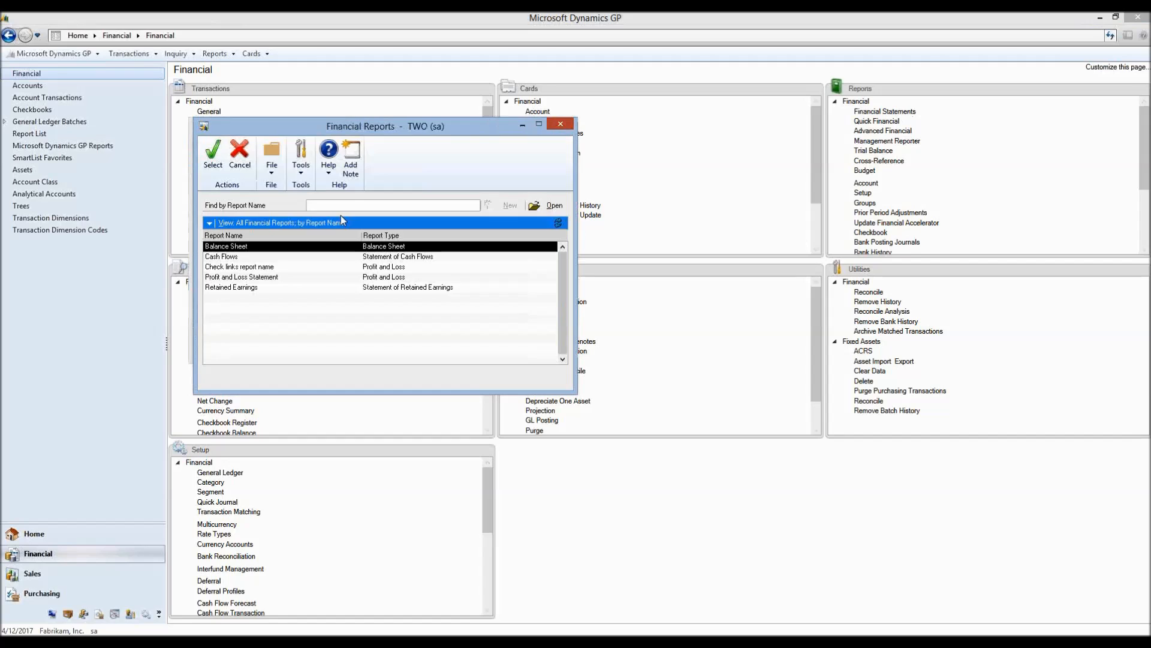
double_click(262, 247)
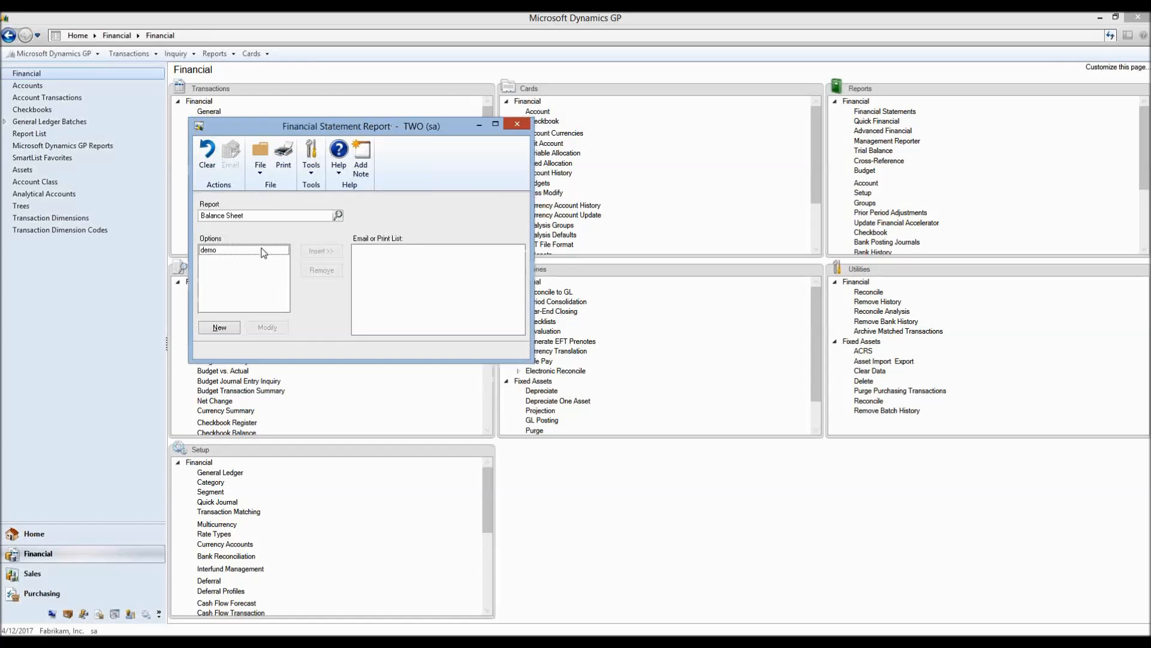
click(262, 251)
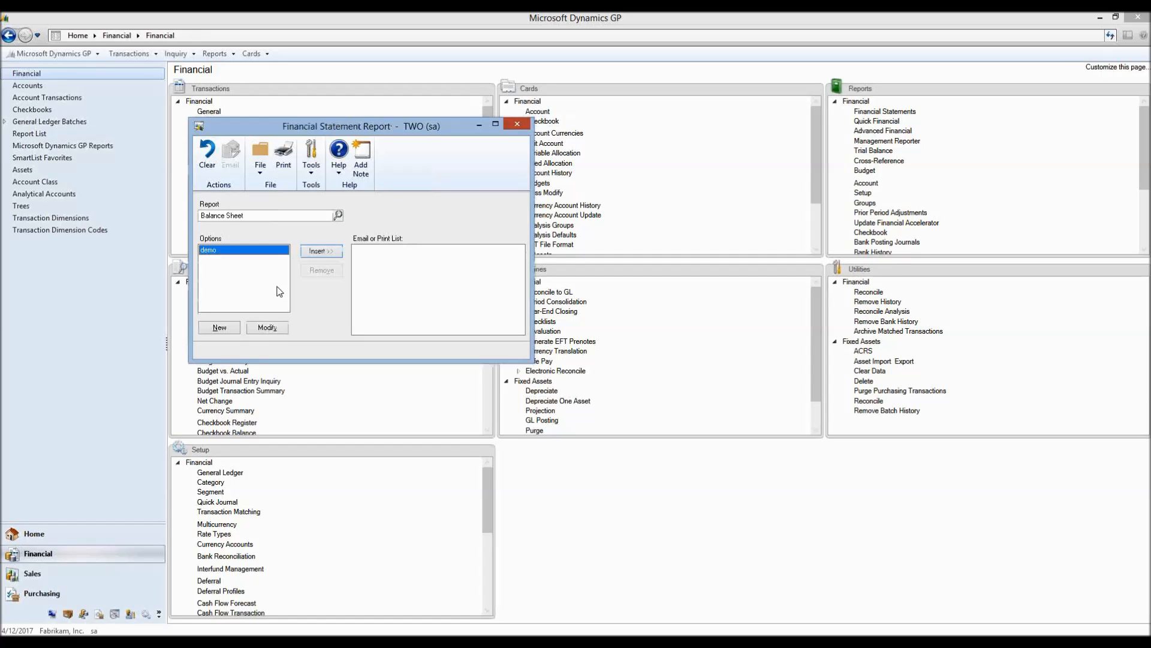
click(275, 329)
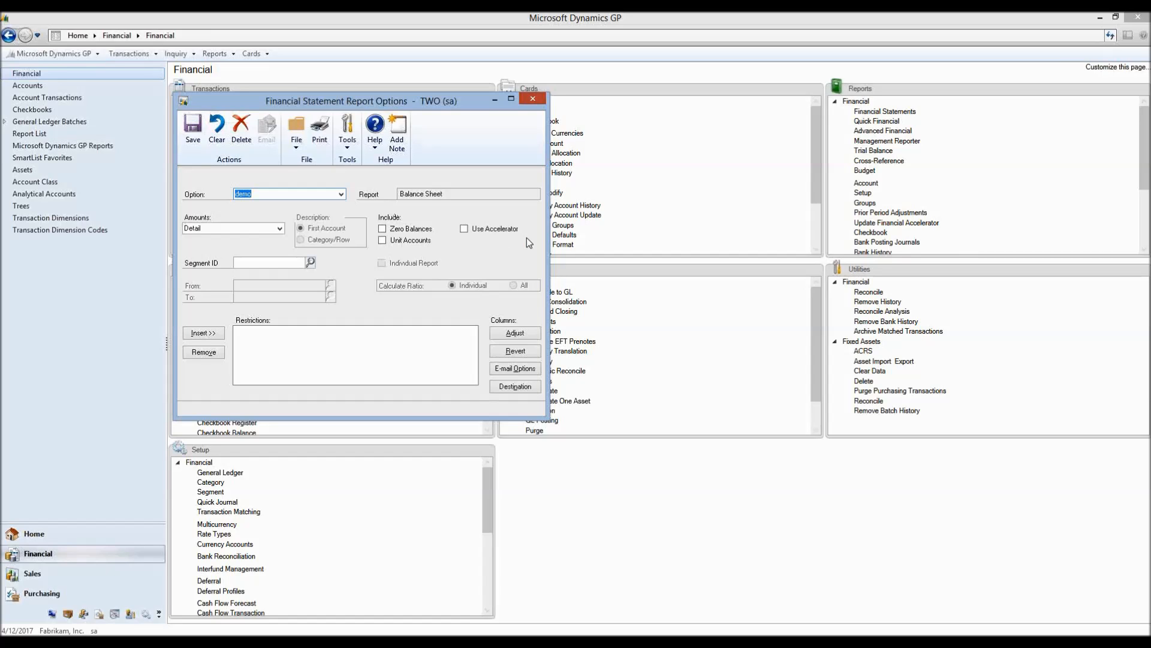
View the available segment IDs without selecting one, and accept the demo option's report destination with Screen output
click(311, 263)
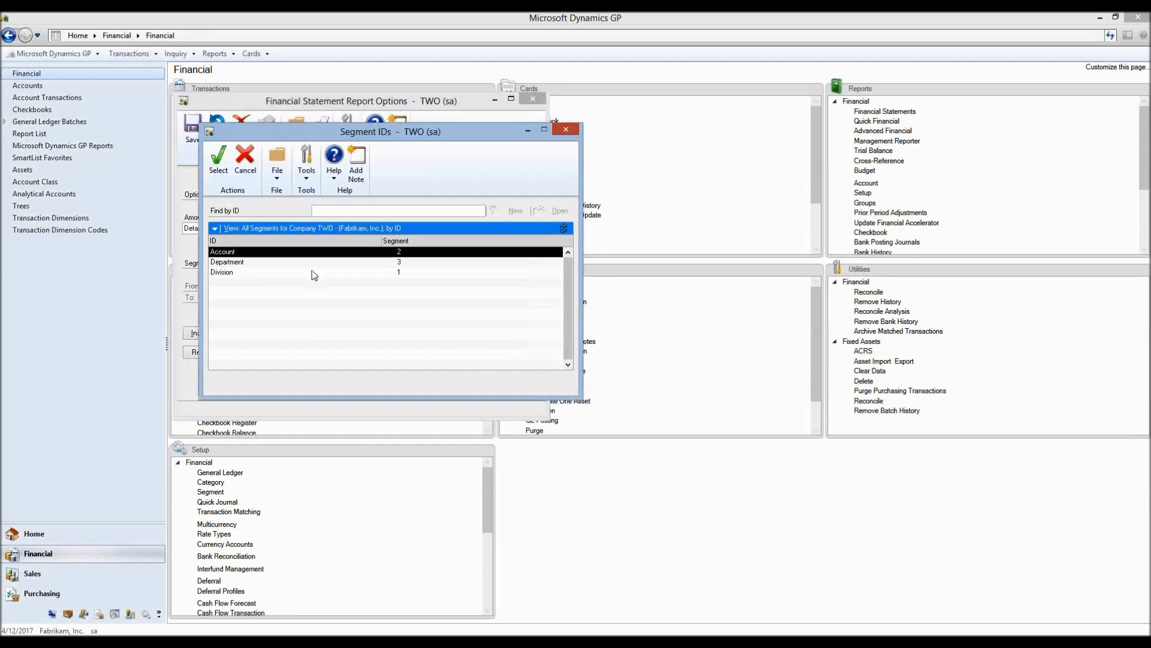
click(566, 129)
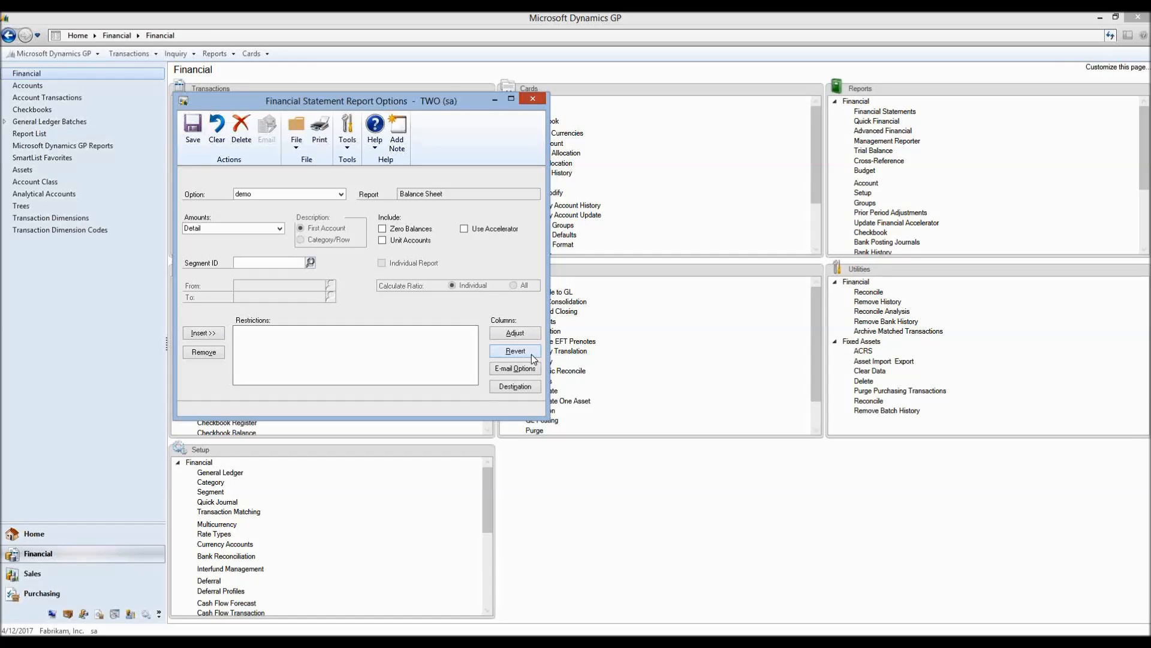
click(515, 387)
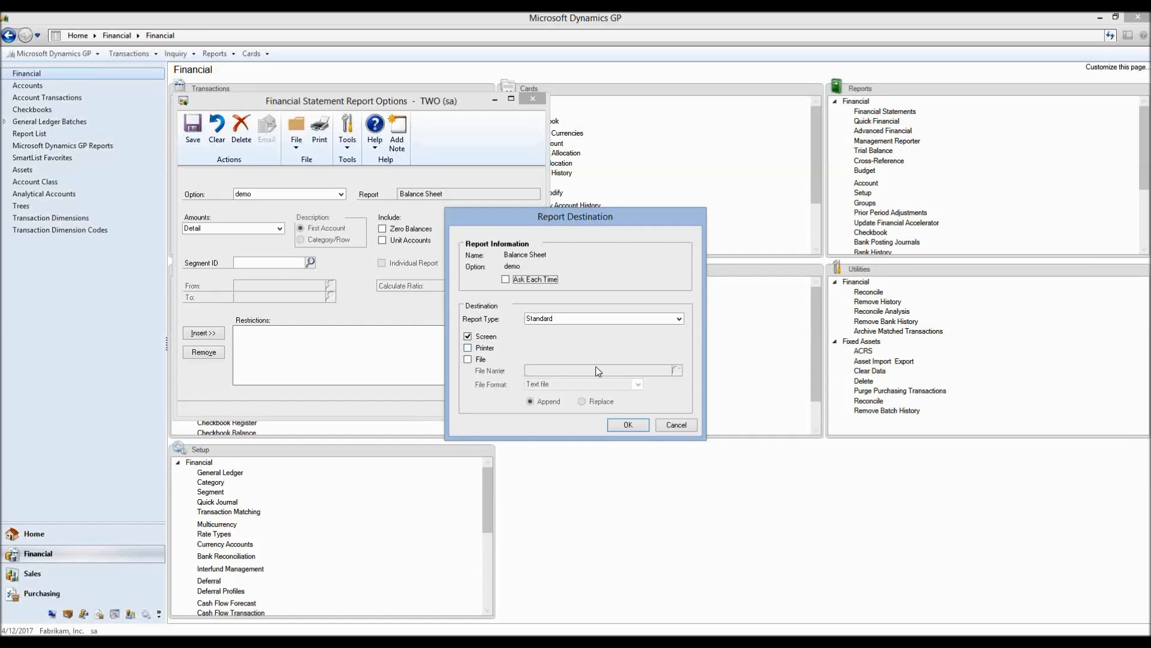
click(628, 424)
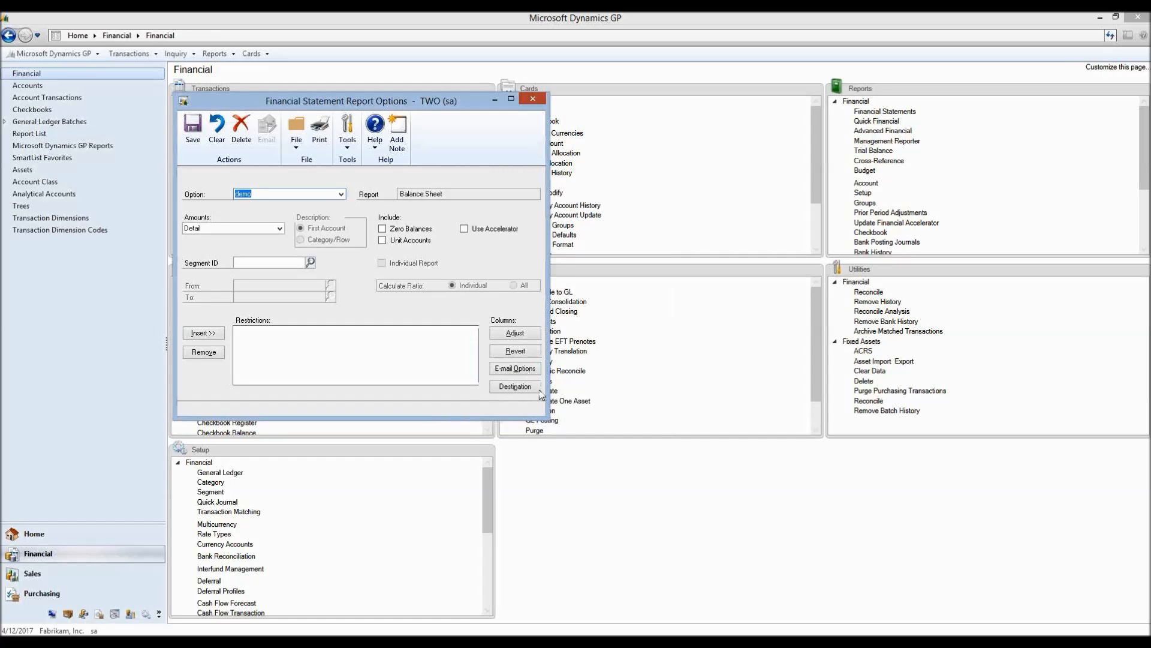
Print the Balance Sheet's demo option to the screen, widen the output window, and close the output and both report windows
click(322, 142)
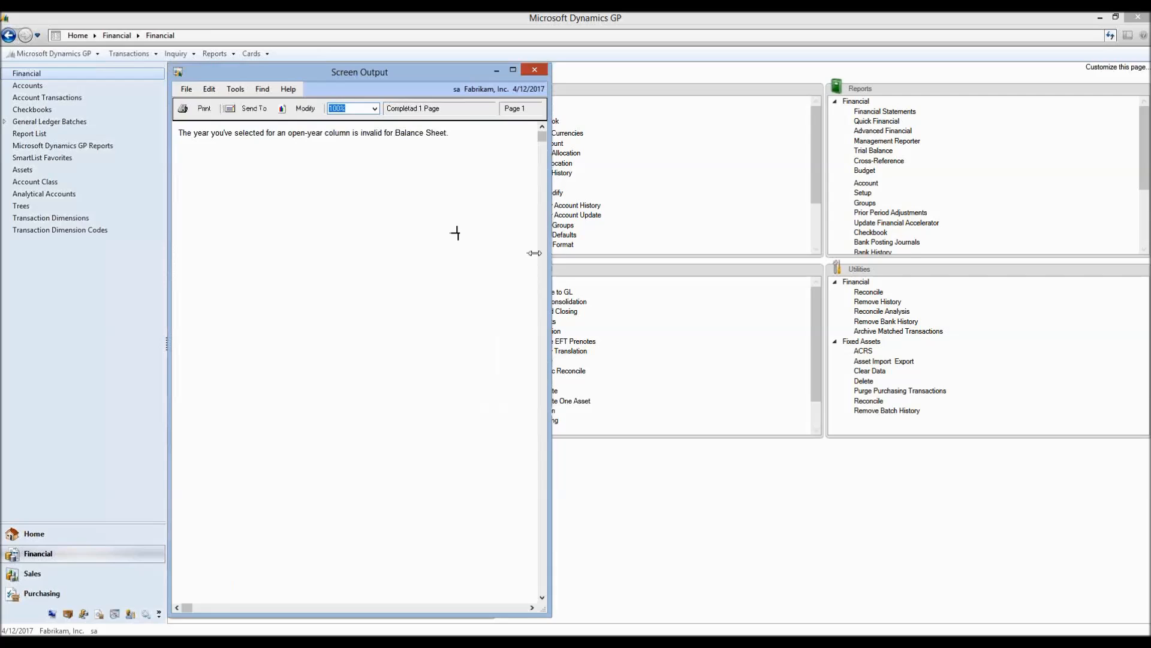
drag(550, 246, 636, 237)
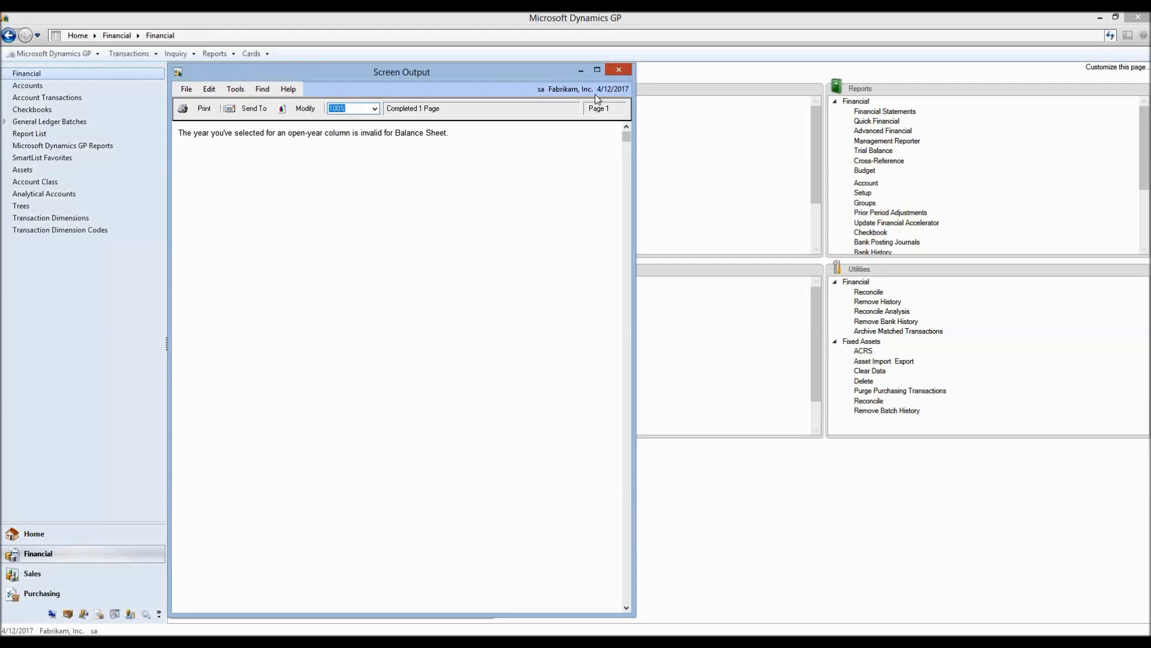
click(619, 72)
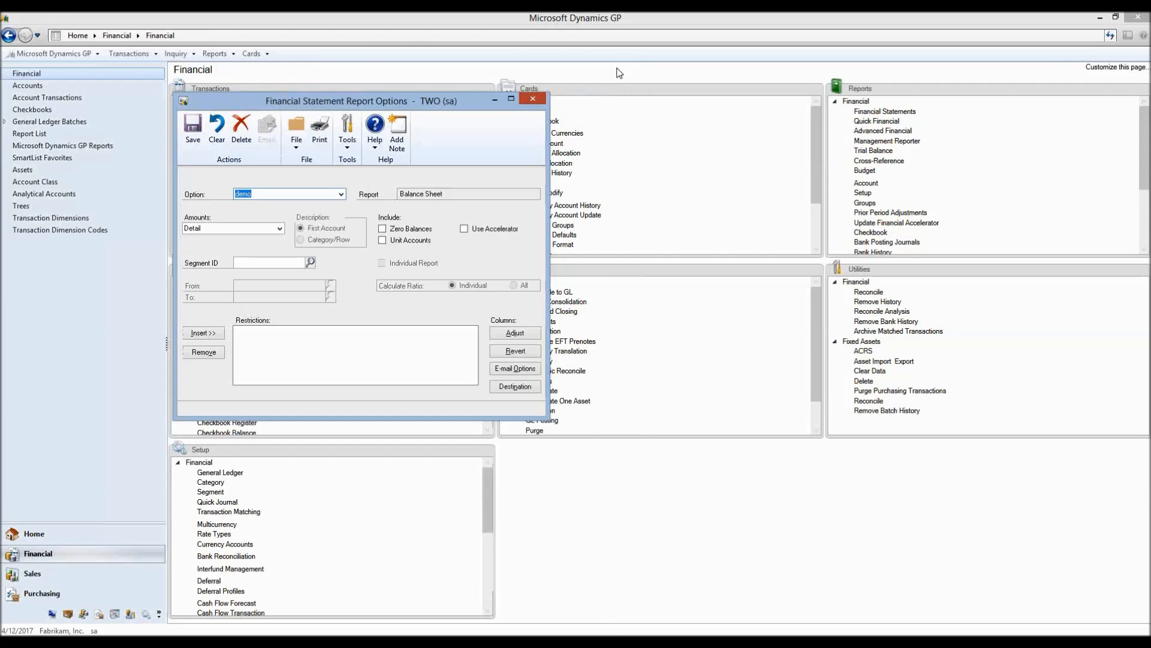
click(537, 100)
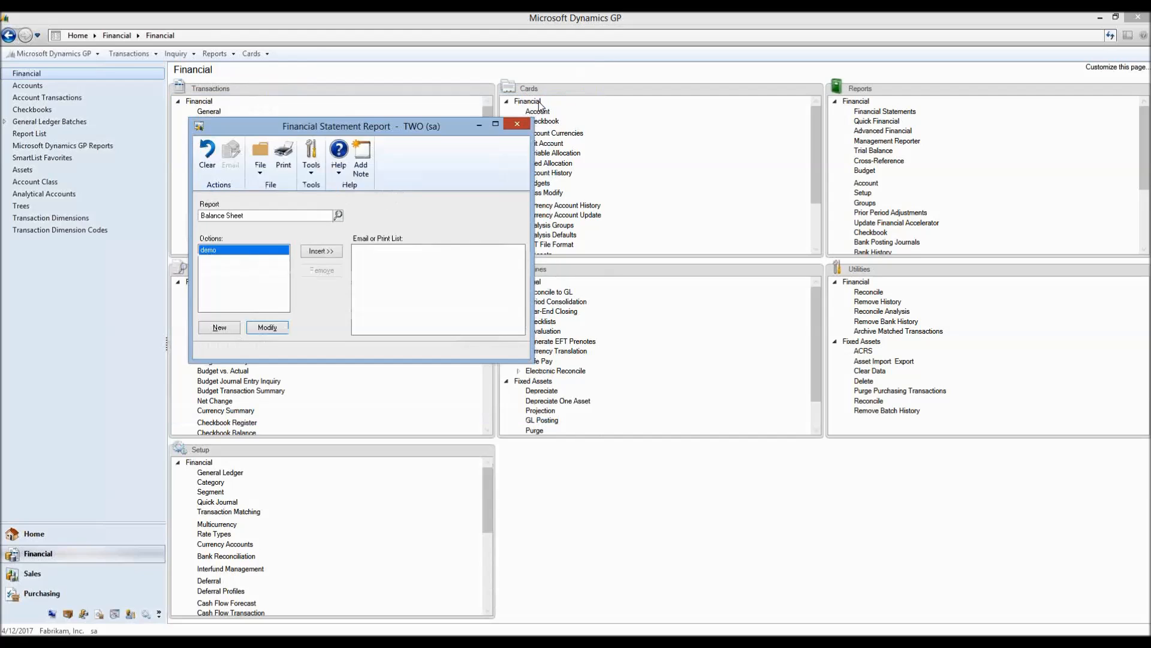
click(513, 121)
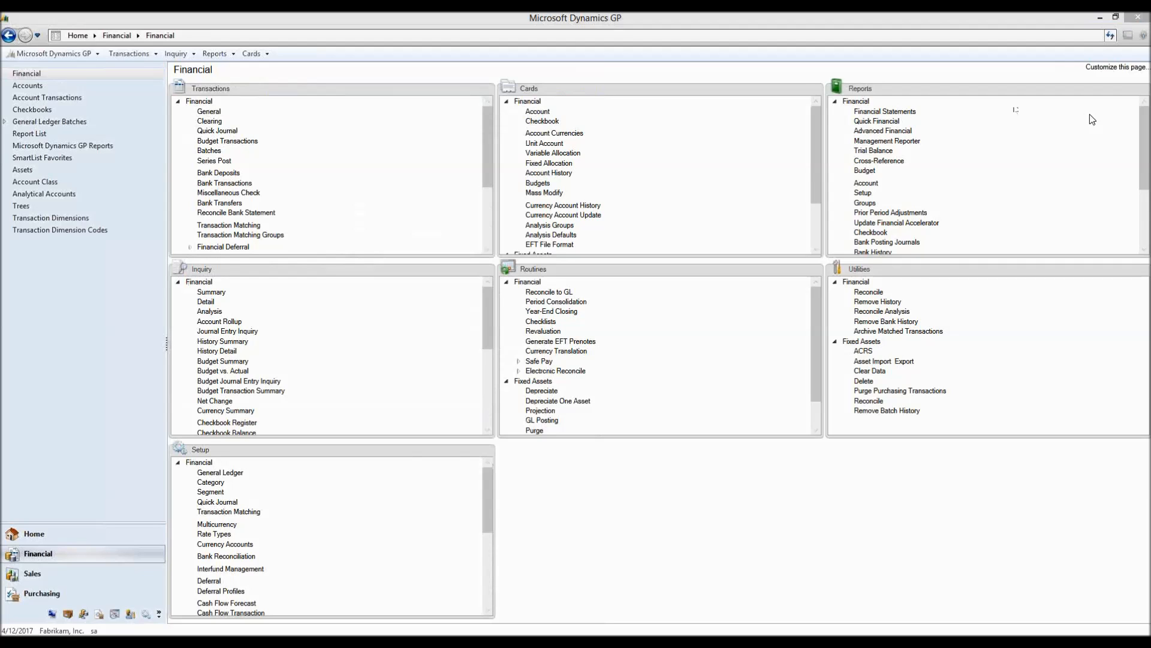
Switch to the PowerPoint slide show and advance to the Payables Features slide
key(alt+Tab)
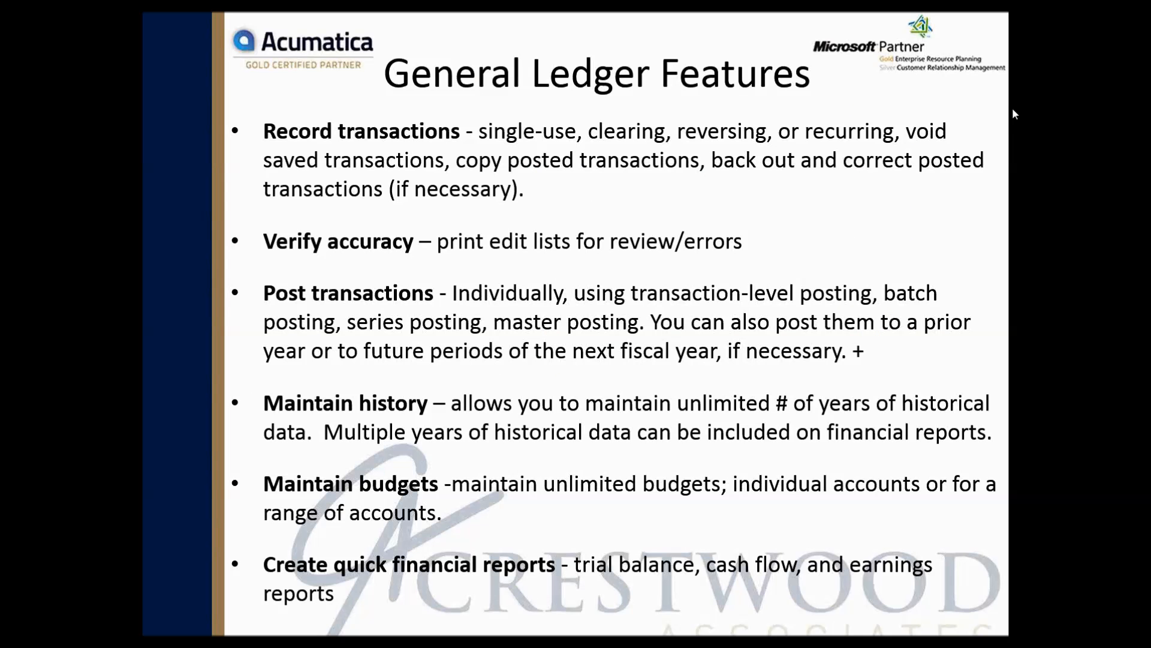
key(Right)
key(Right)
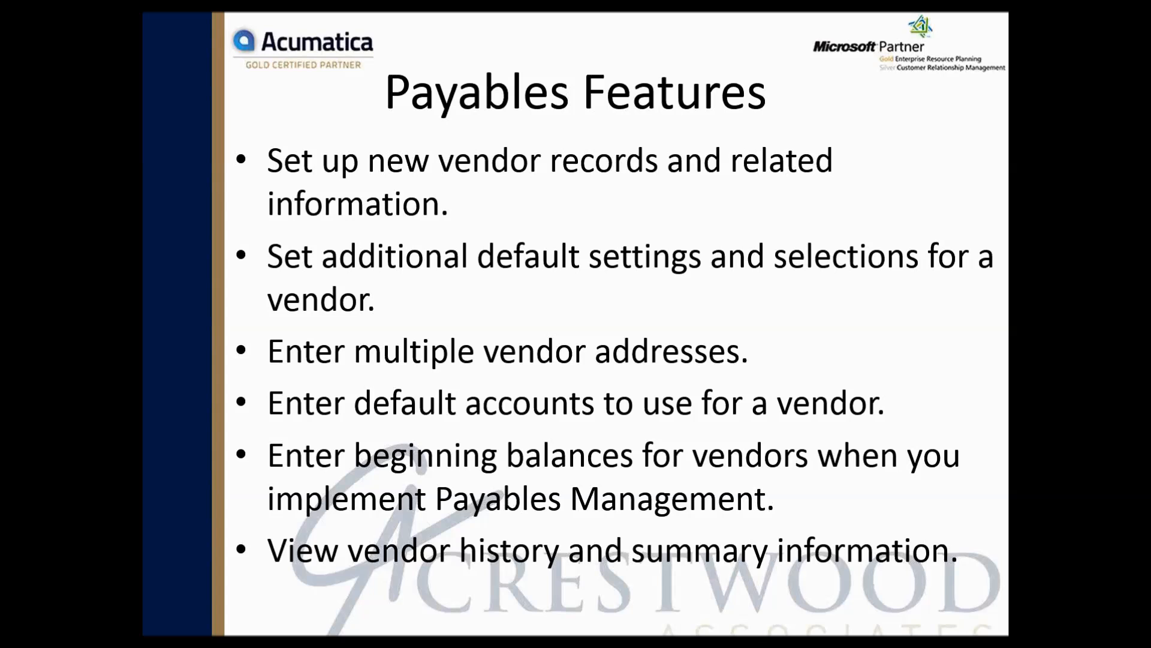
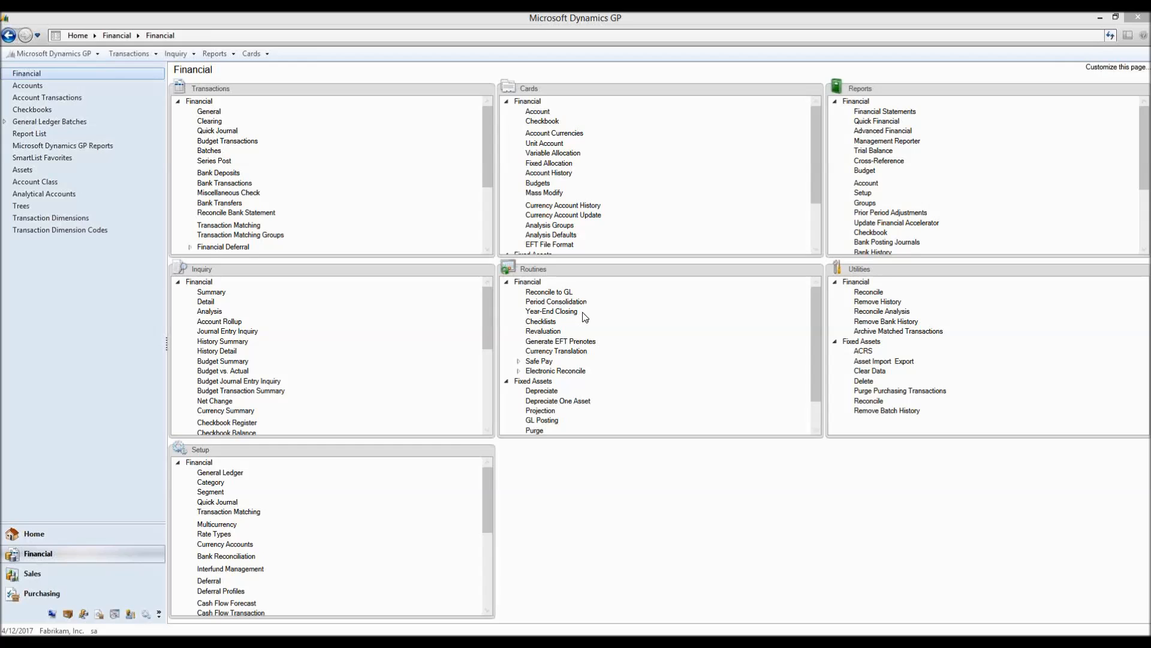
Review the General Ledger period-end routines in Financial Checklists and the options in Reconcile to GL, and close the reconciliation window
click(545, 322)
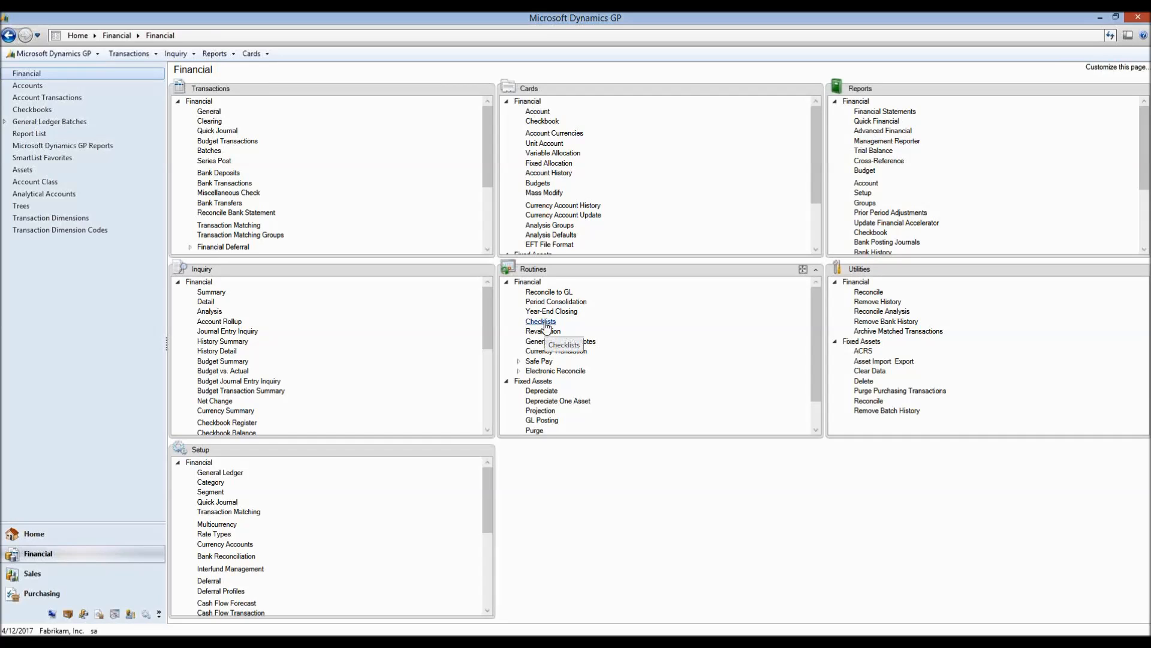
click(544, 321)
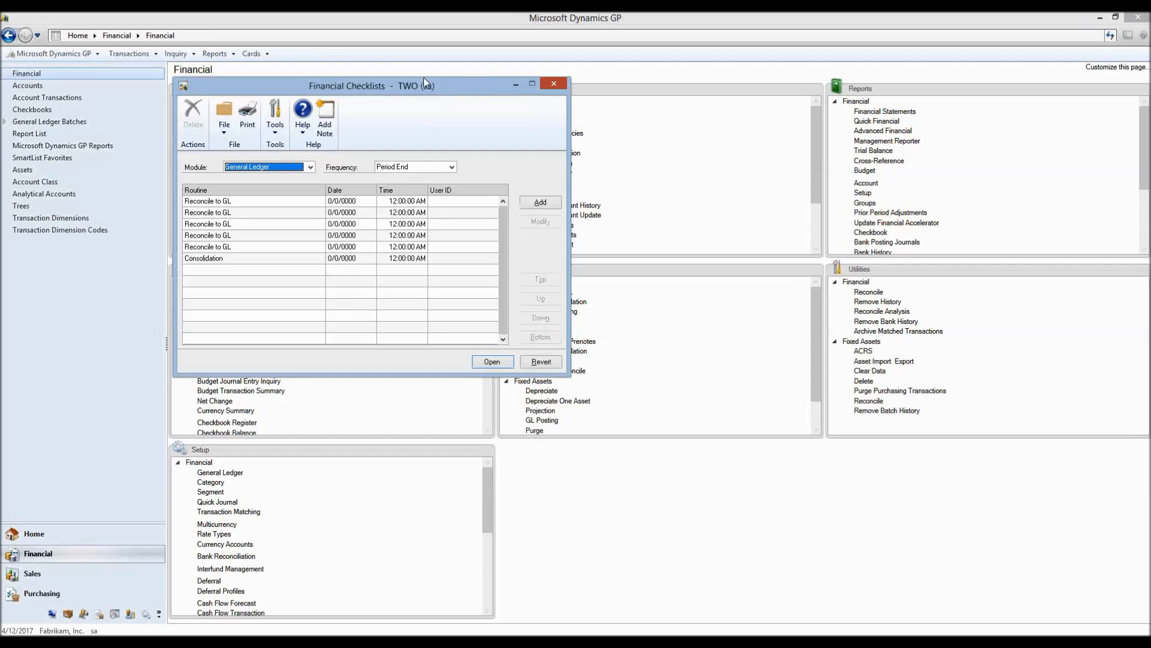
drag(438, 86, 380, 60)
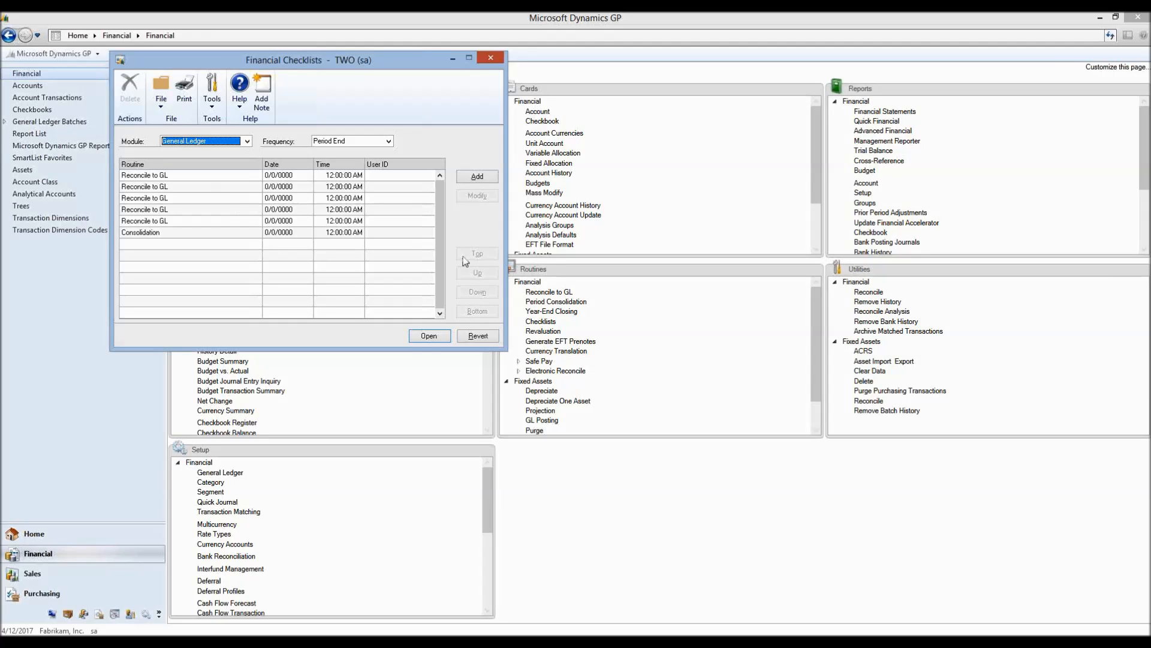
click(544, 294)
click(544, 294)
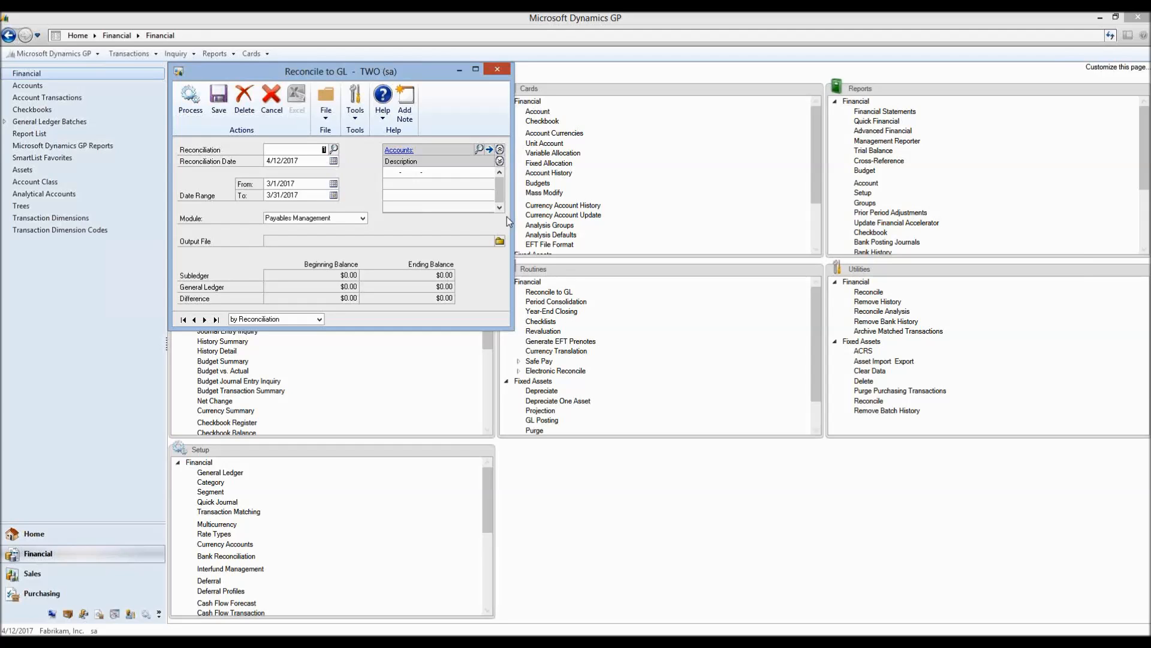
click(503, 71)
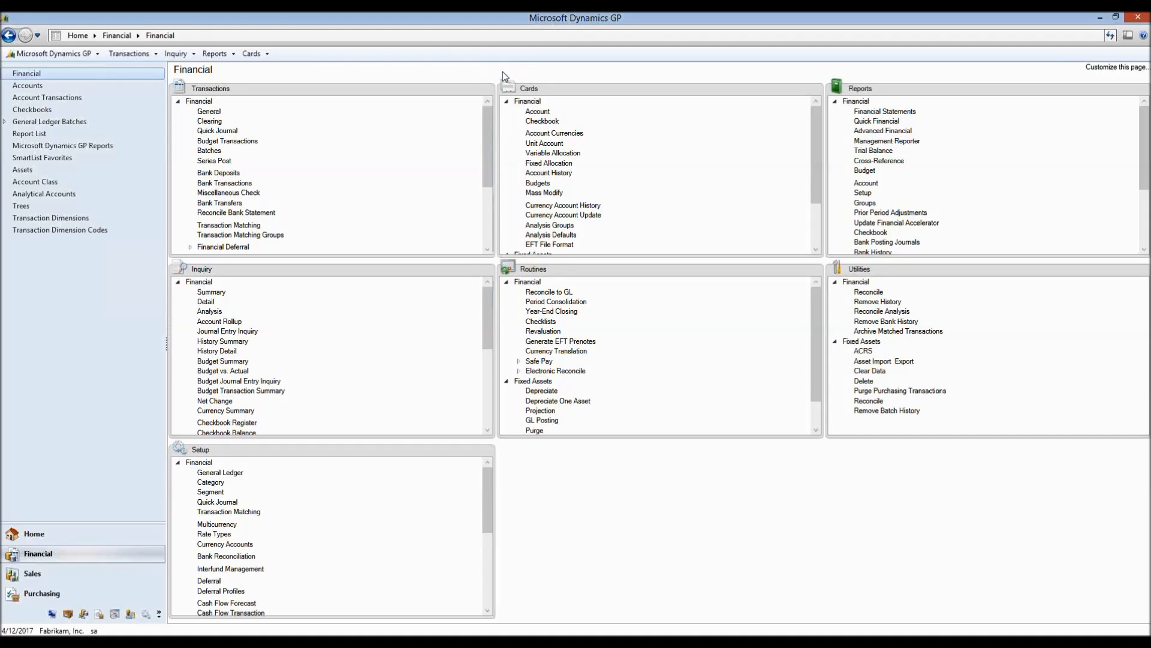
Open Quick Journal Entry and load the QUICK JOURNAL journal ID into the new entry
click(233, 133)
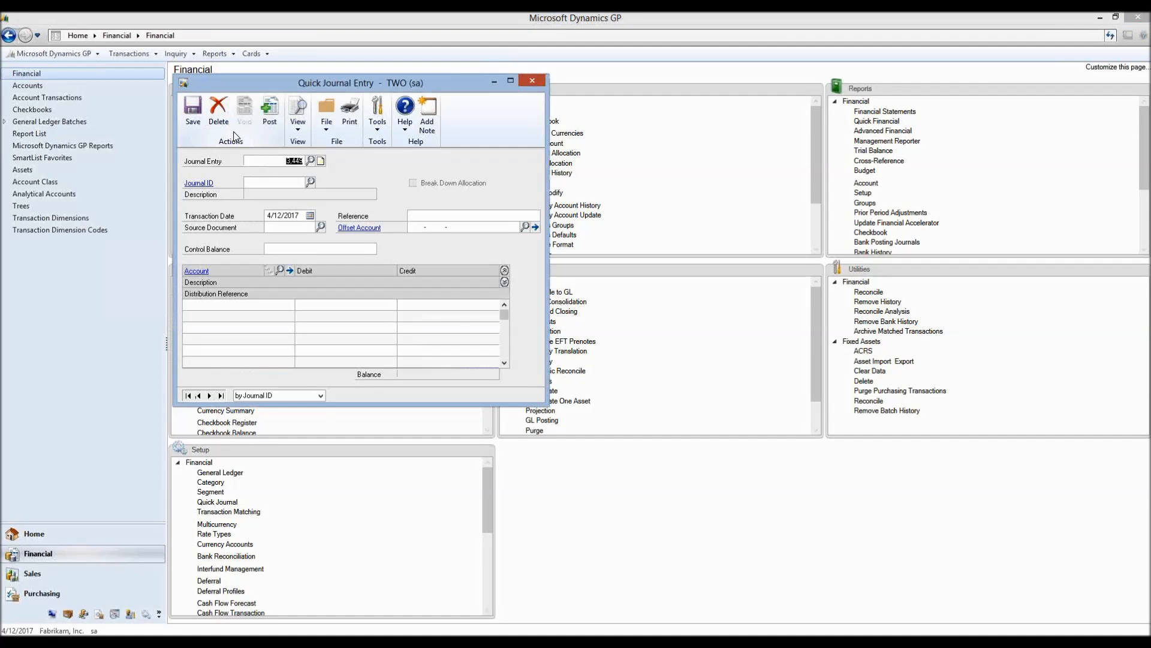
click(310, 183)
double_click(320, 257)
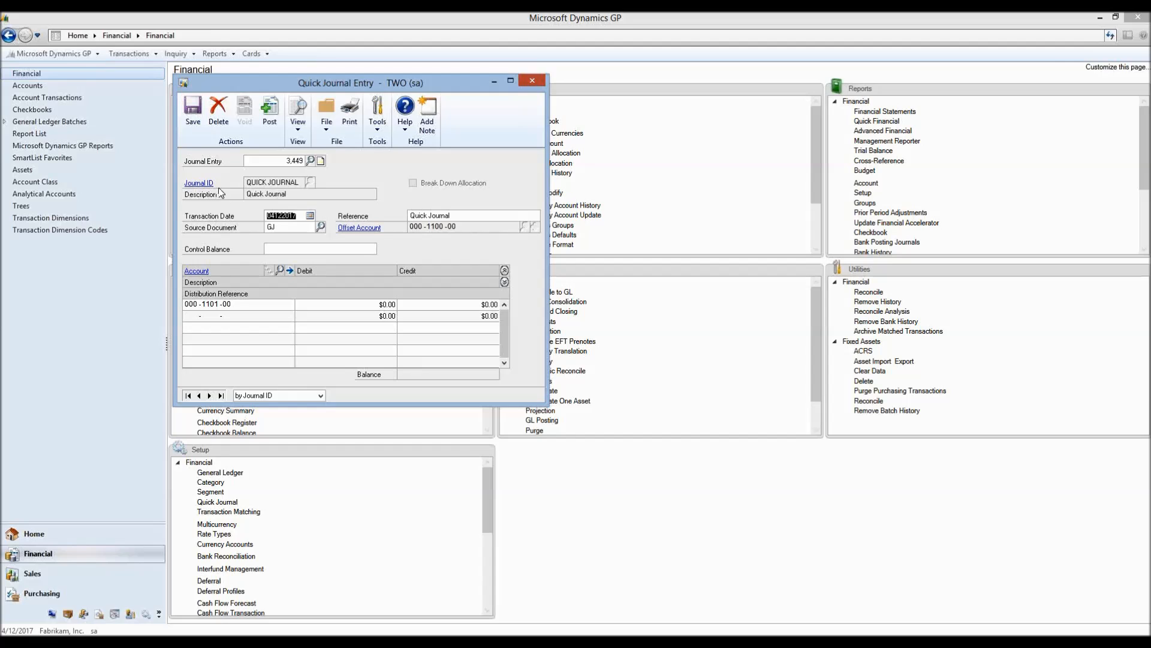
Close Quick Journal Entry and delete the unsaved quick journal transaction
click(237, 319)
click(534, 81)
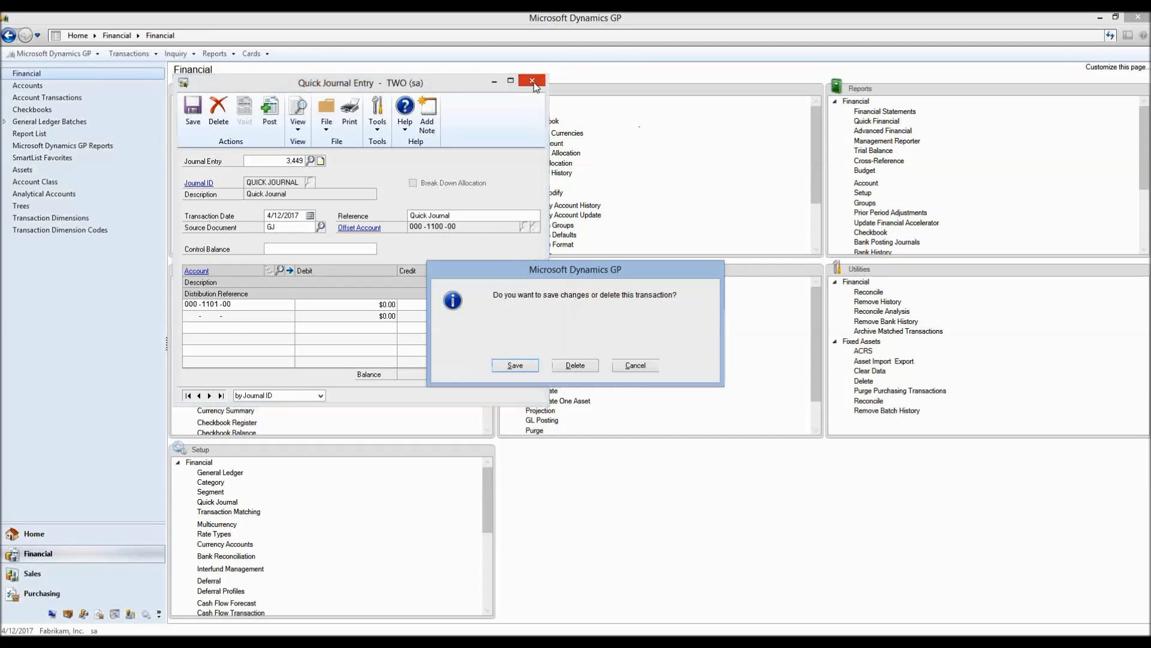
click(584, 364)
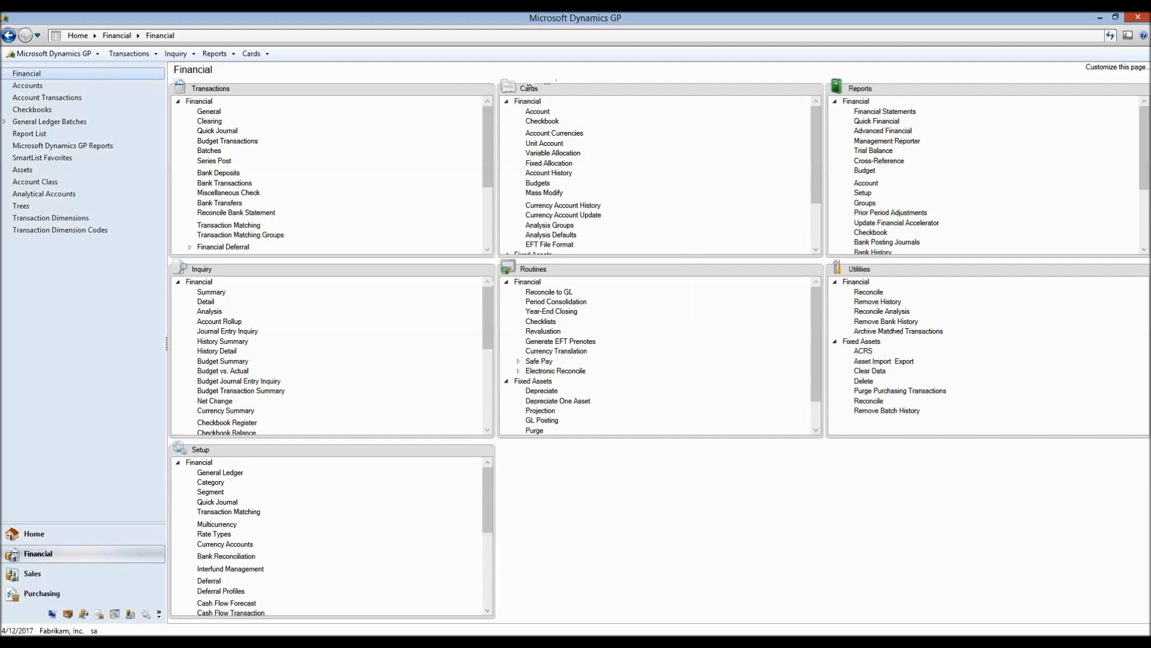
Look up the Cash - Operating Account in Account Maintenance, review its card, and close the window
click(537, 112)
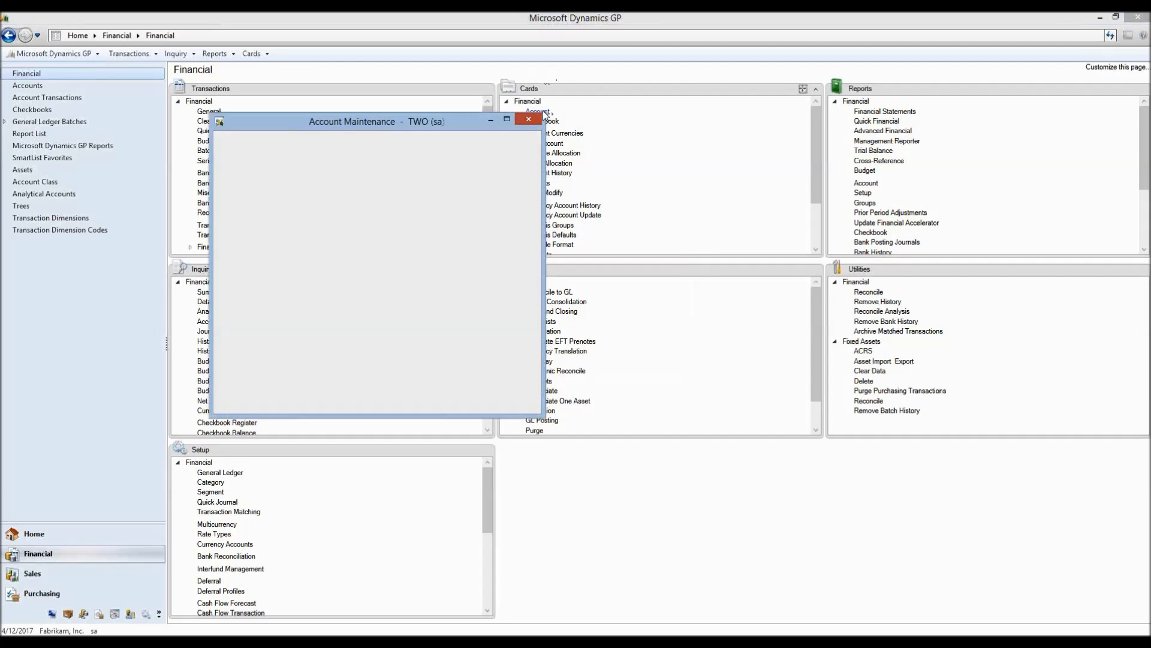
click(387, 198)
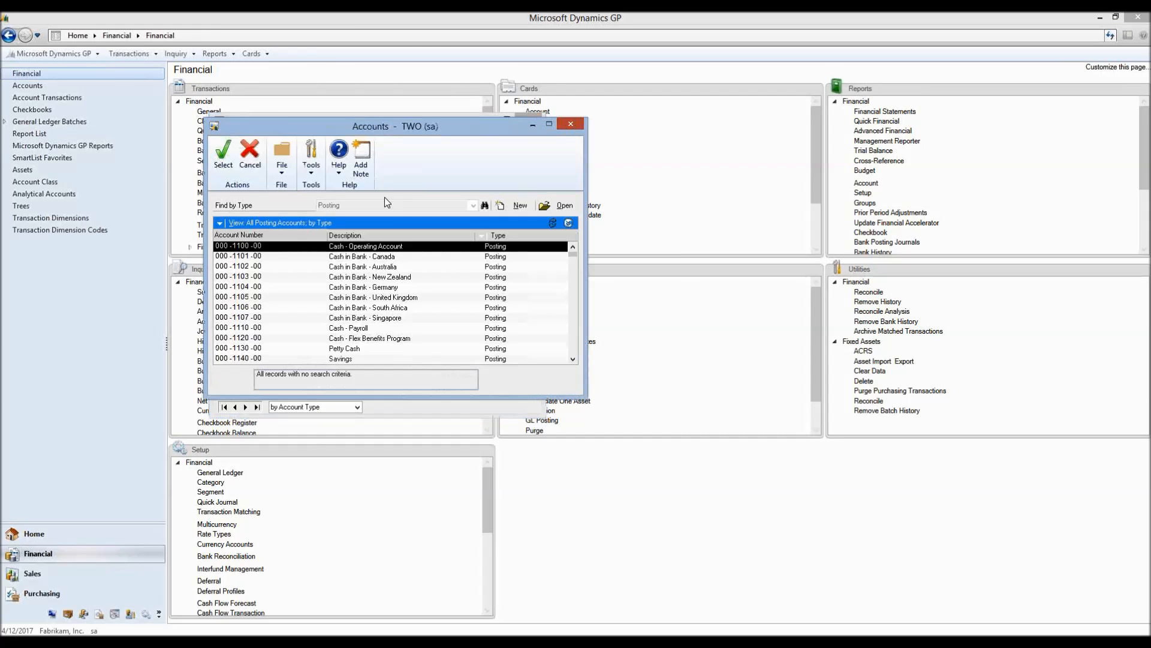
double_click(381, 245)
click(324, 213)
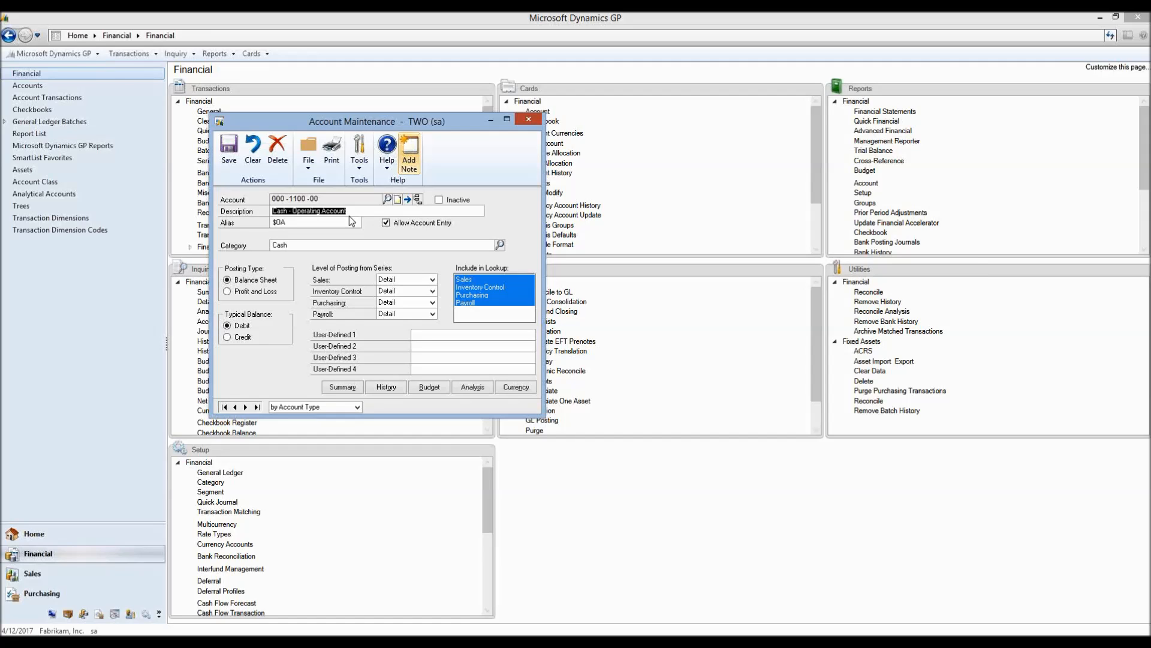
click(528, 119)
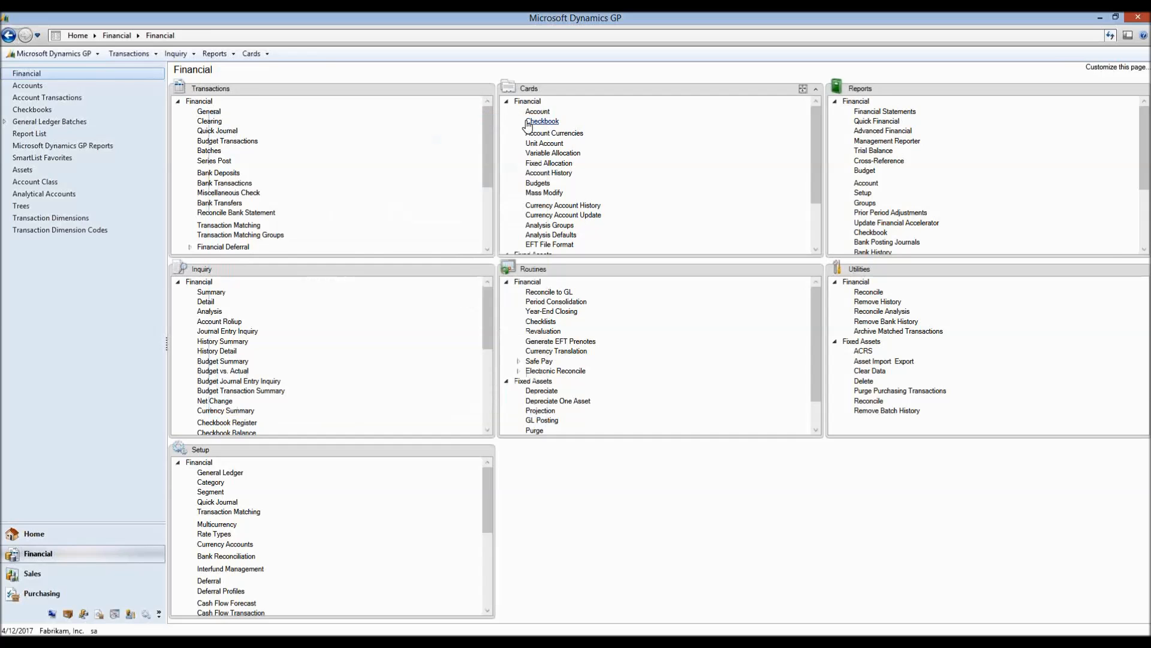
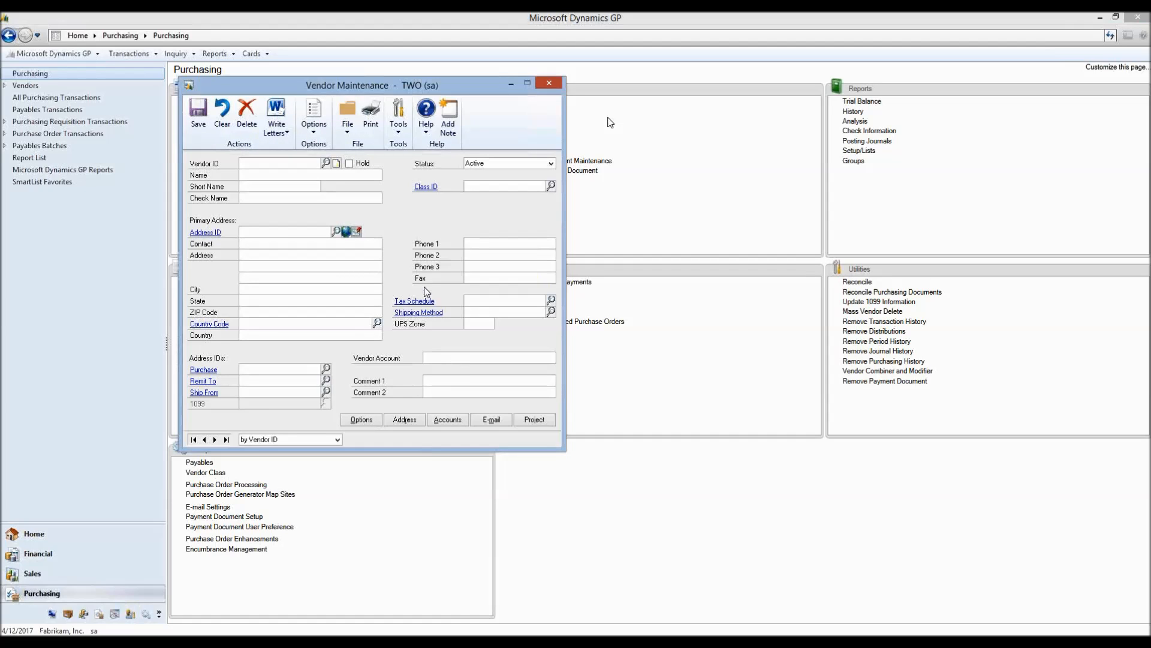
Load the vendor AmericaCharge in Vendor Maintenance and review its check name and the available status choices
click(327, 163)
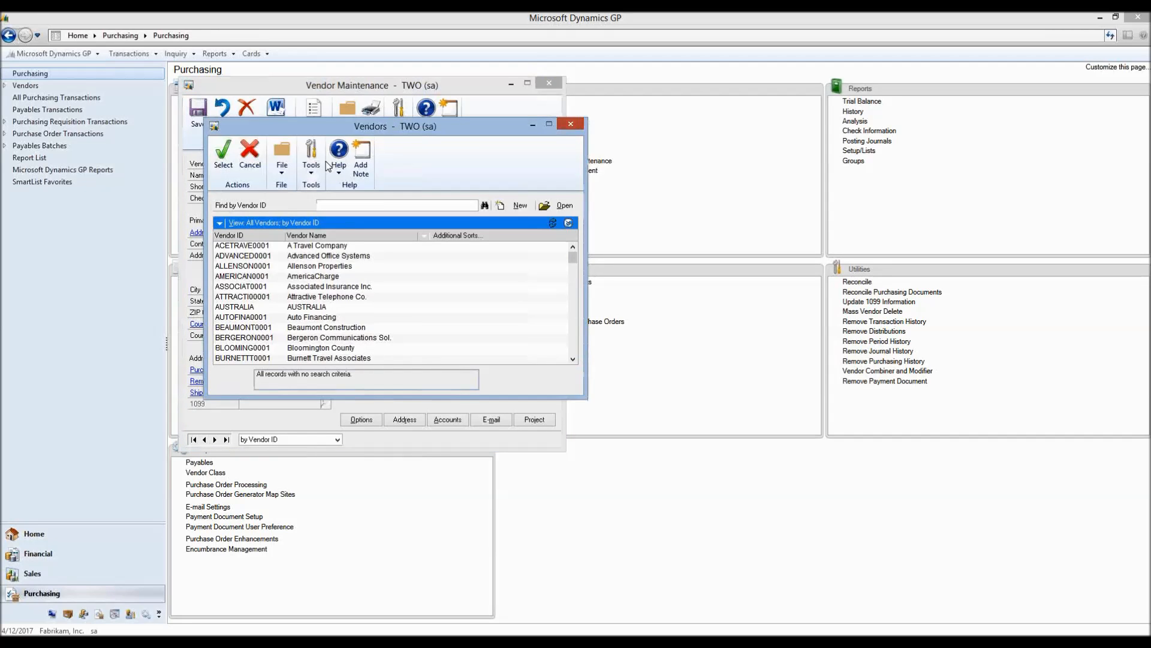
double_click(346, 277)
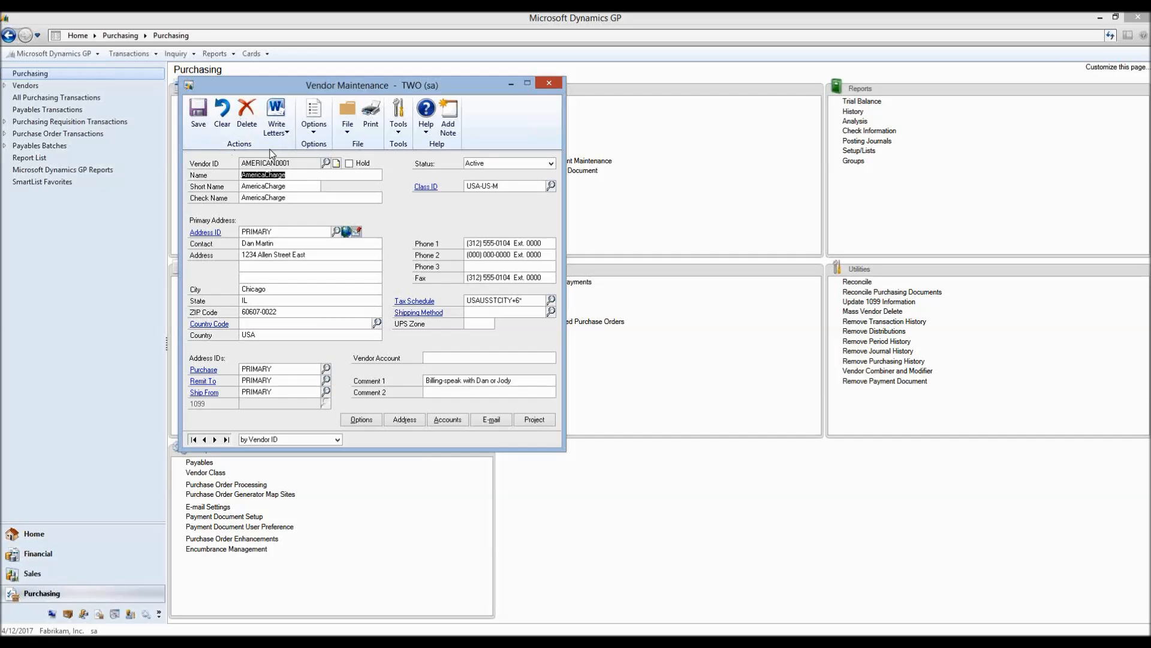
click(295, 198)
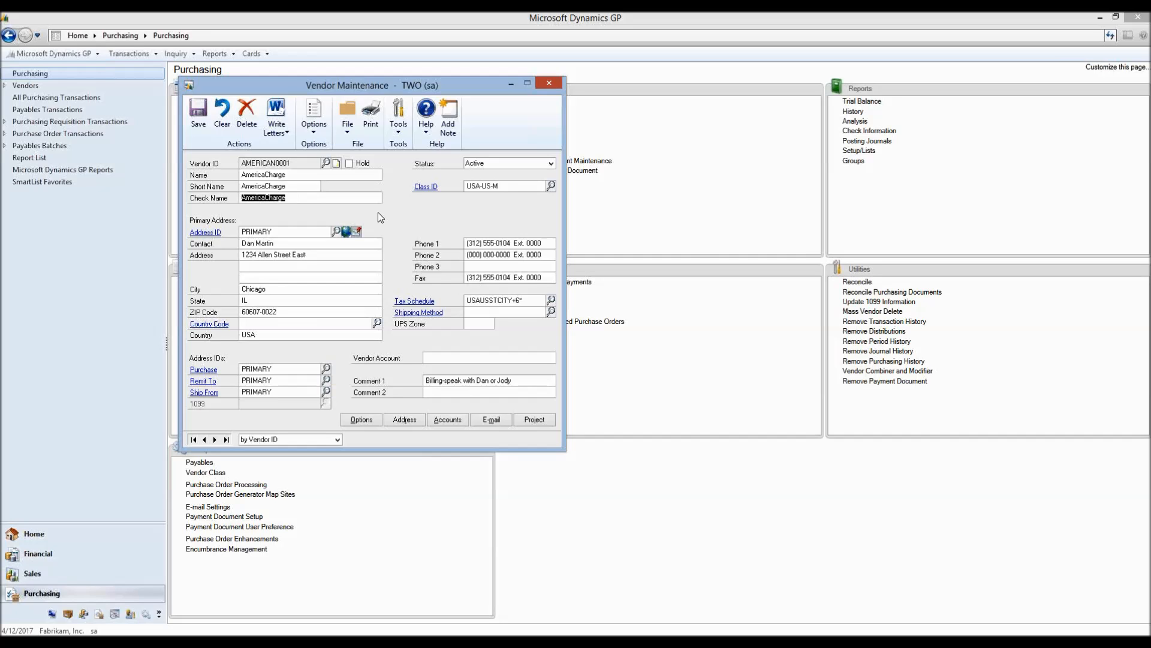
click(551, 164)
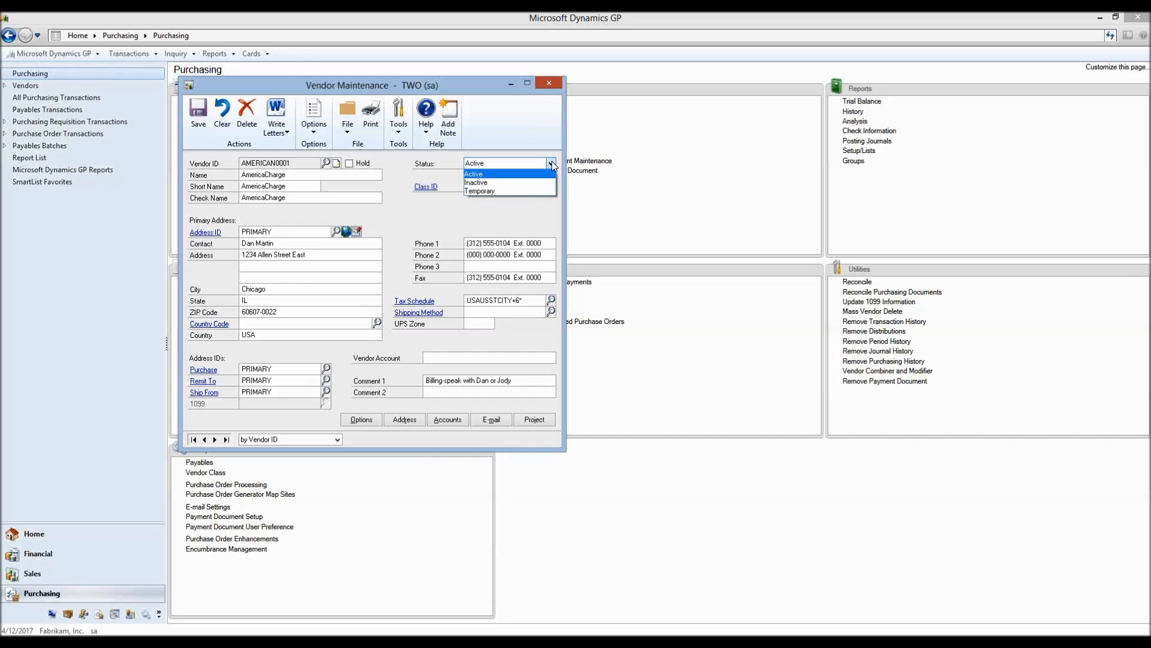
click(551, 164)
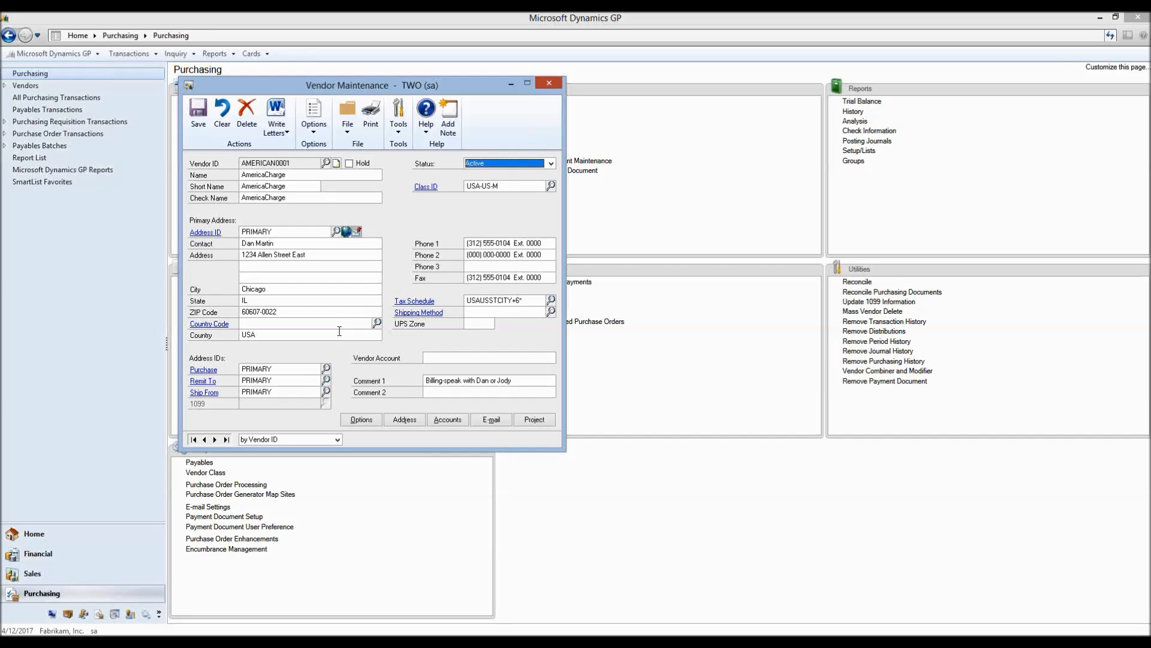
Review AmericaCharge's address record and its vendor maintenance options, closing each window after viewing
click(405, 419)
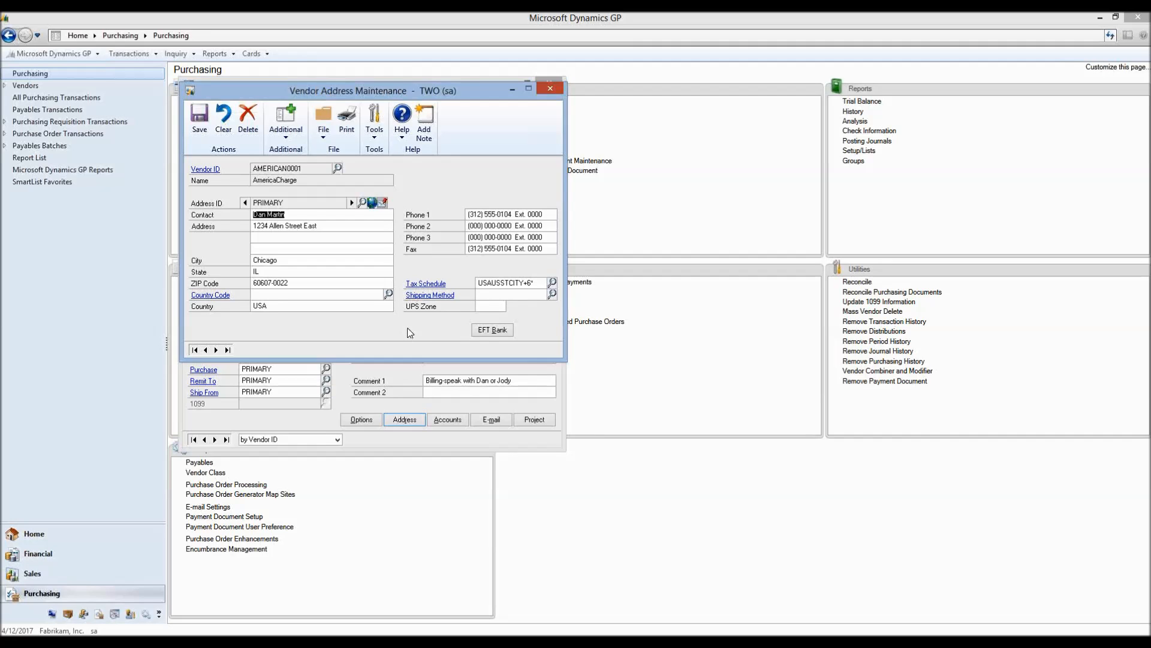
click(551, 89)
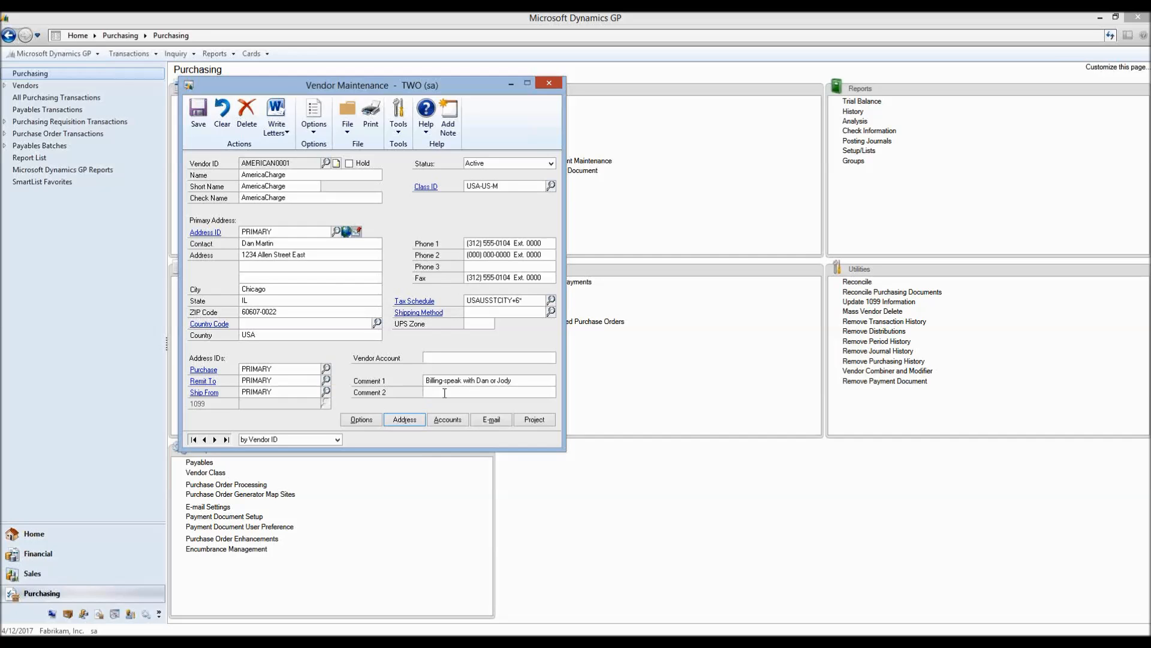
click(361, 420)
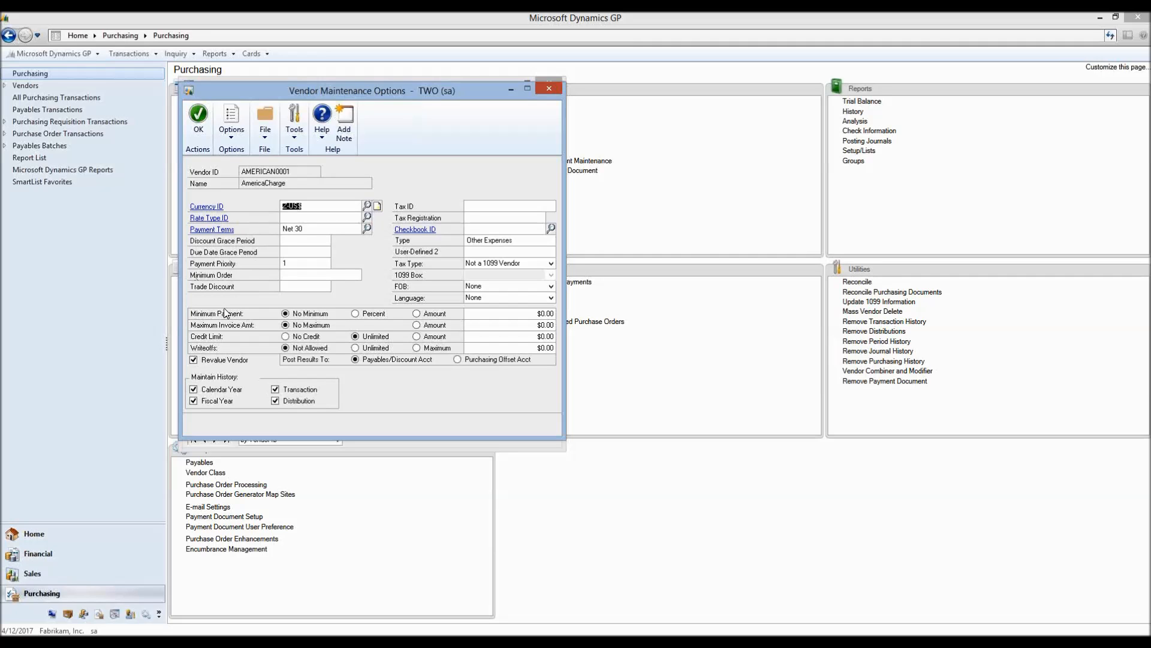
click(510, 230)
click(549, 87)
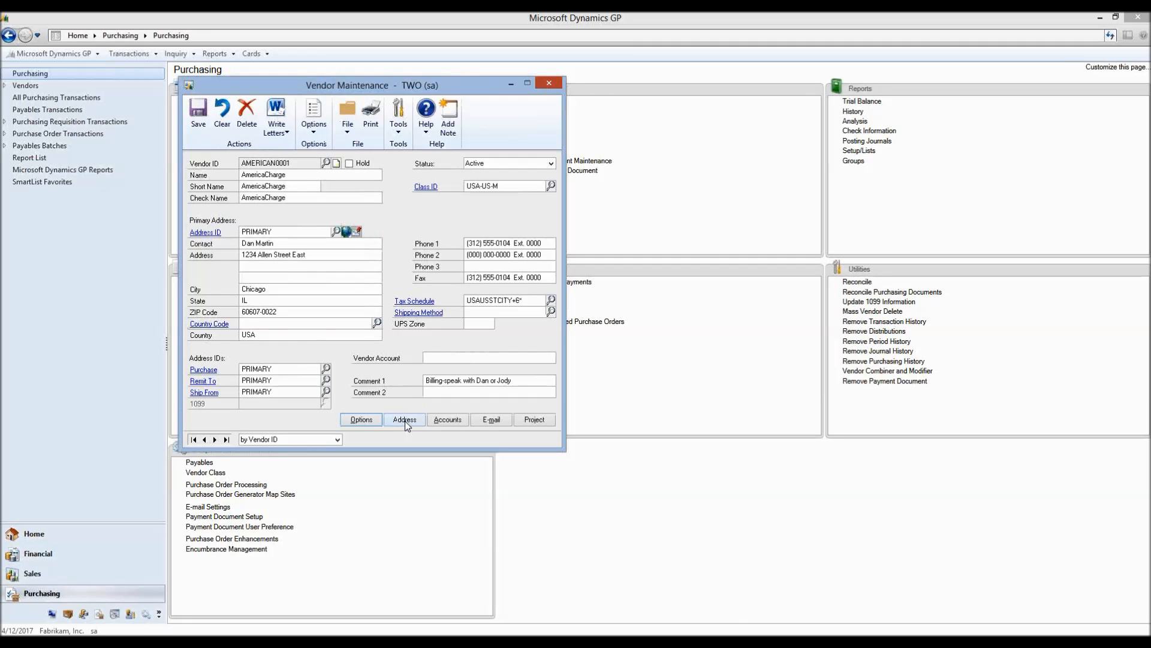
Review AmericaCharge's default posting accounts and e-mail options, and close Vendor Maintenance
click(447, 420)
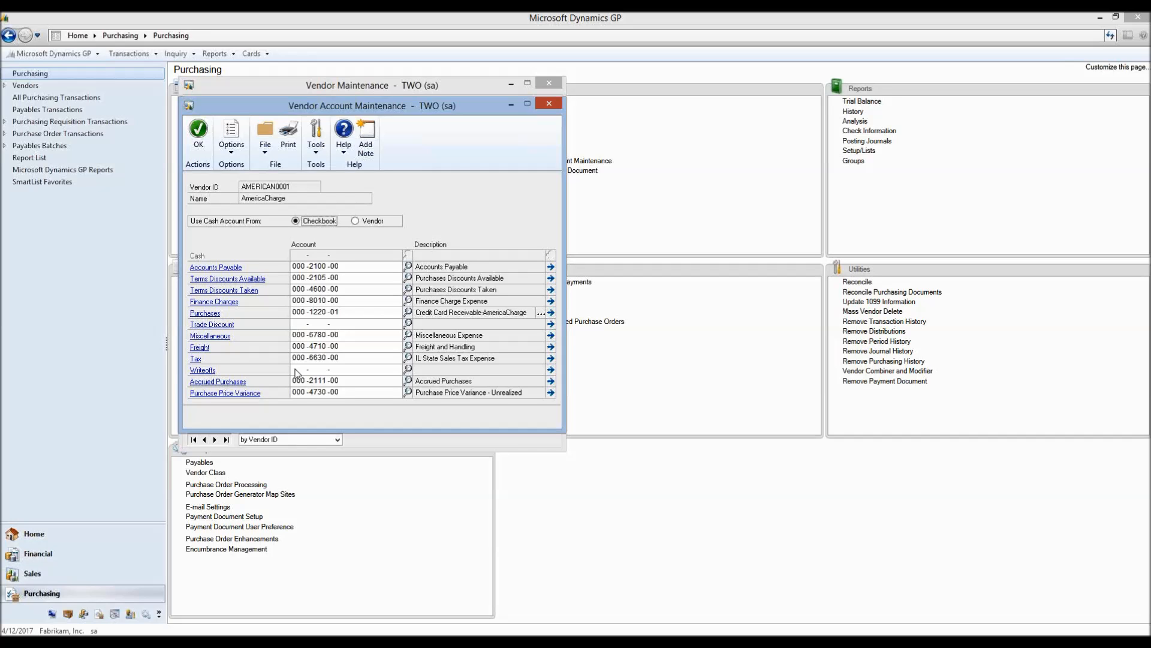
click(549, 104)
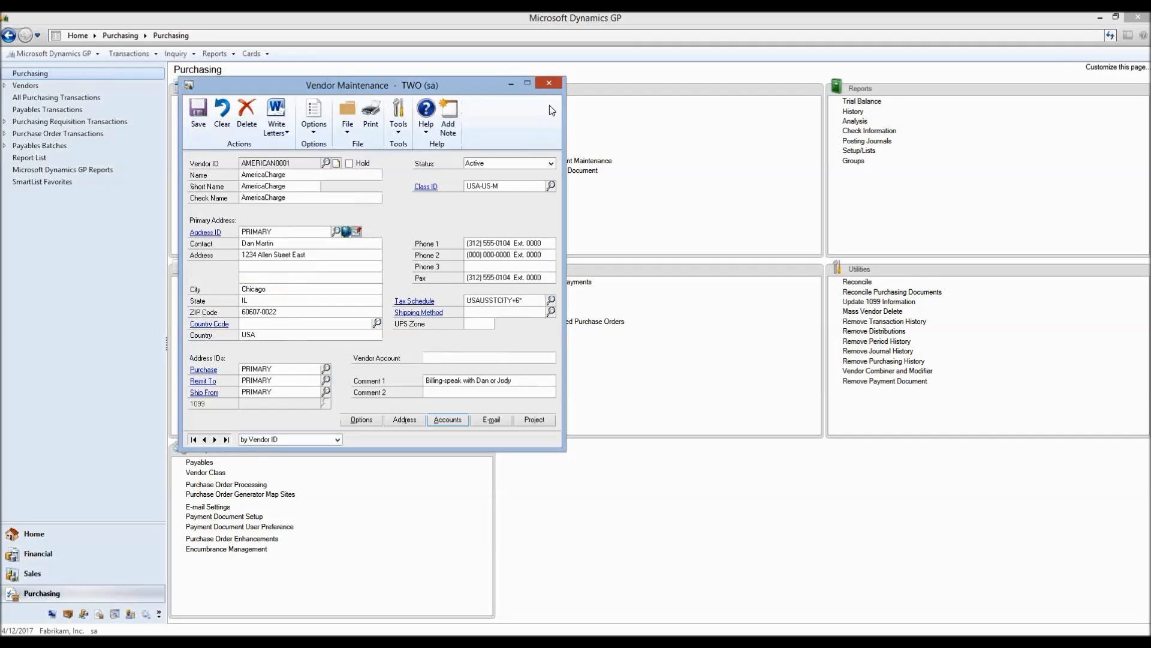
click(492, 420)
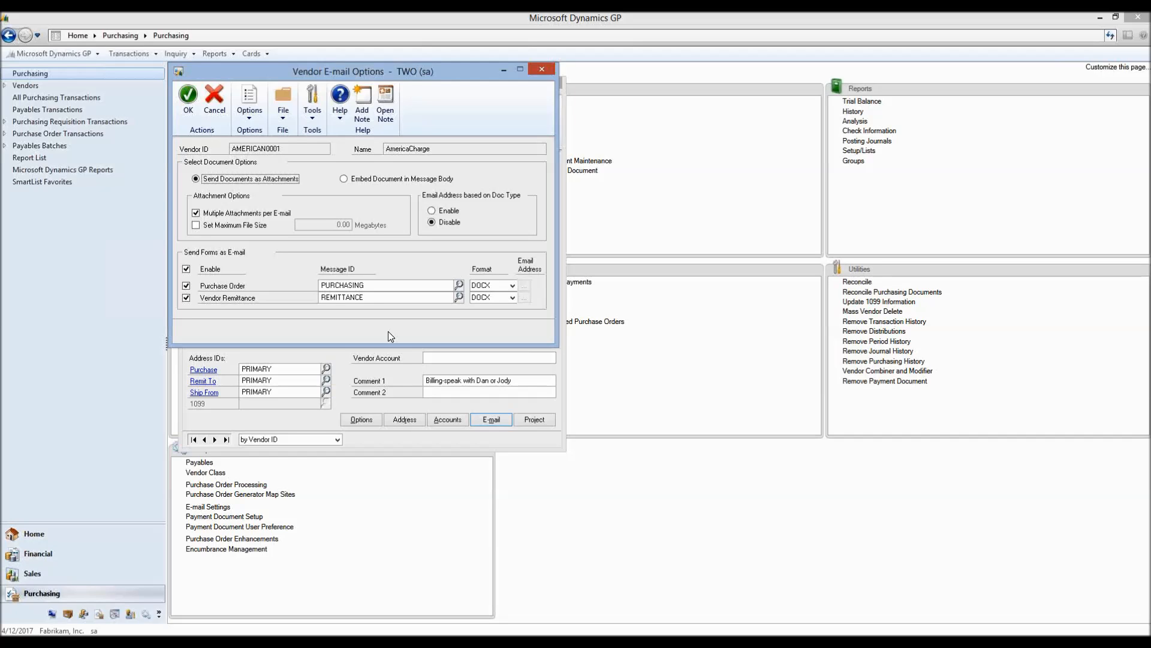
click(549, 69)
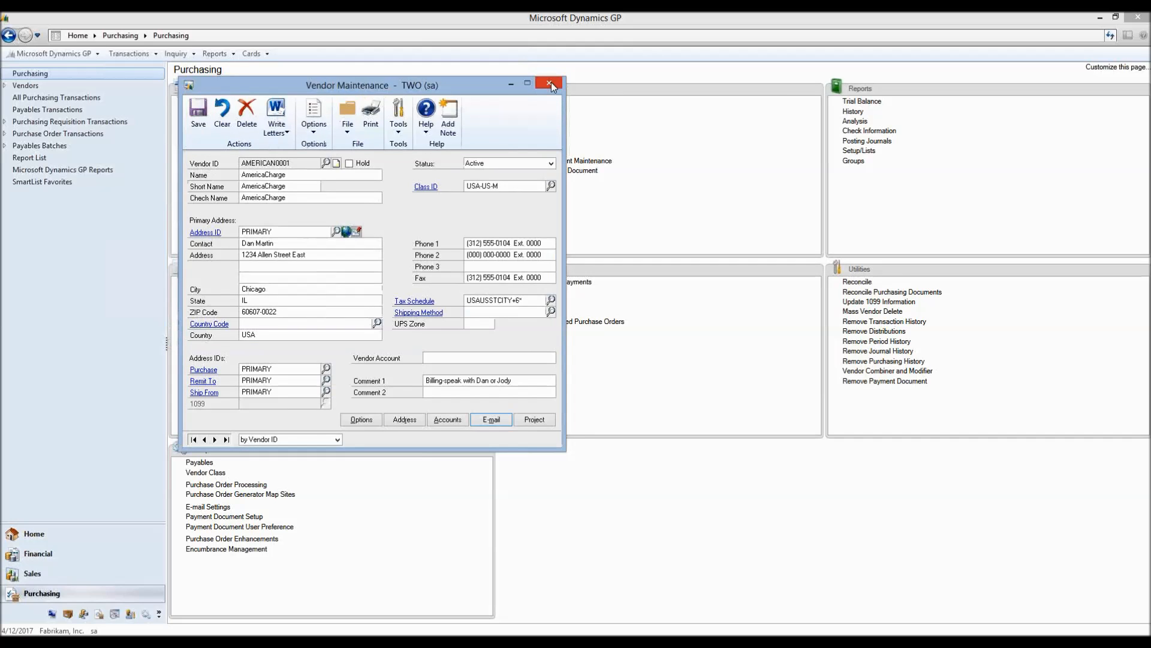
click(552, 84)
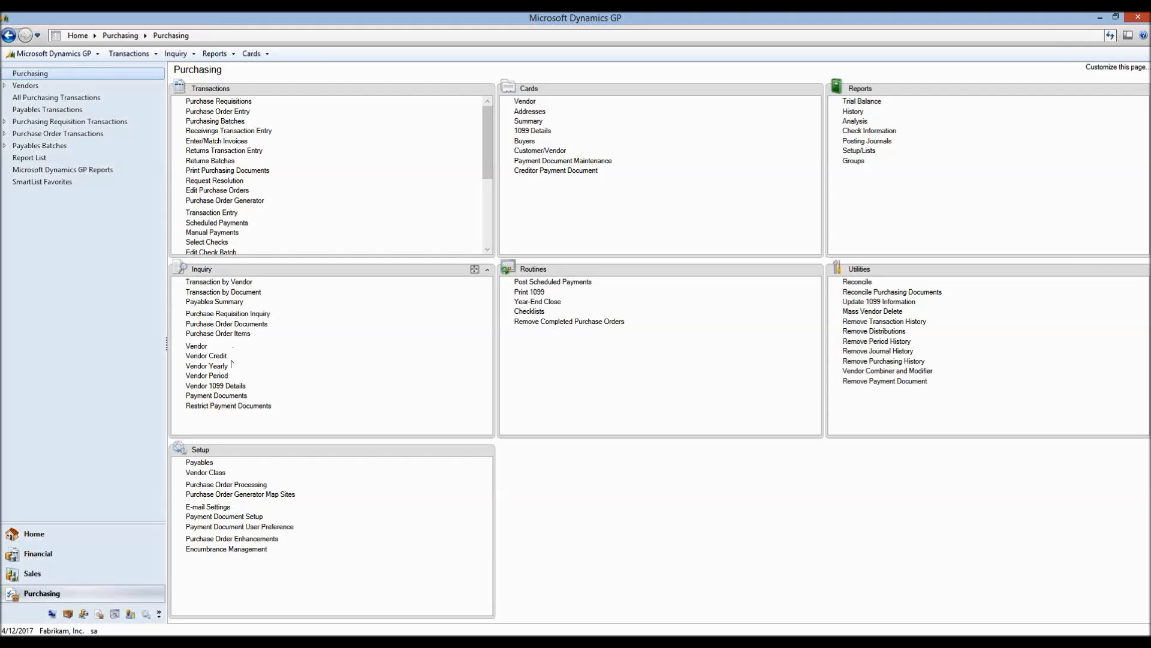
Look up AmericaCharge in the purchasing Vendor Inquiry, review its details, and close the inquiry
click(247, 387)
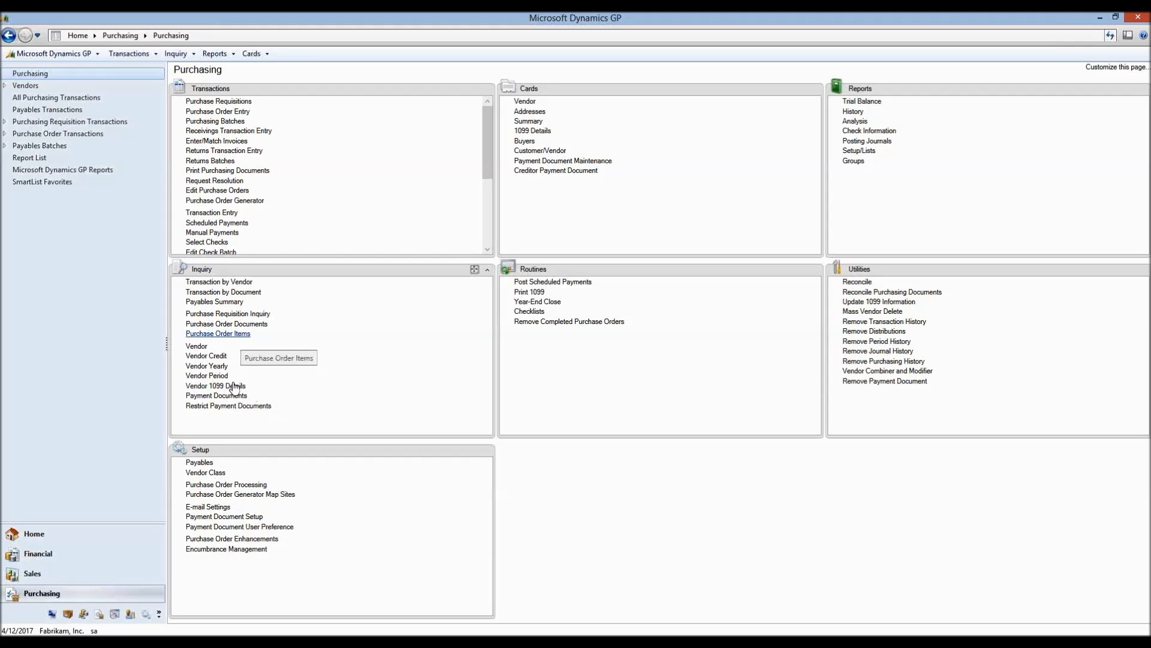
click(199, 347)
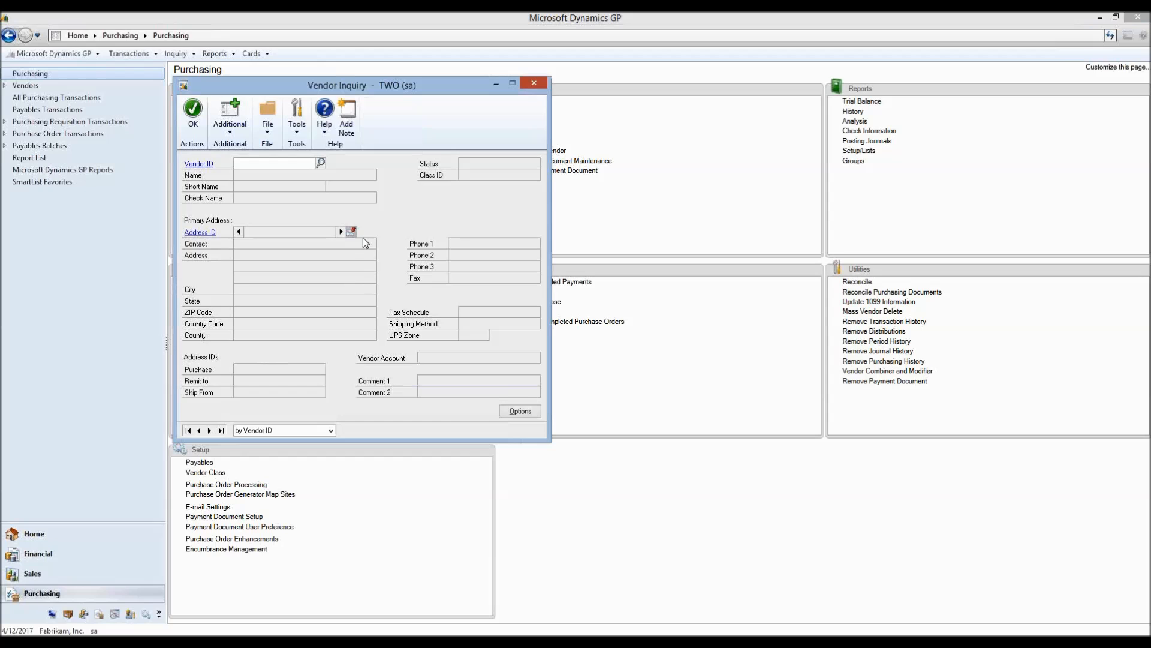
click(321, 163)
double_click(300, 277)
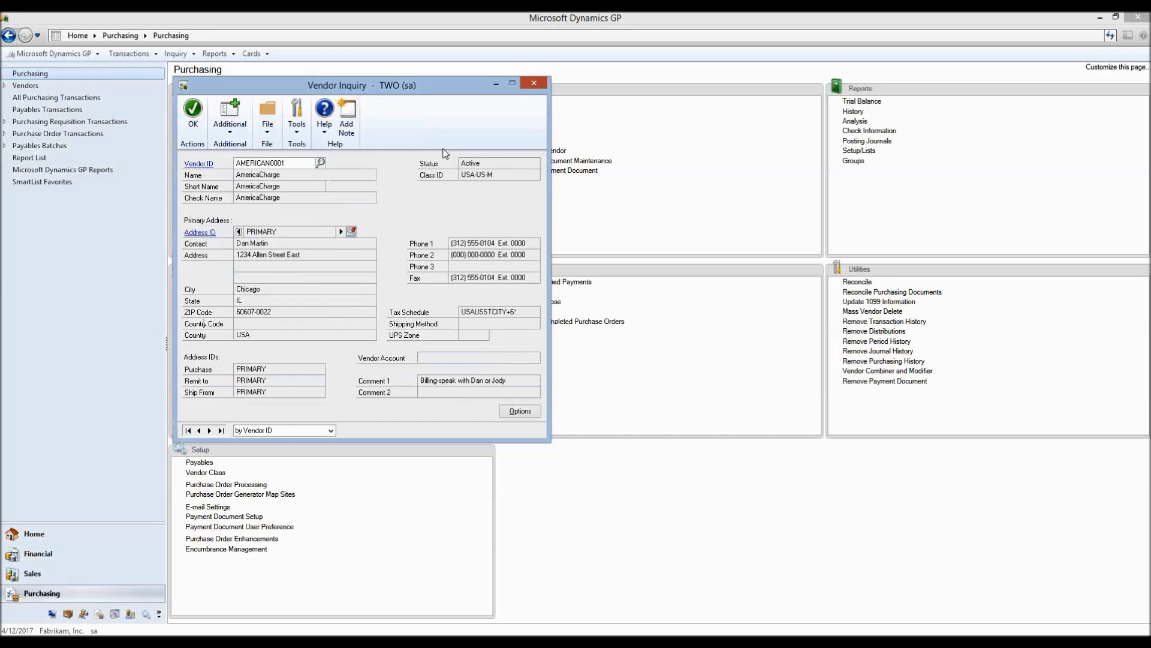
click(533, 82)
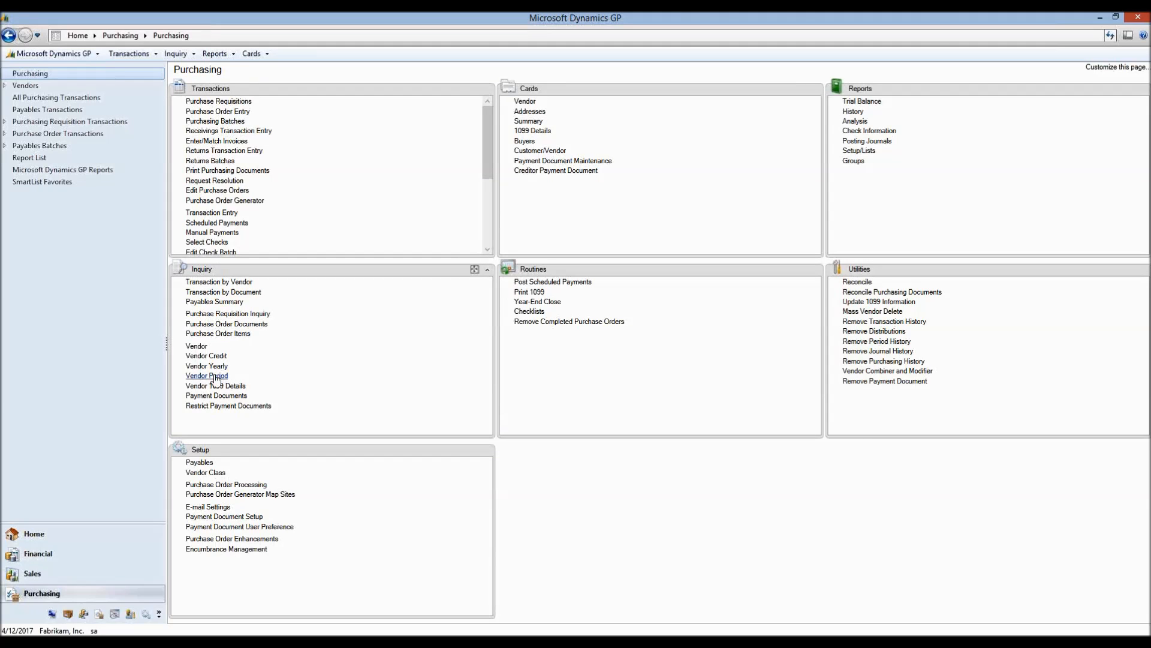
View AmericaCharge's Vendor Yearly Summary Inquiry, check the available summary views, and close the inquiry
click(214, 366)
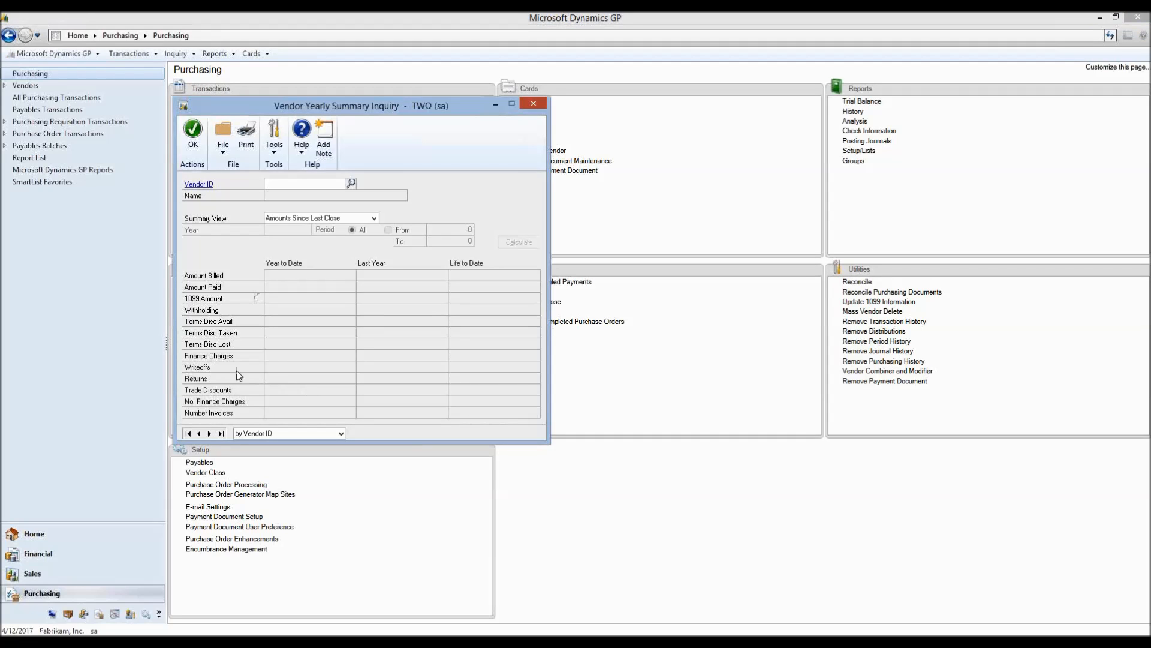
click(351, 183)
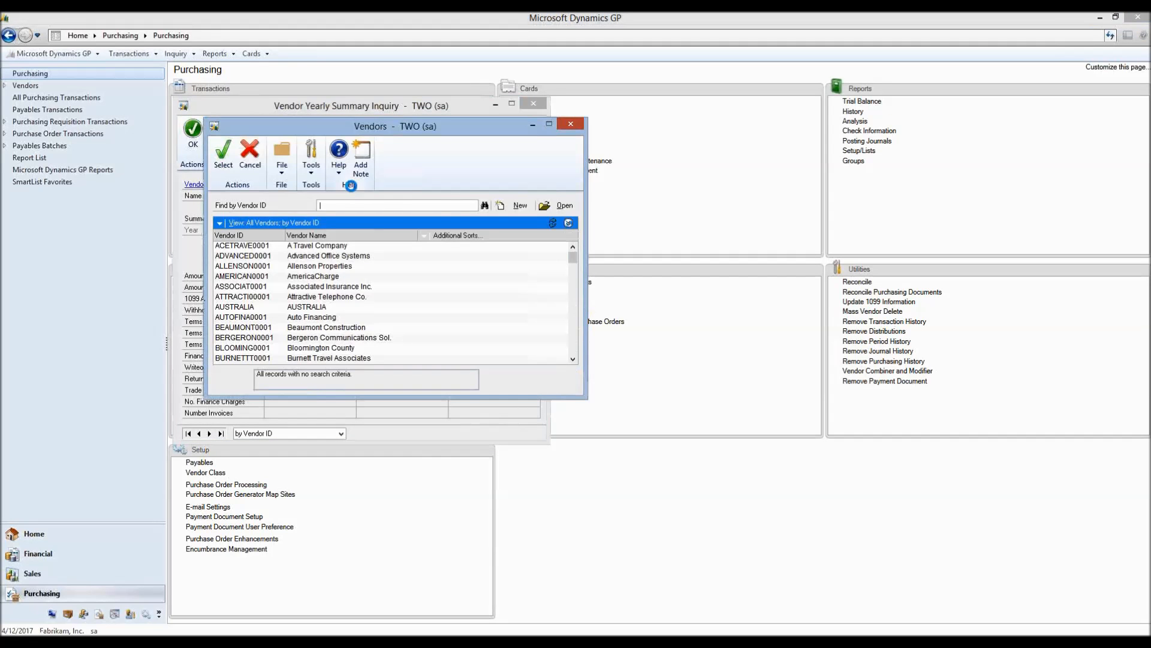
double_click(334, 280)
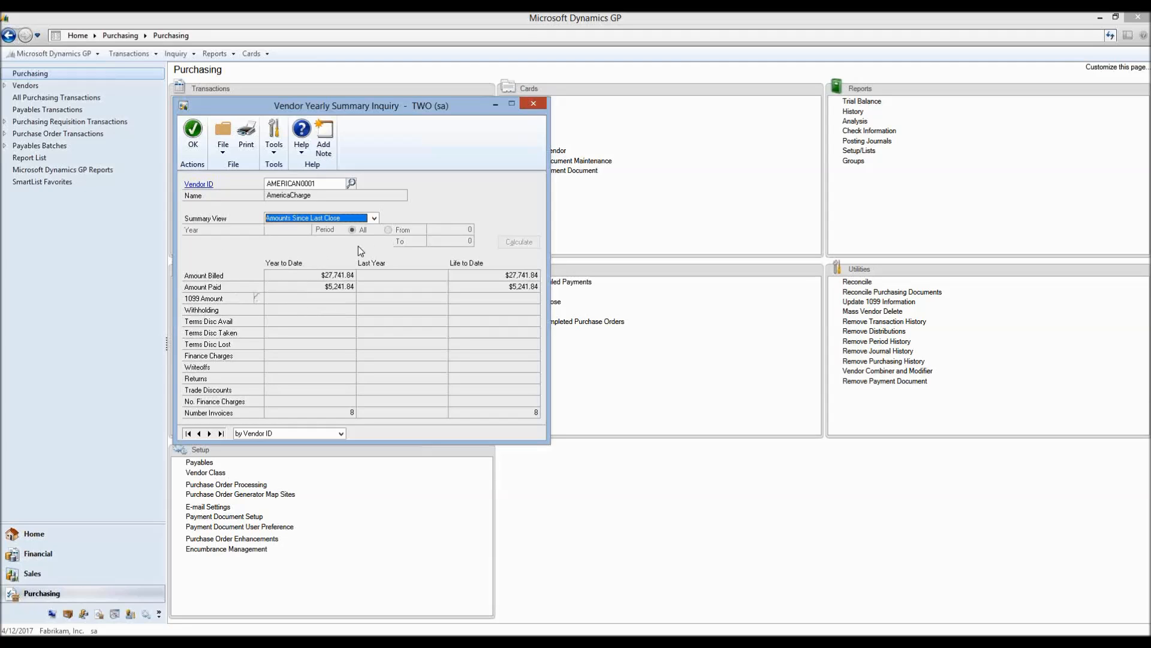
click(374, 219)
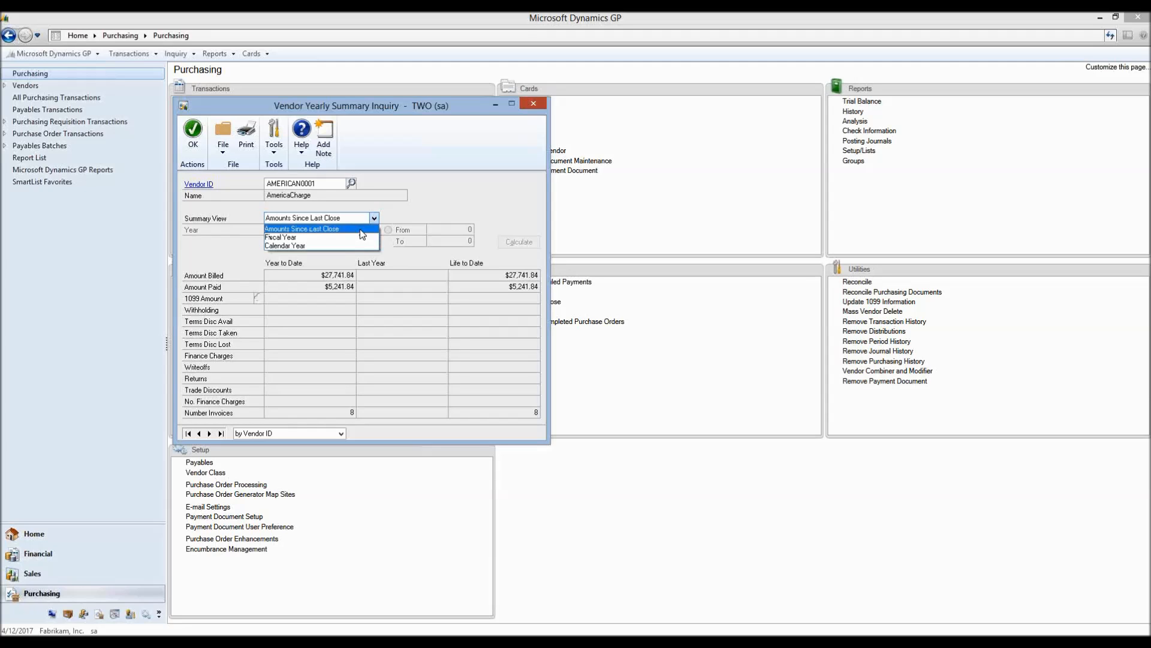
click(431, 211)
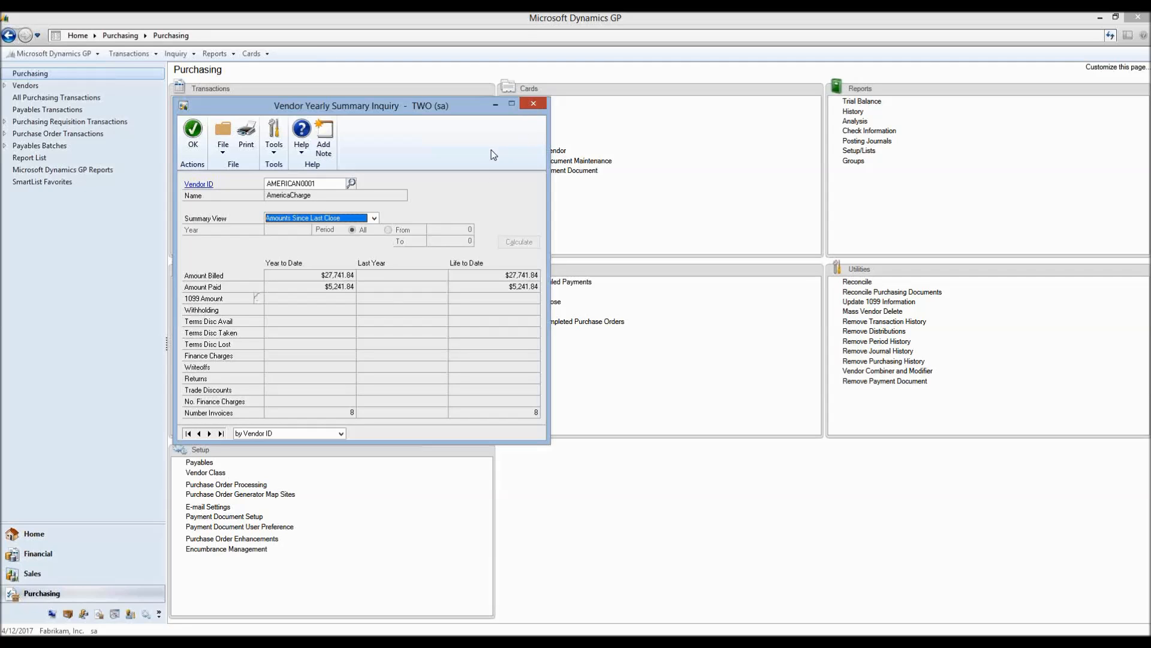
click(533, 104)
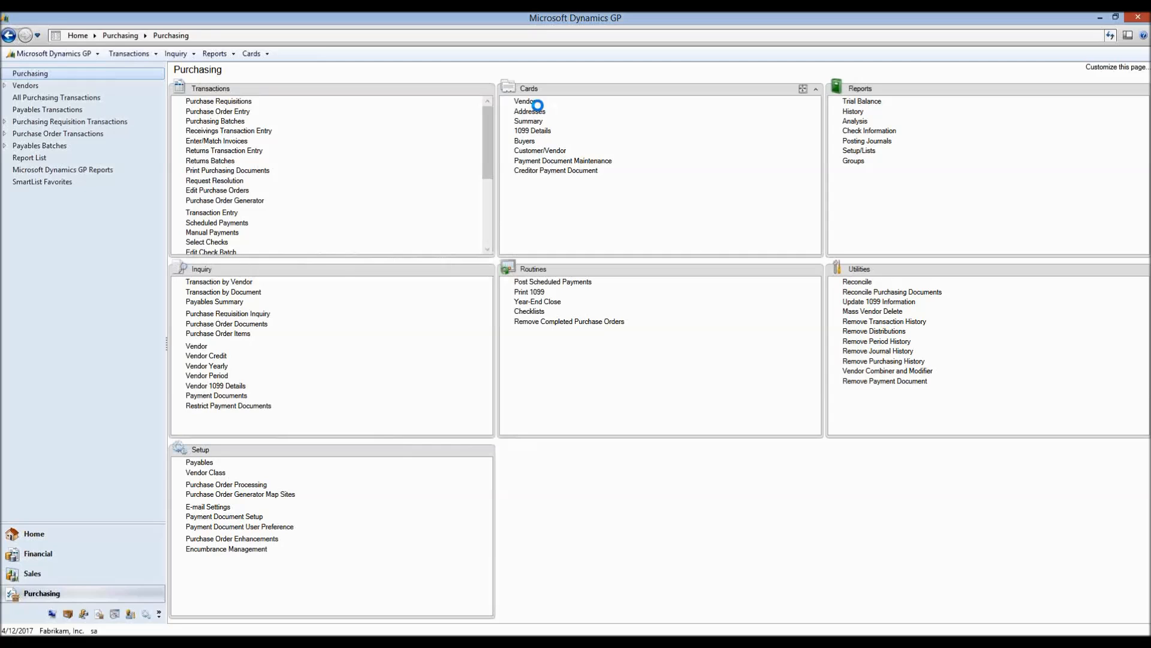
Open the vendor 1099 Details Inquiry for Beaumont Construction and display the amounts by year
click(210, 389)
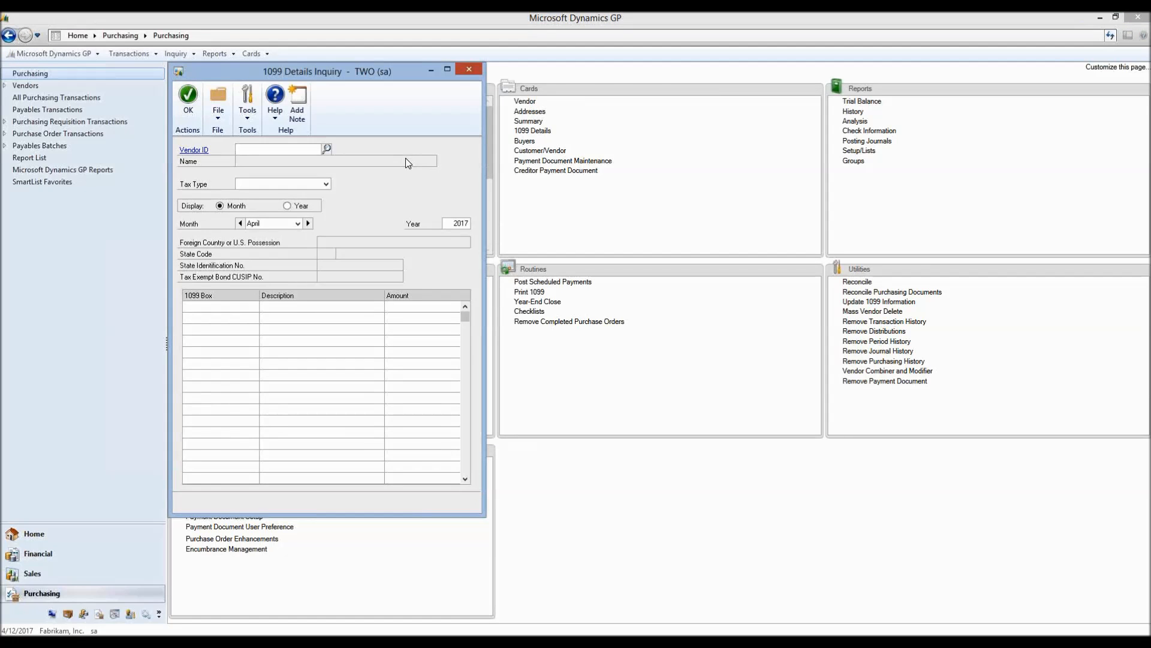
click(327, 149)
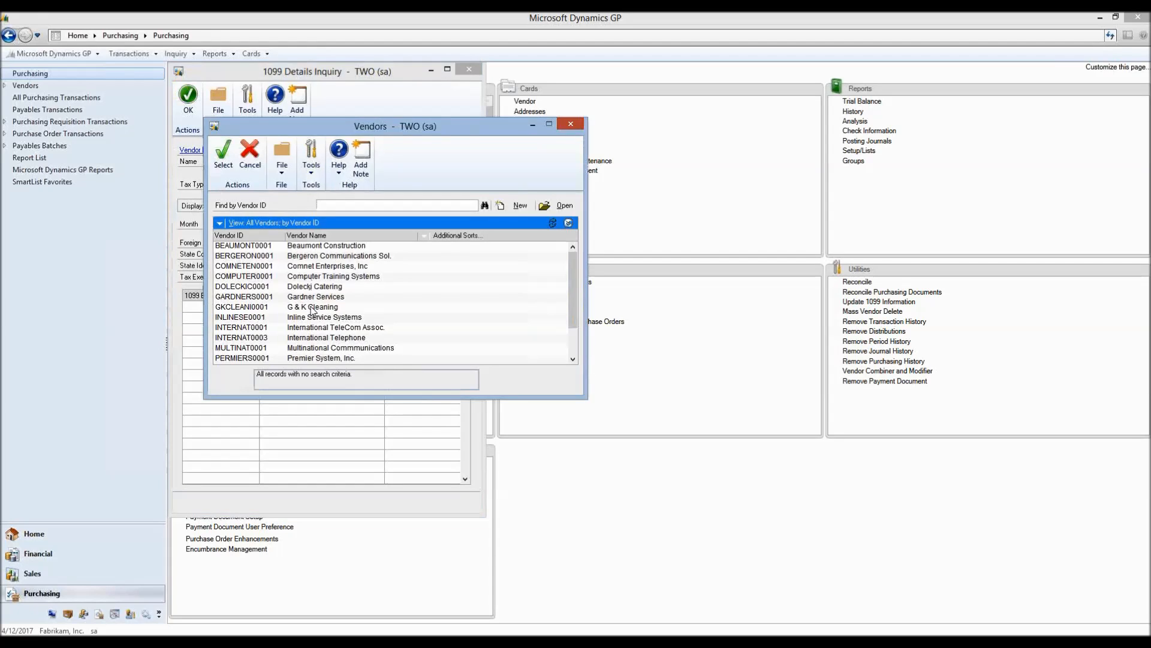
double_click(319, 246)
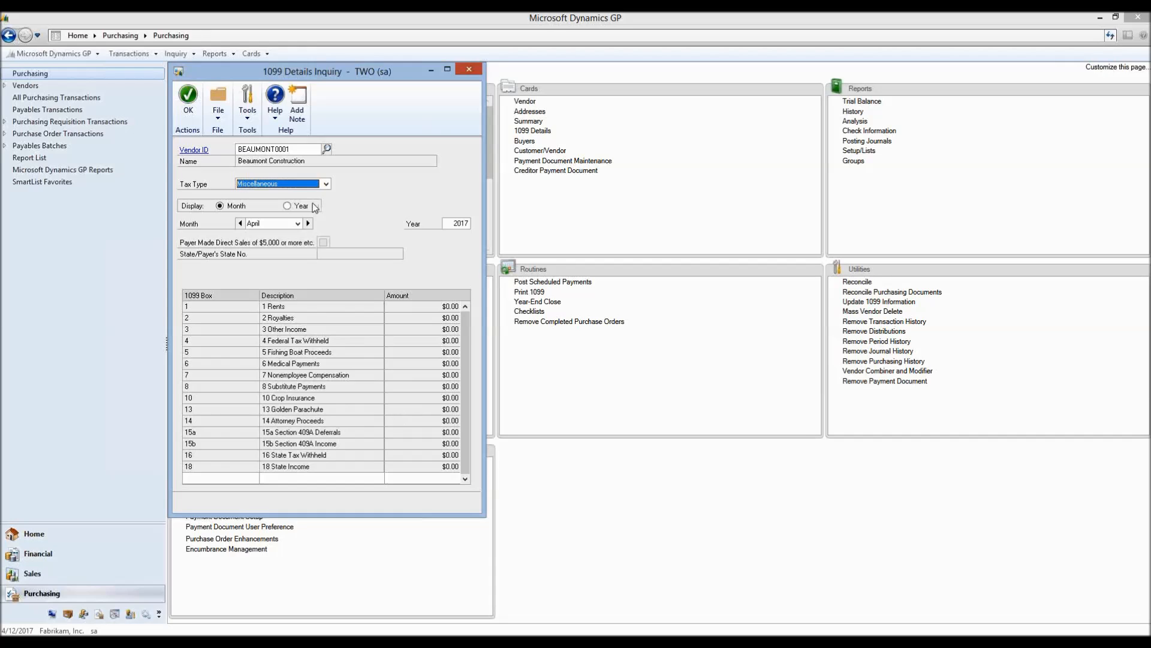
click(301, 208)
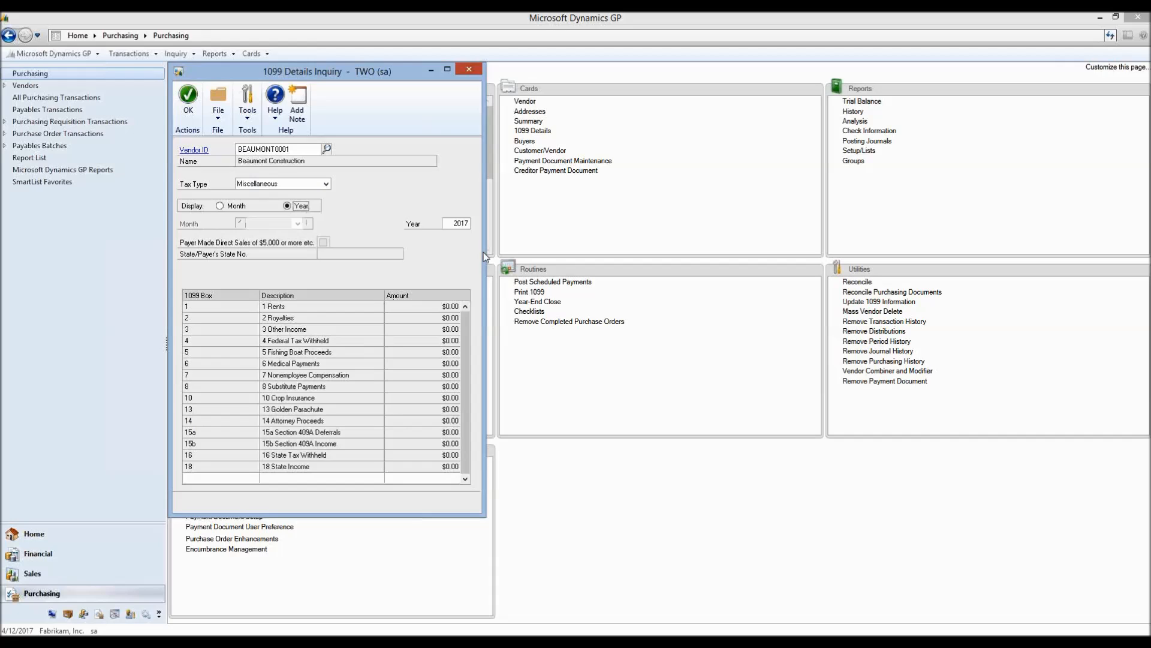
Show Beaumont Construction's 1099 amounts for the year 2016 and check the tax type options
click(461, 223)
text(2015)
key(BackSpace)
text(6)
key(Tab)
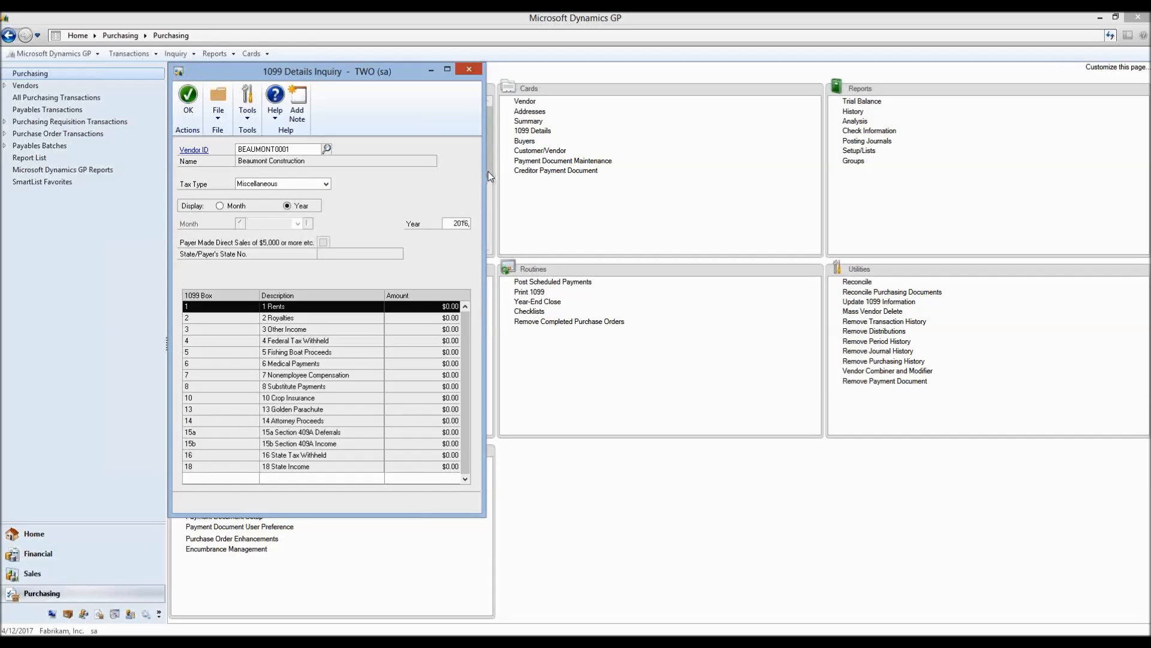
click(327, 185)
click(327, 183)
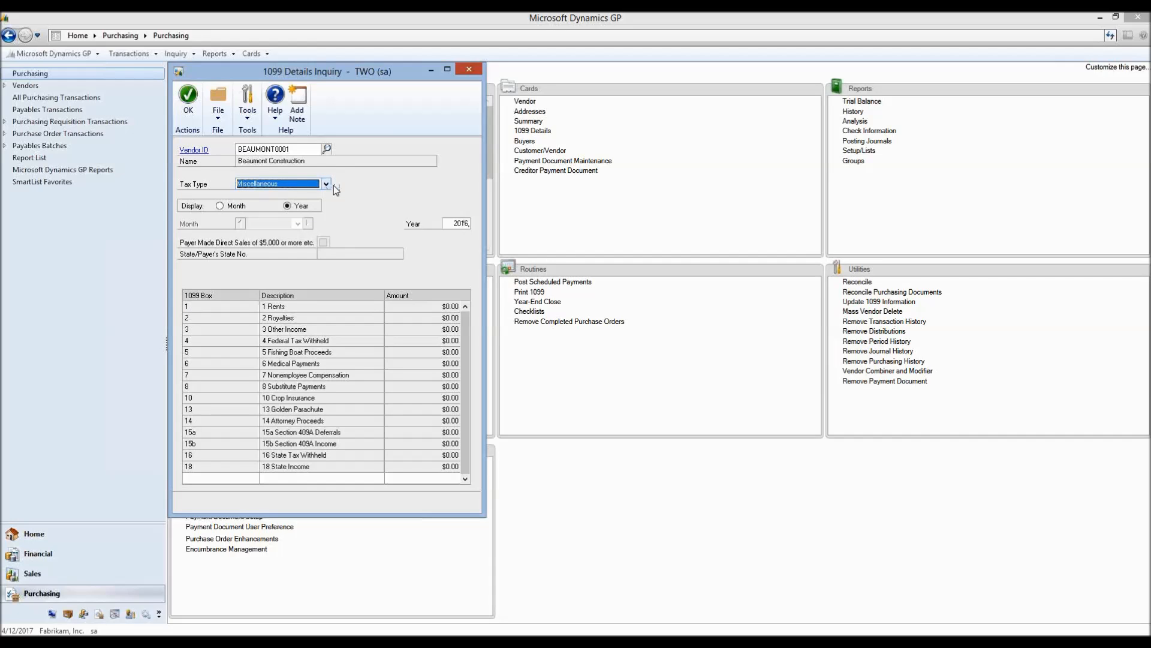
Look up Gardner Services in the 1099 inquiry and examine its miscellaneous box amounts, comparing the monthly and yearly displays
click(327, 148)
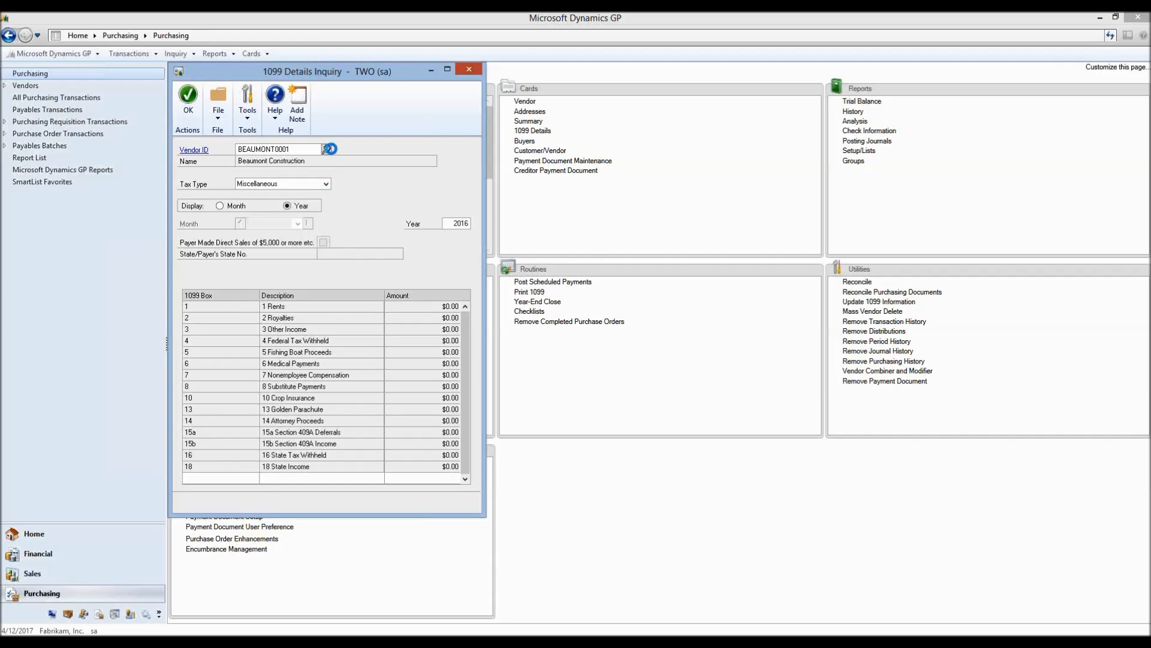
double_click(348, 297)
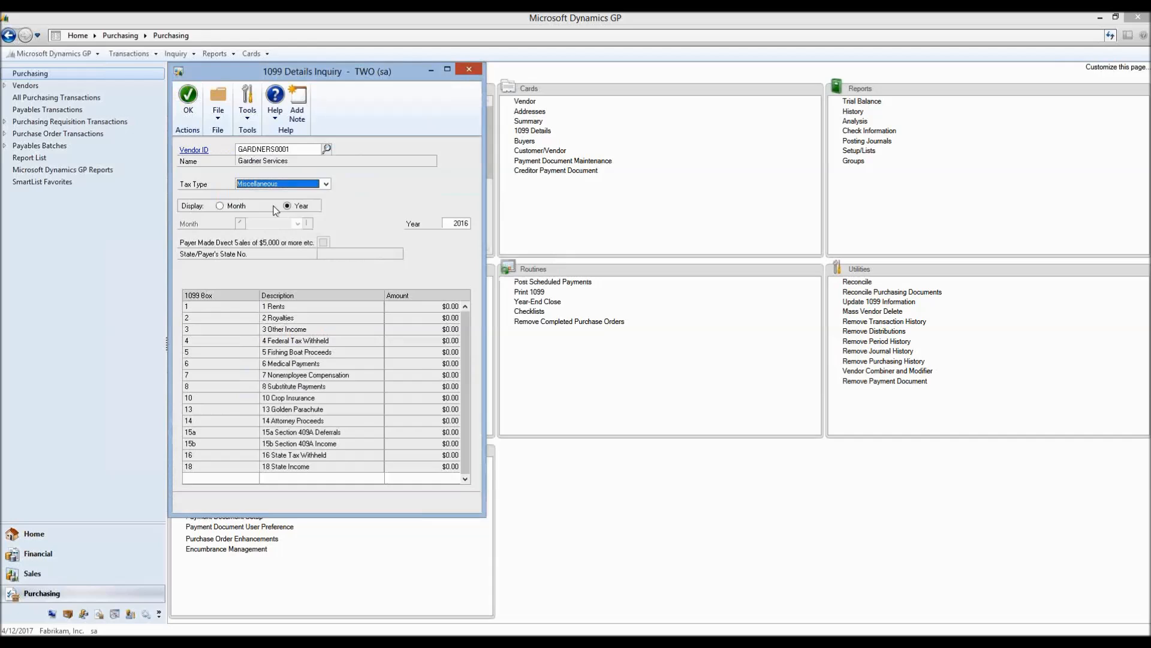
click(231, 206)
click(308, 207)
click(399, 343)
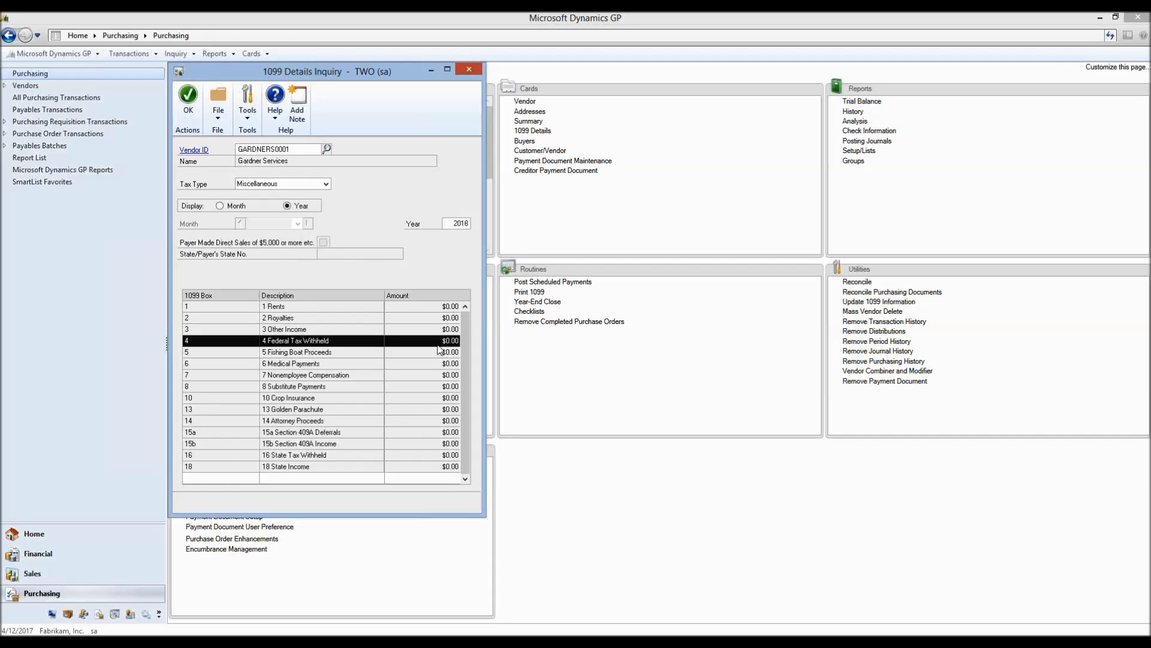
click(446, 309)
click(447, 329)
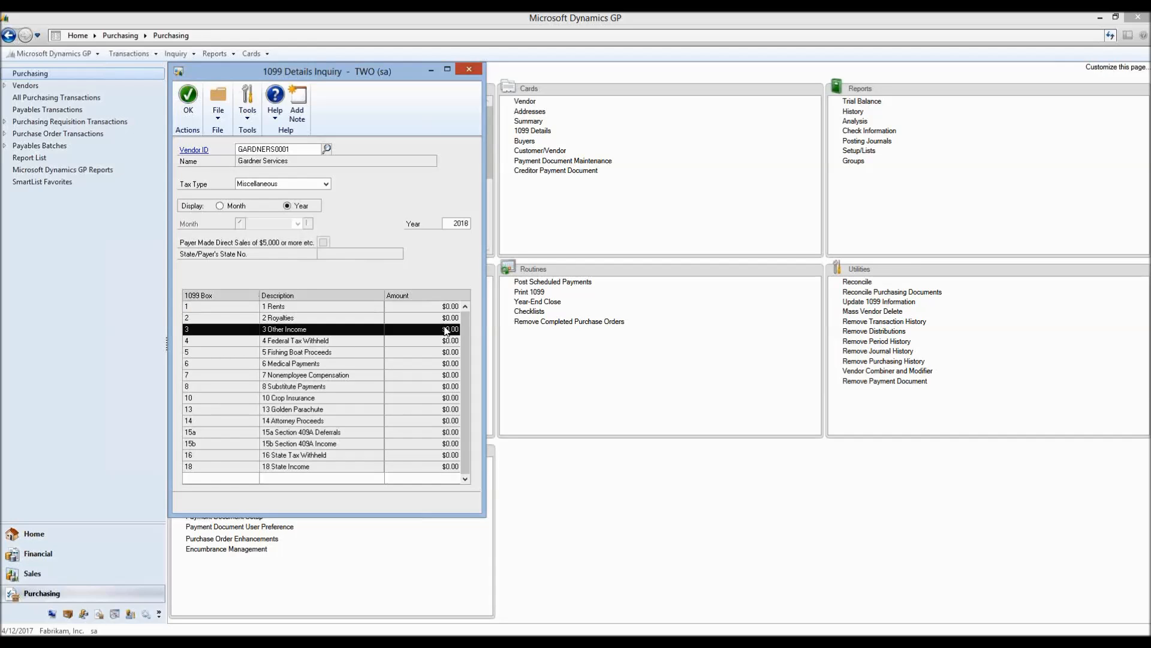
click(441, 351)
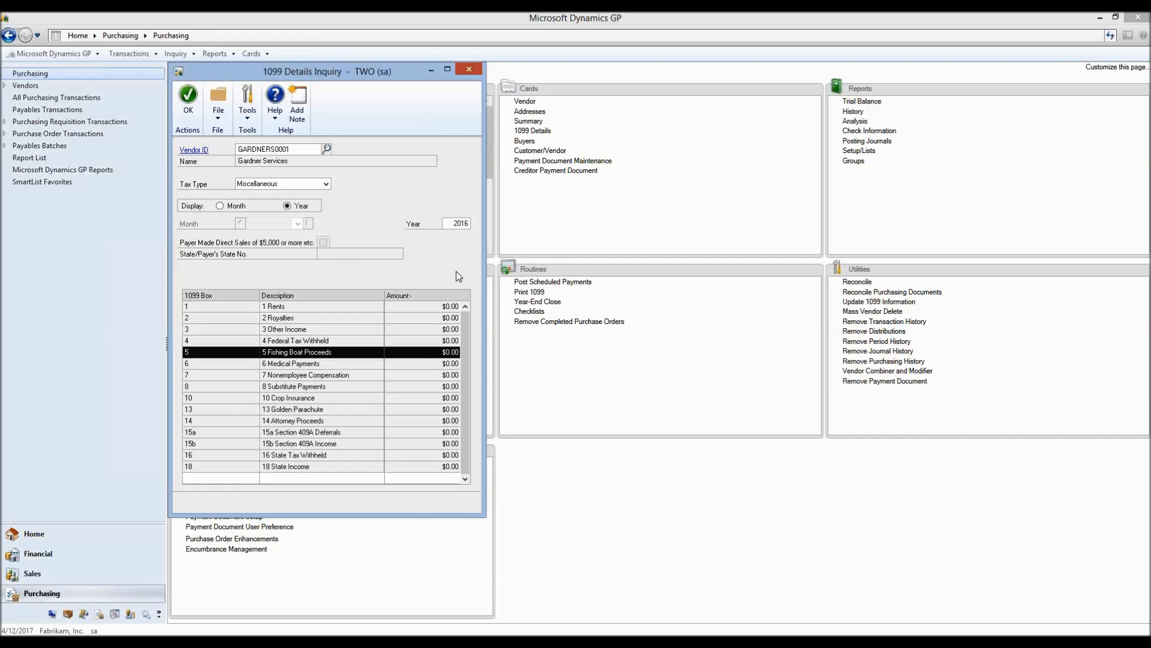
Check Gardner Services' miscellaneous 1099 amounts for the years 2013 and 2015
double_click(464, 223)
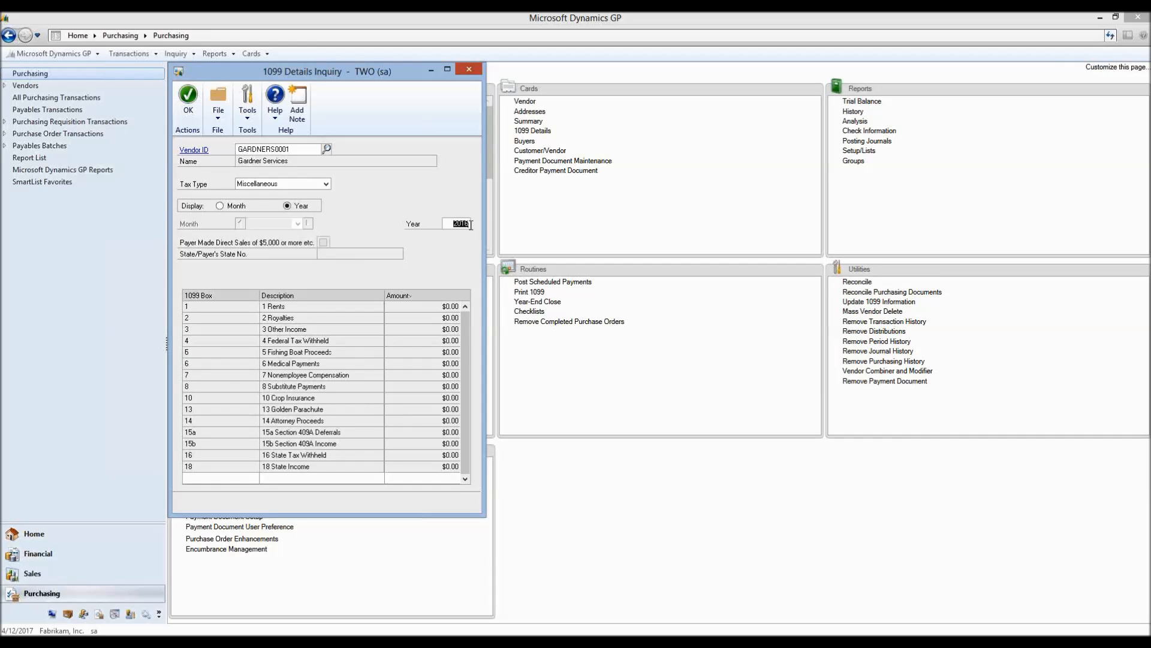
text(2013)
key(Tab)
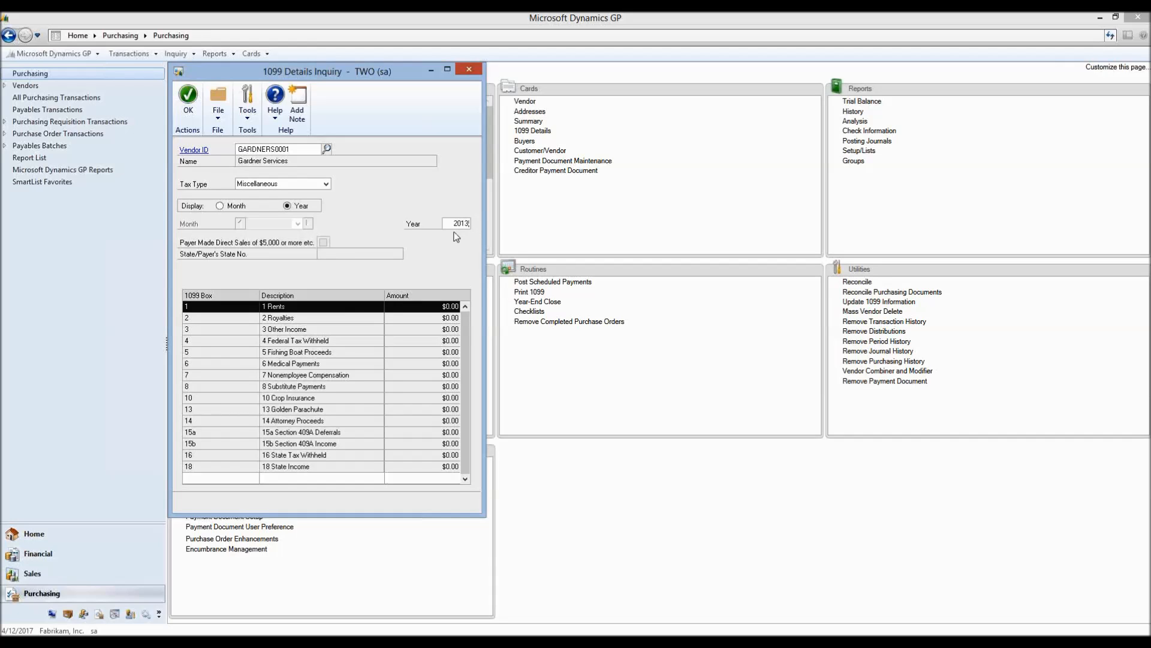
double_click(460, 224)
text(2015)
key(Tab)
View Gardner Services' Dividend, Interest and Miscellaneous tax types, including the Miscellaneous amounts by month, and close the inquiry
click(305, 181)
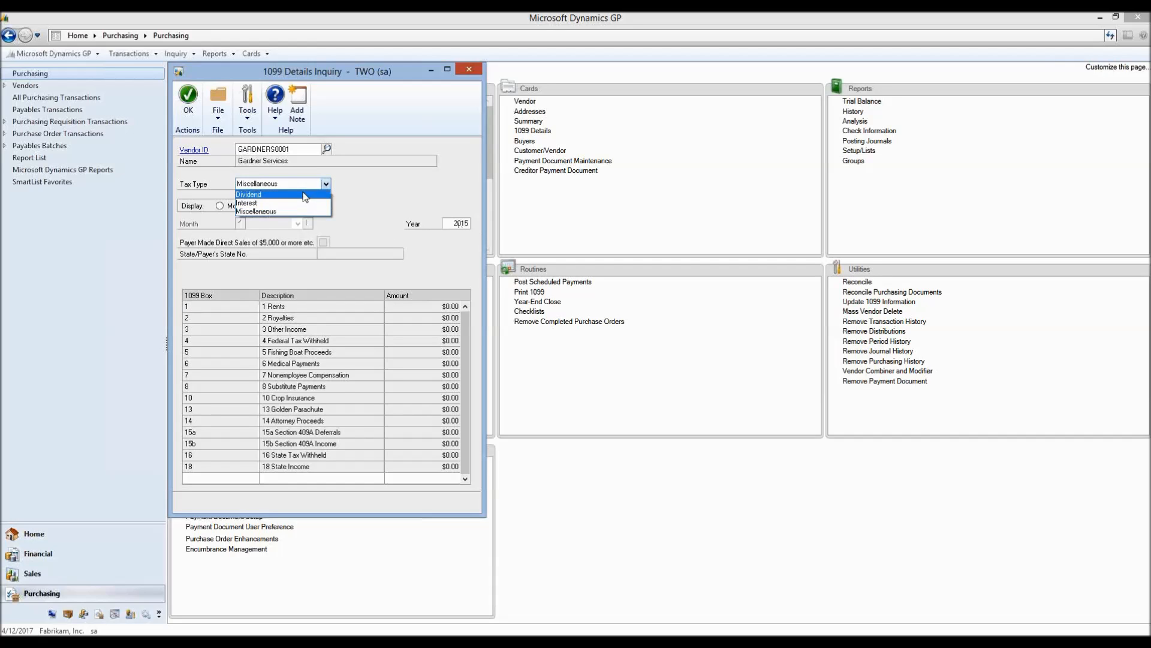
click(304, 197)
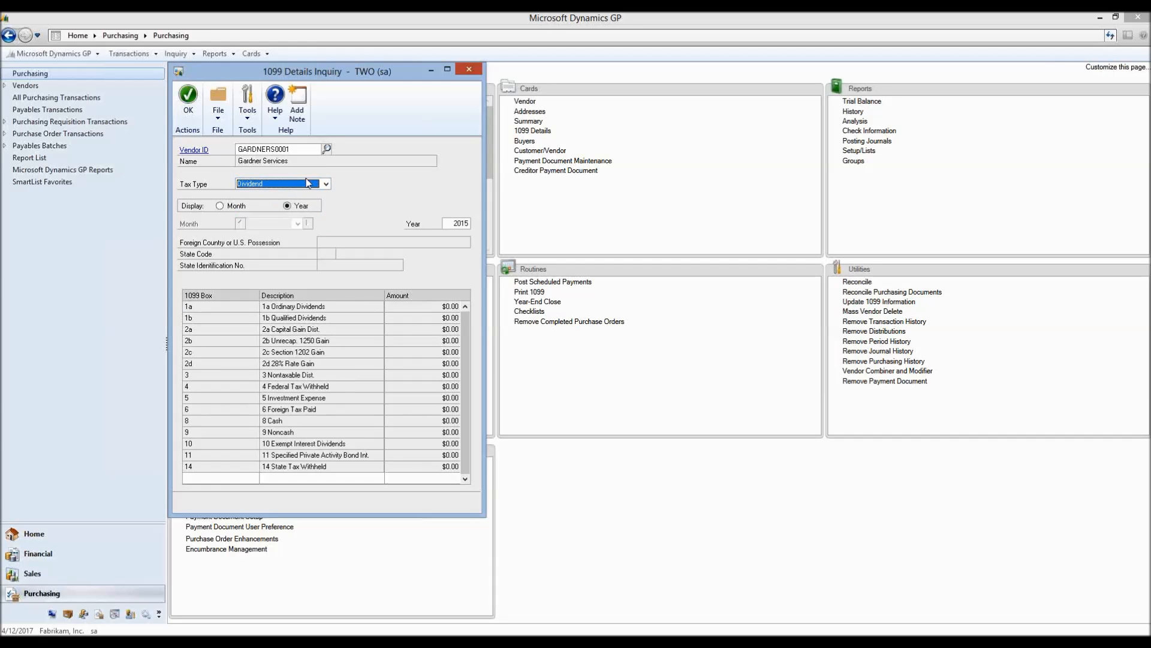
click(308, 186)
click(308, 206)
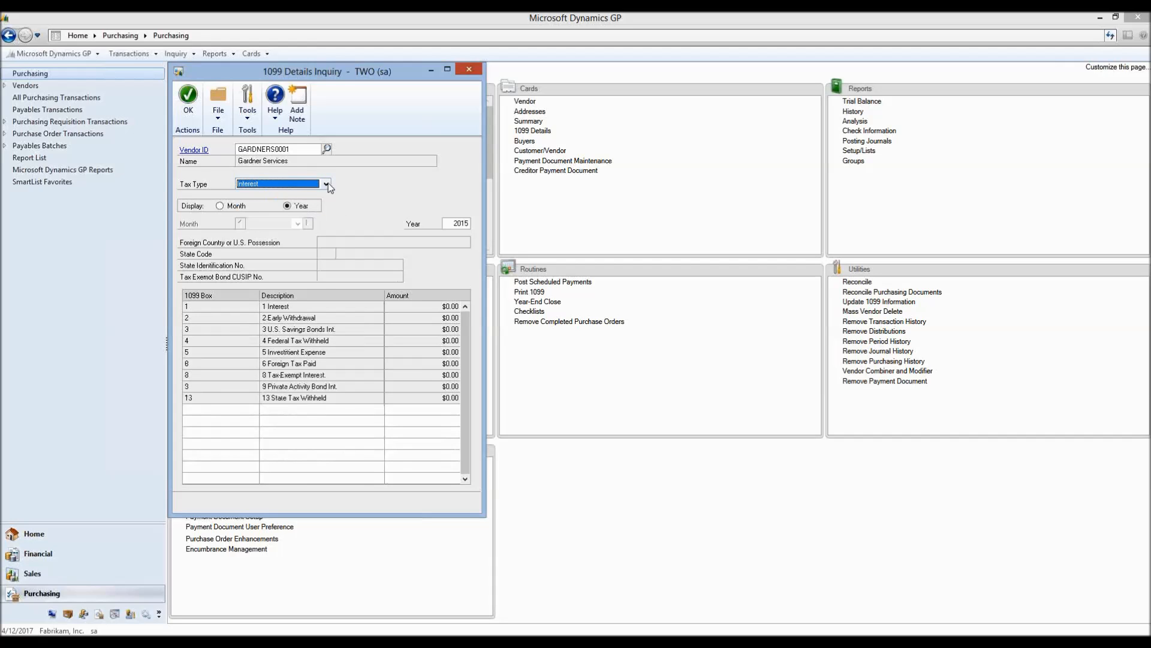
click(328, 182)
click(311, 211)
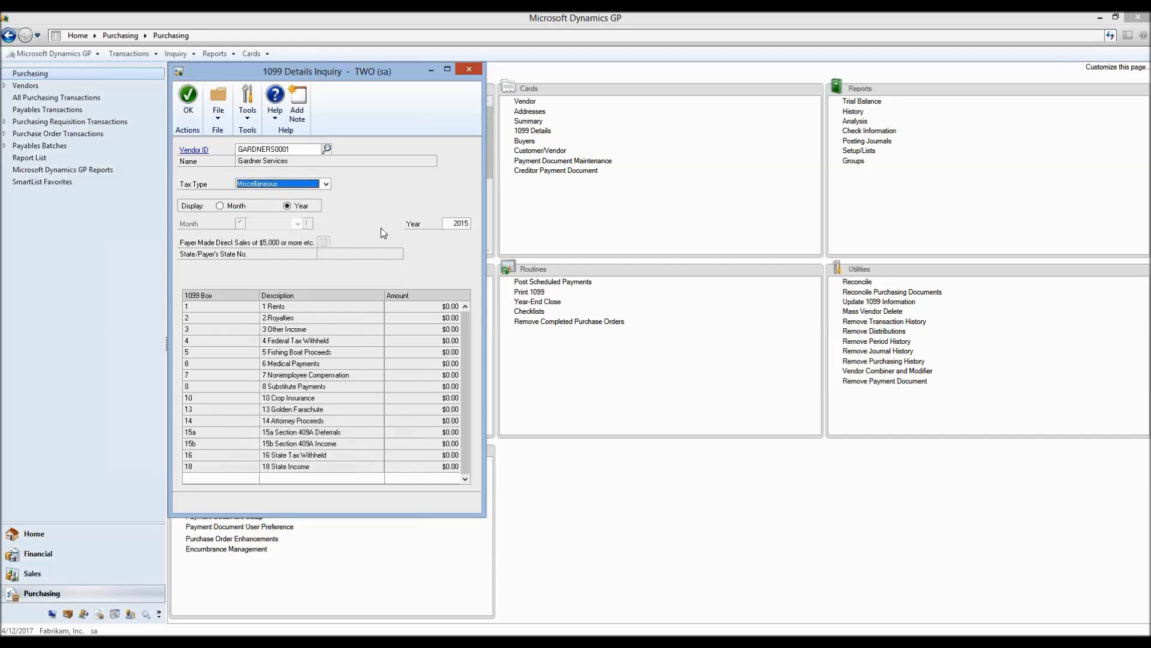
click(237, 206)
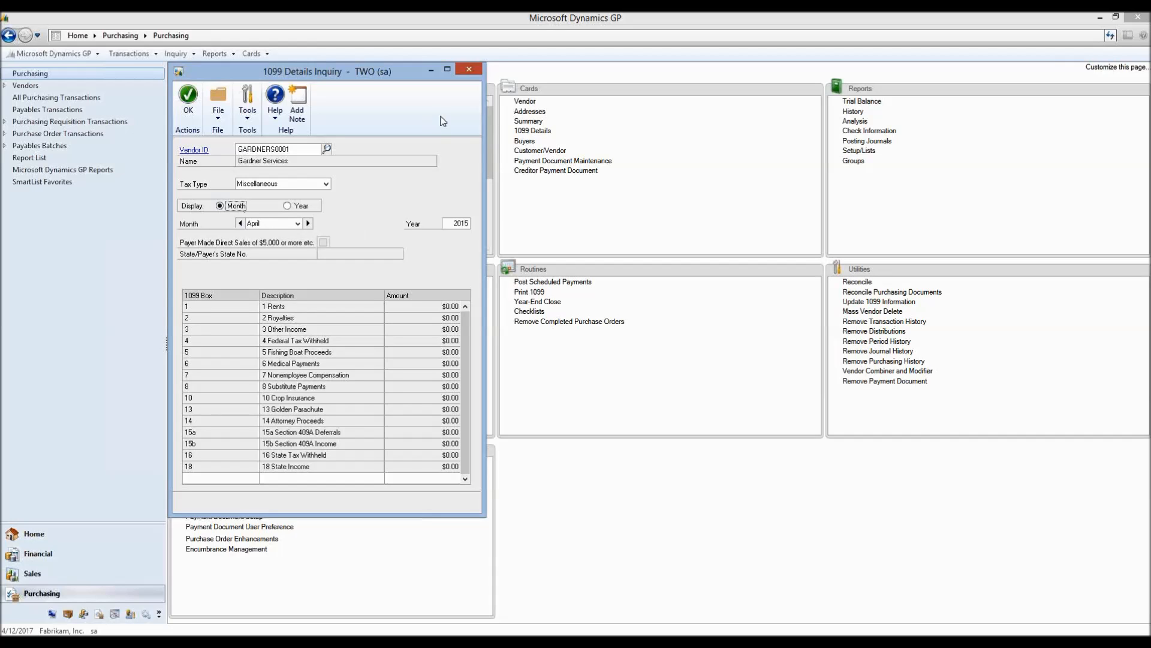
click(469, 69)
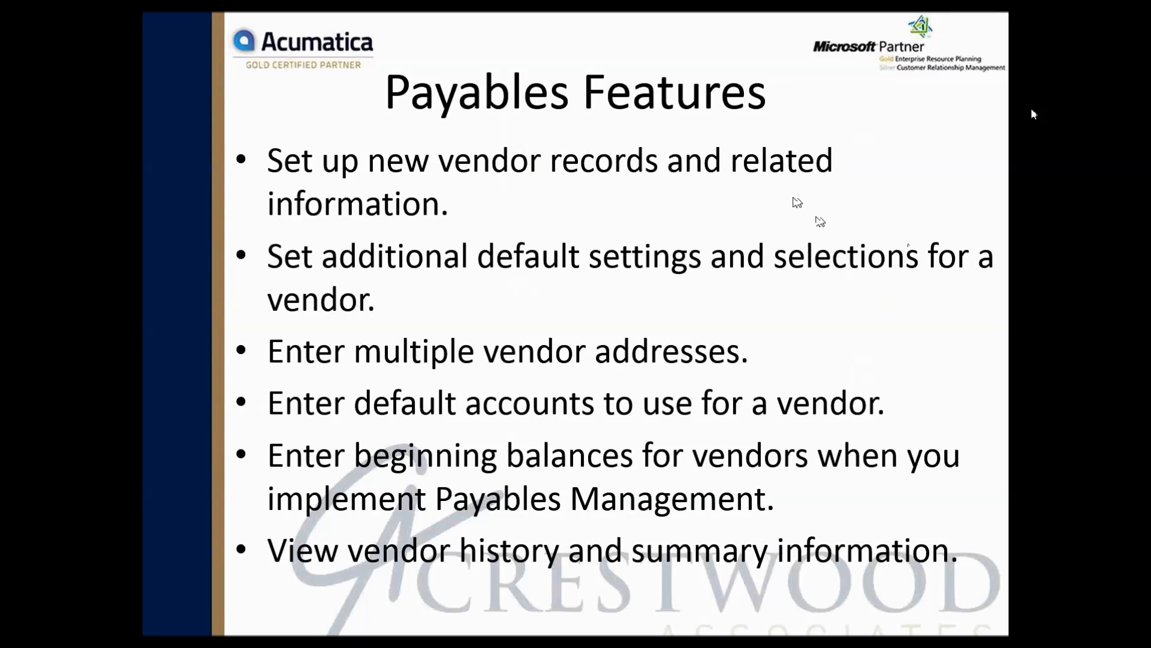
key(Right)
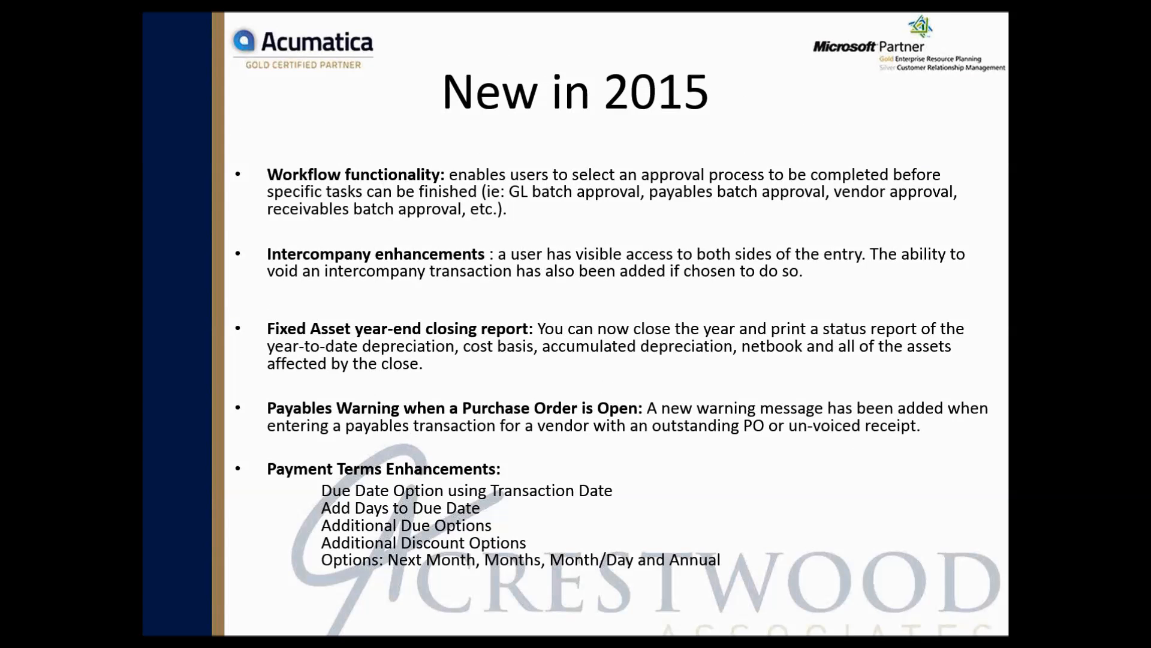
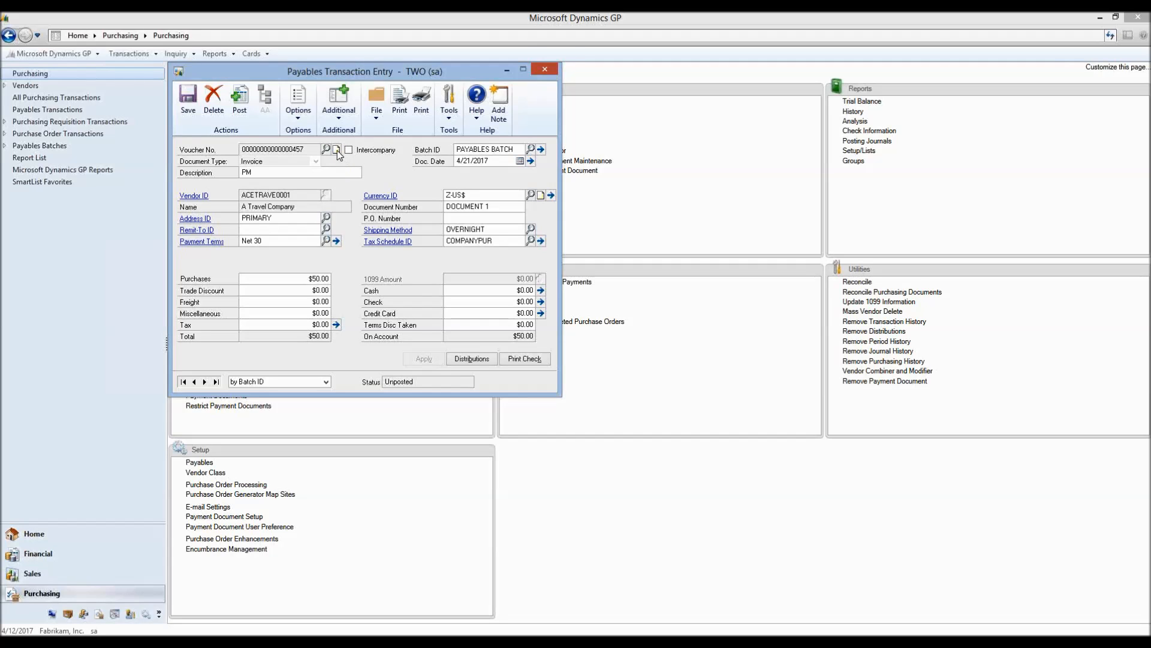
View the note window with its attachment options for the A Travel Company voucher, and close Payables Transaction Entry
click(336, 149)
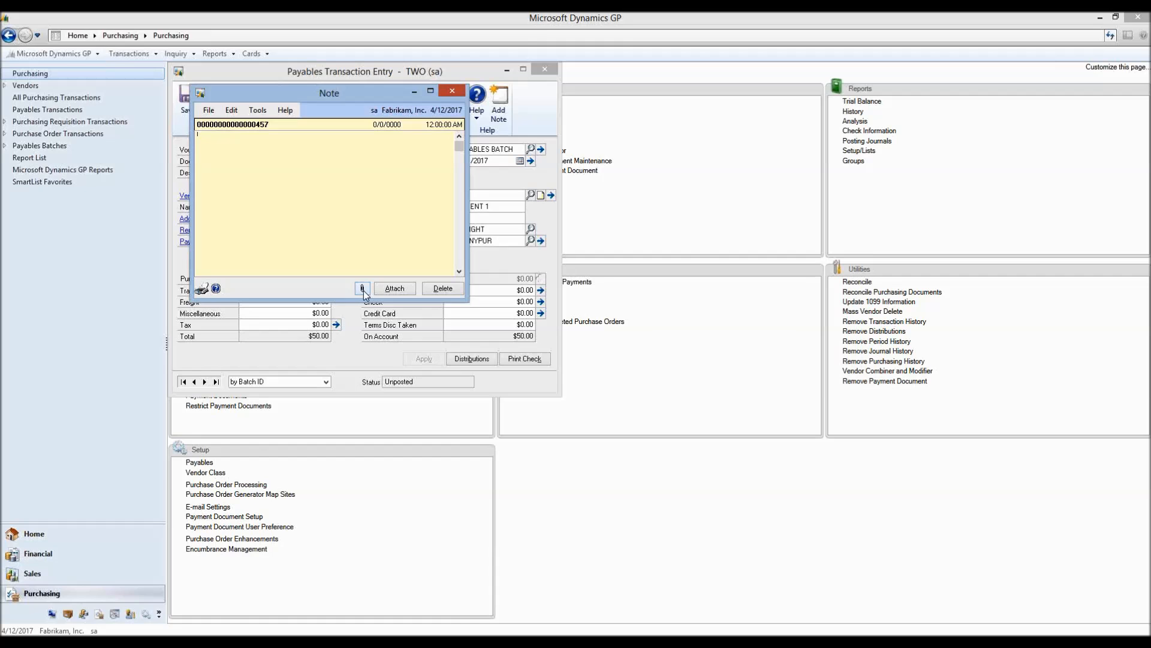
click(452, 91)
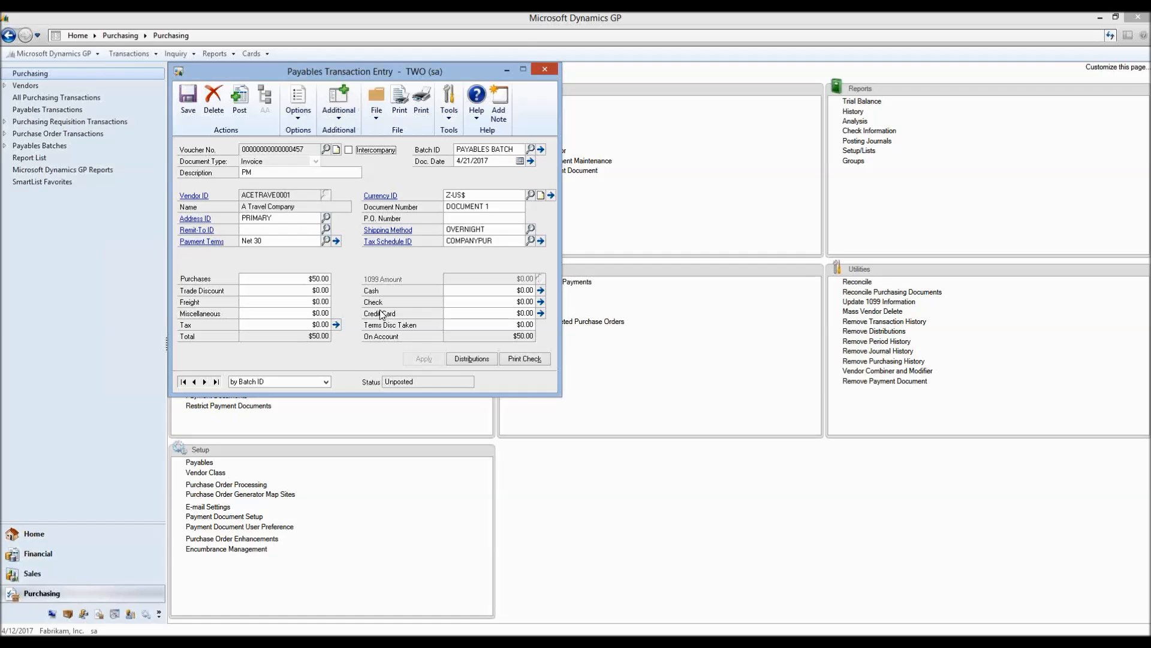
click(336, 151)
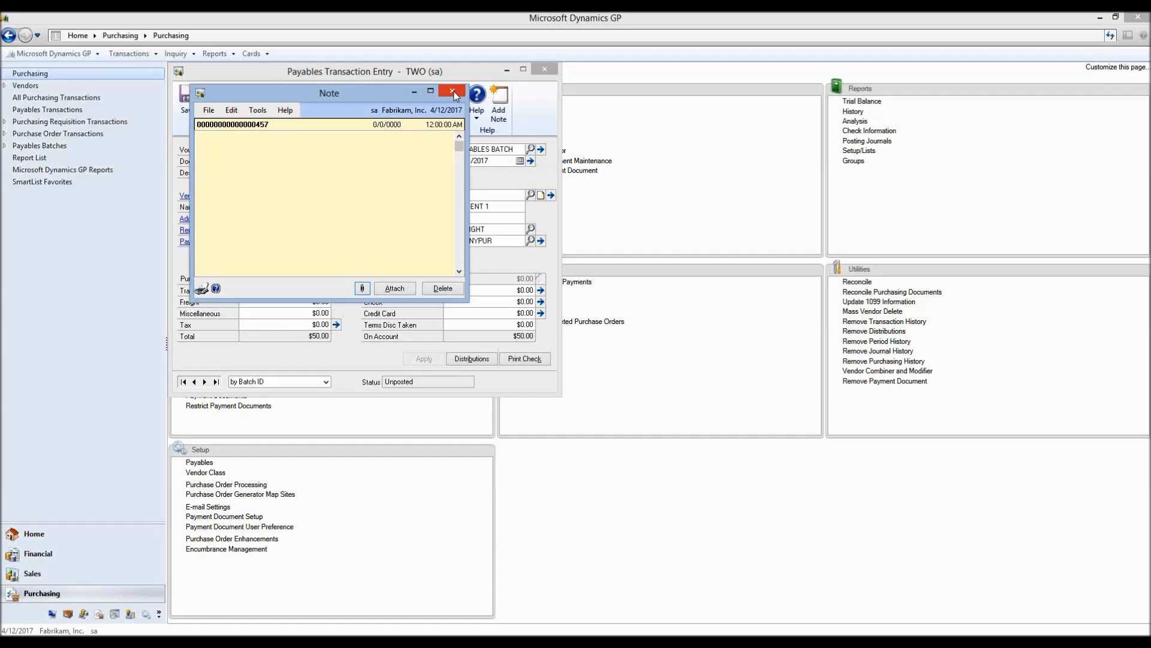
click(453, 92)
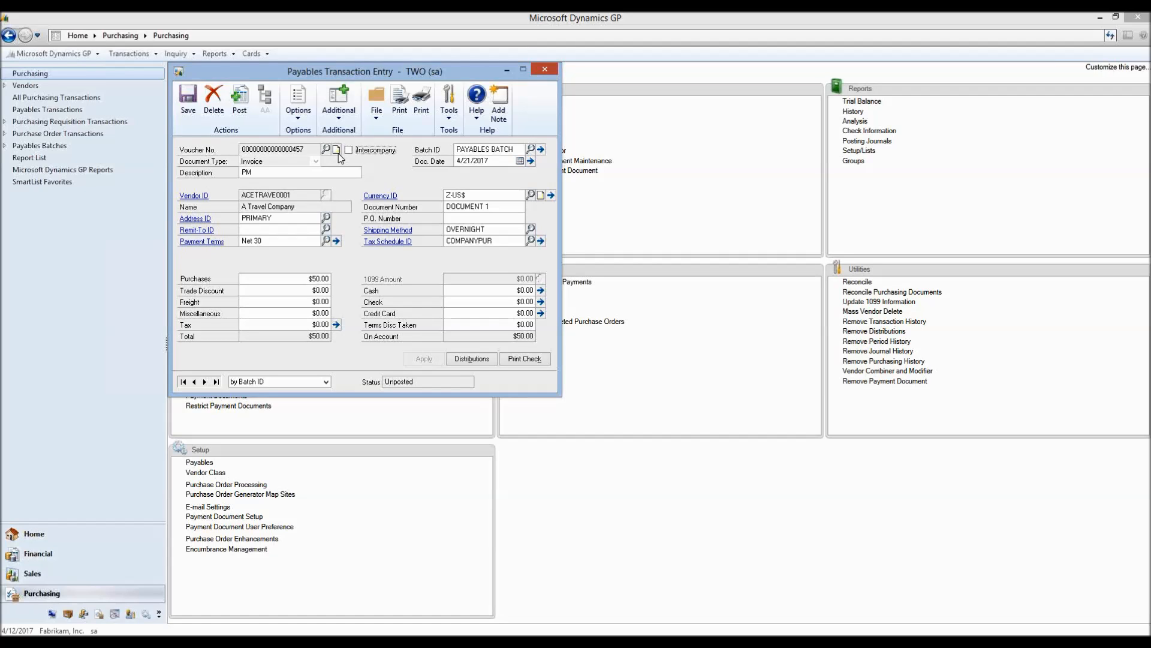
click(550, 70)
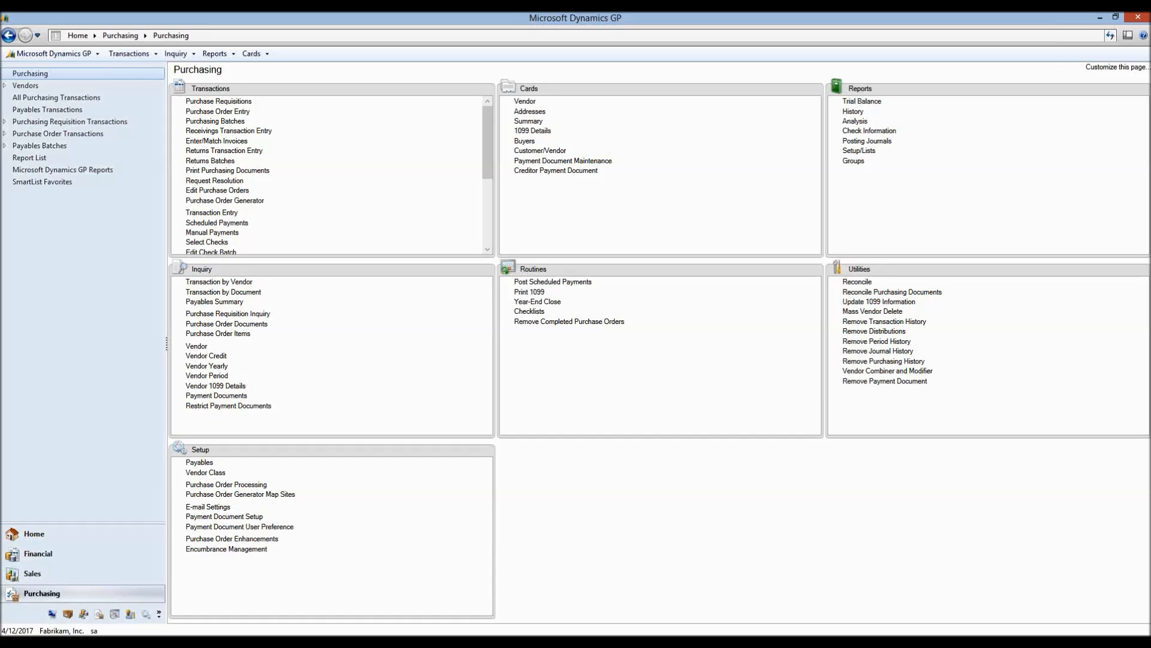
key(super+c)
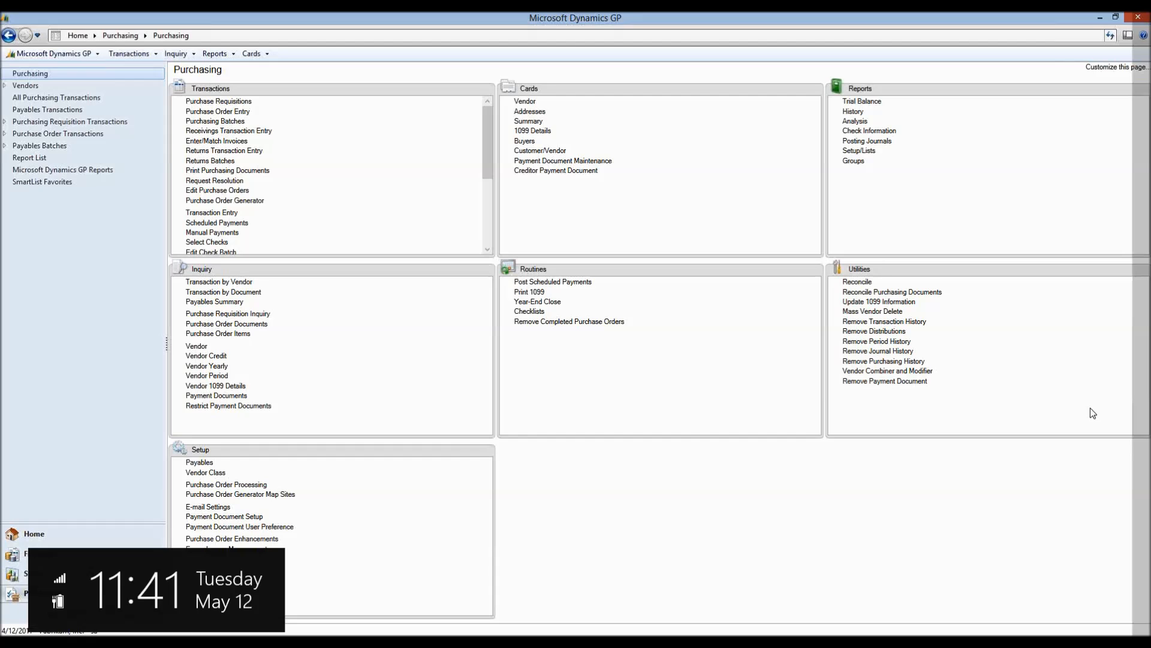